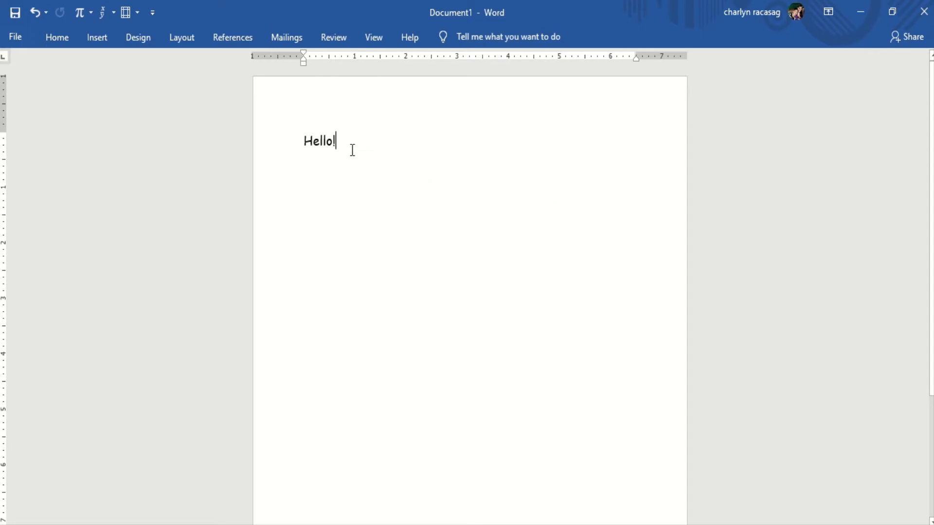
Step: Change the font of the "Hello!" text to Century Schoolbook
drag(350, 146, 273, 156)
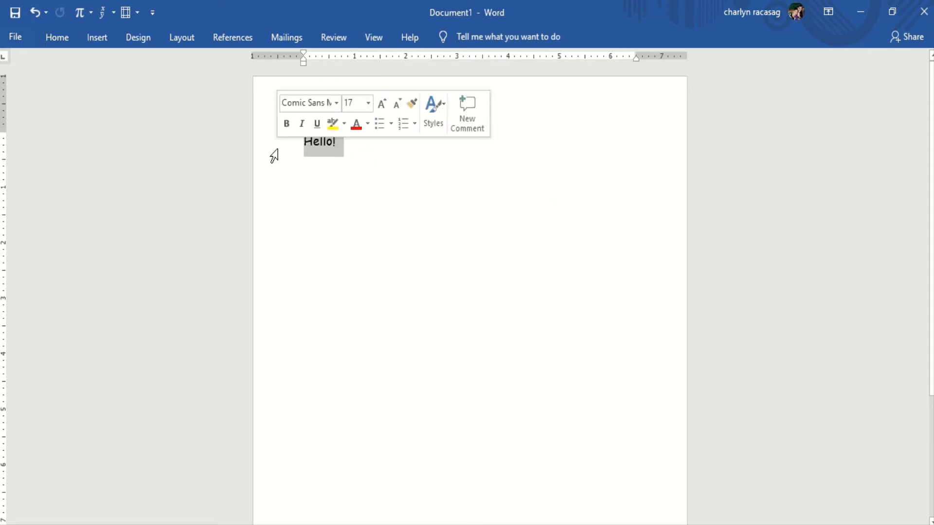
click(398, 157)
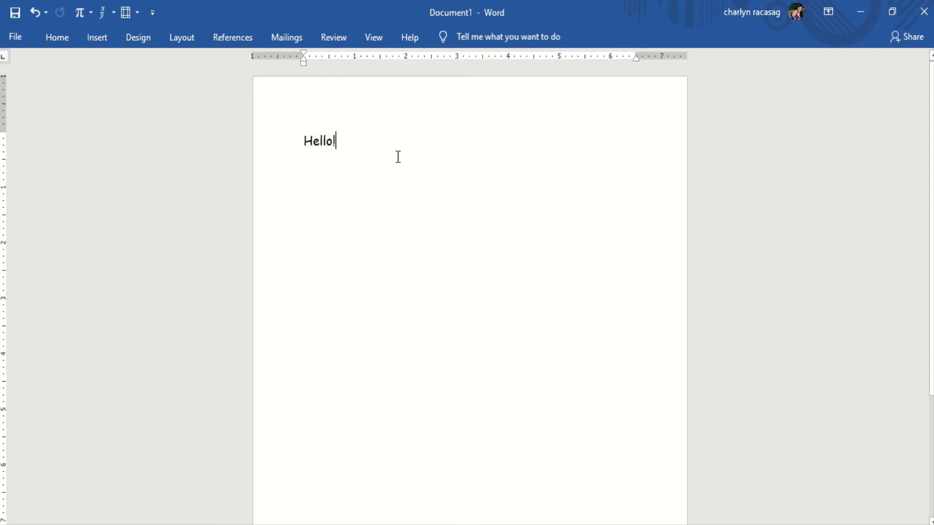
key(ctrl+a)
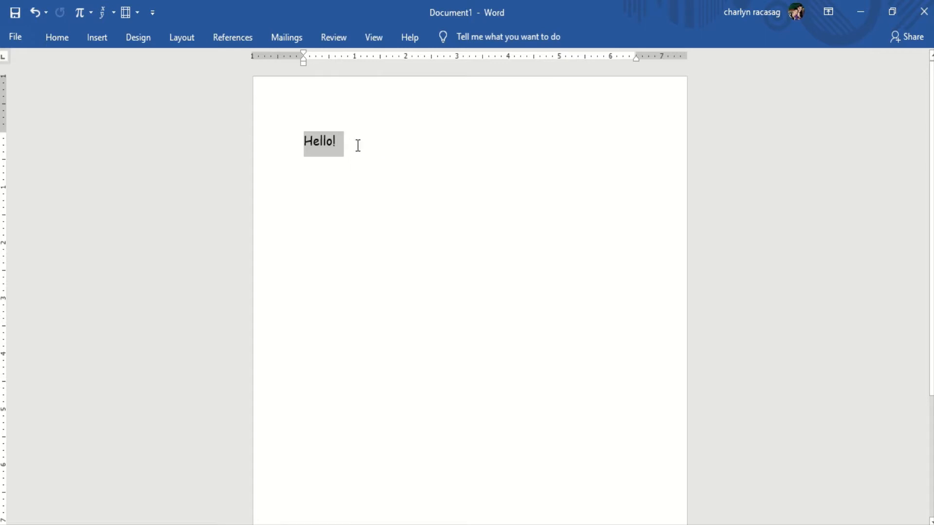
click(57, 37)
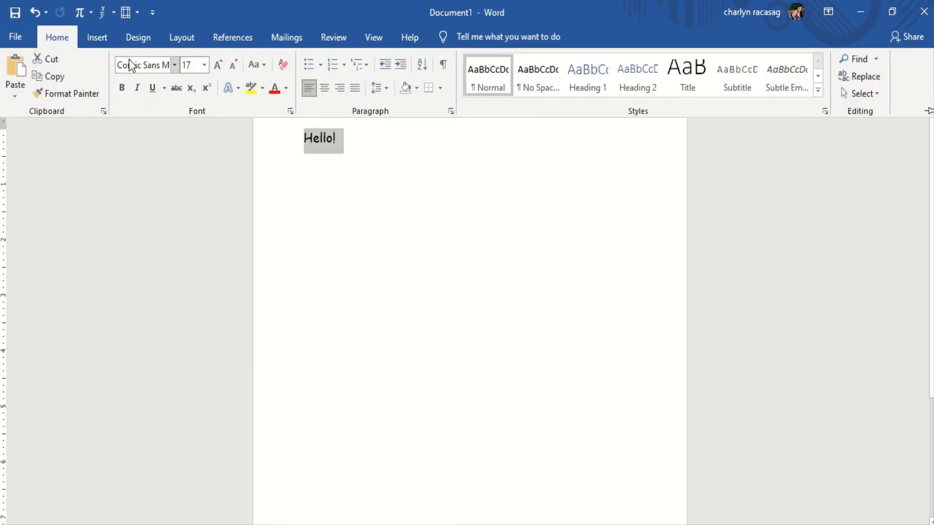
click(173, 66)
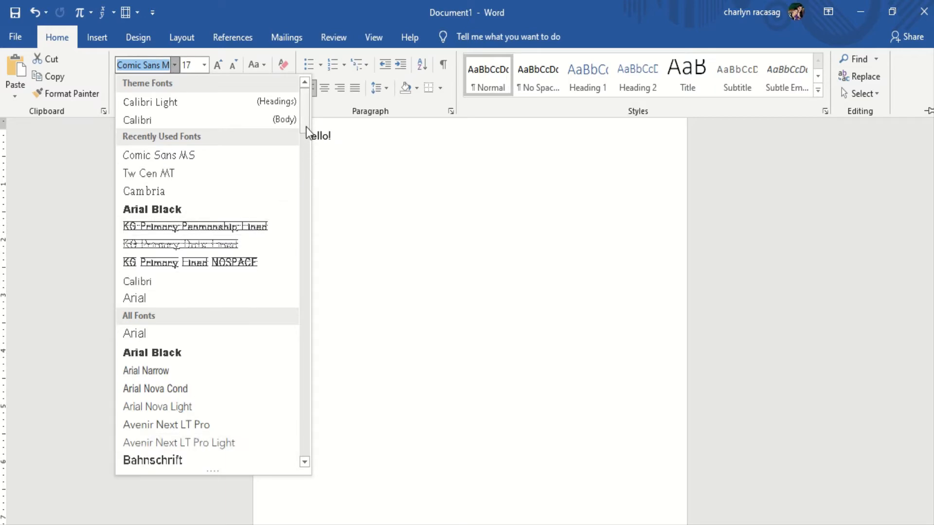
drag(305, 117, 300, 204)
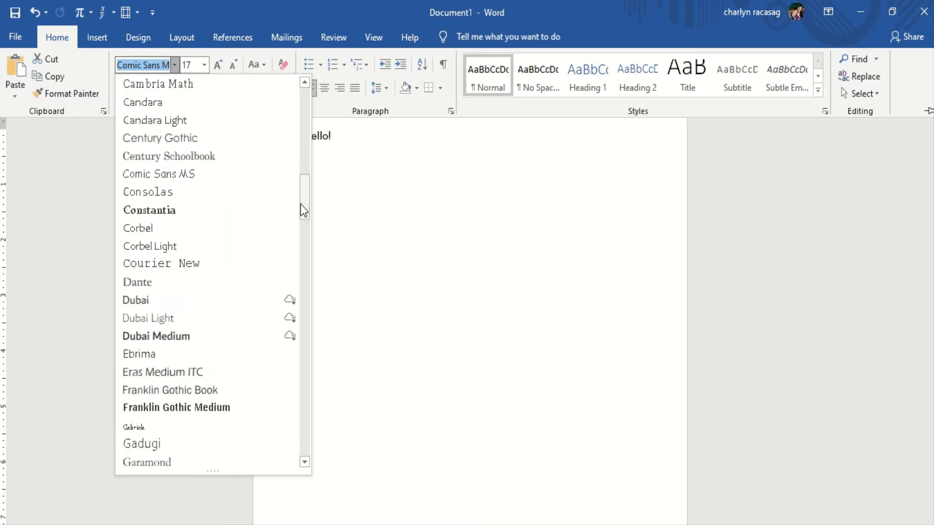
click(221, 154)
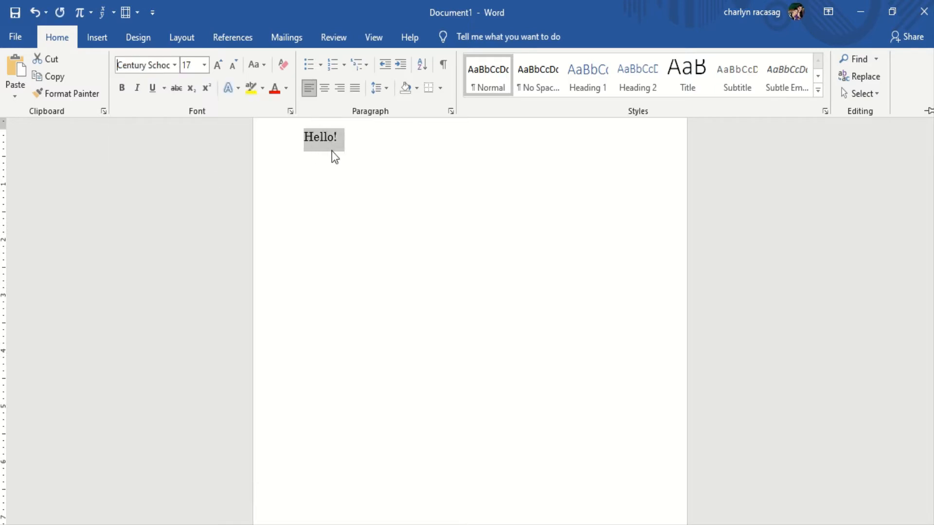
key(ctrl+F1)
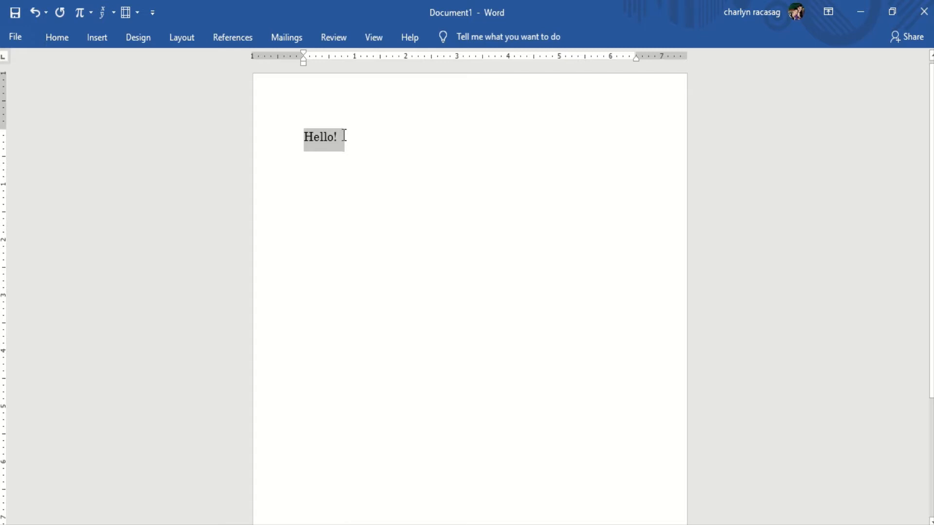
click(342, 138)
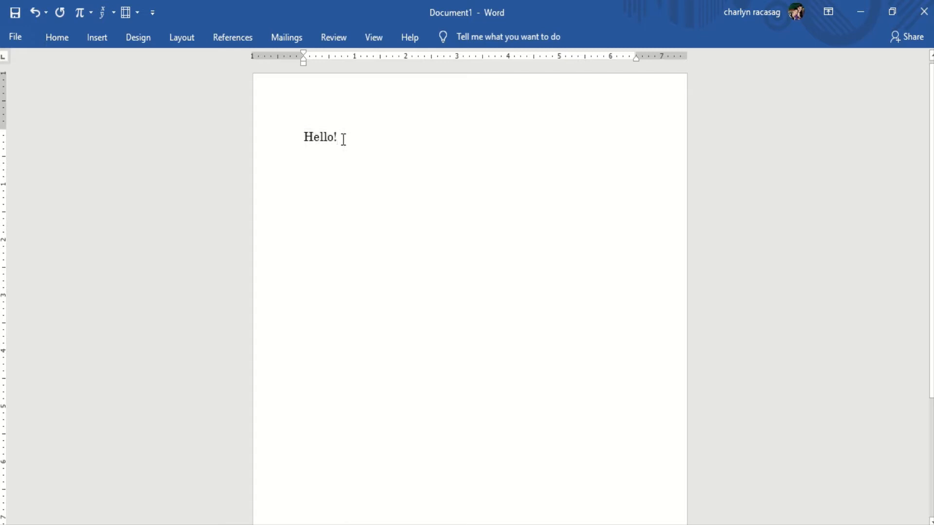
Step: Select the "Hello!" line and change its font to Gabriola
click(277, 140)
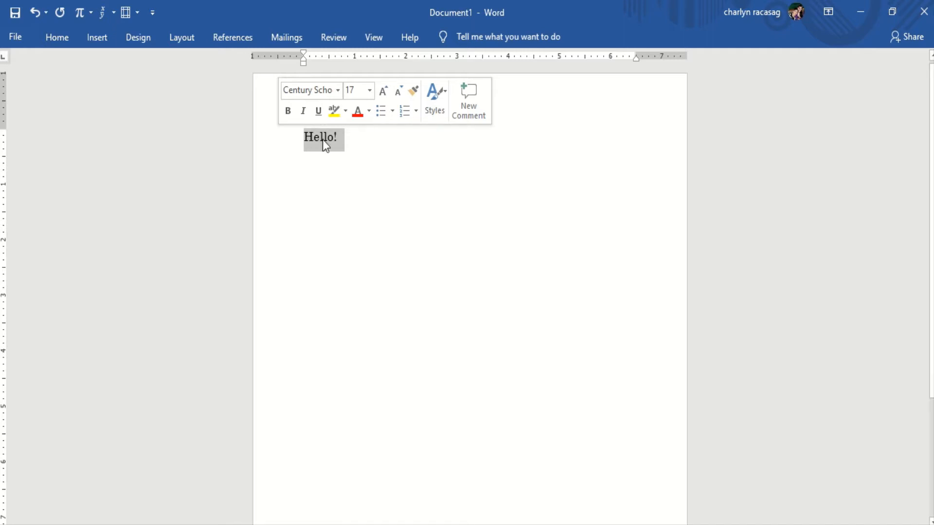
click(337, 90)
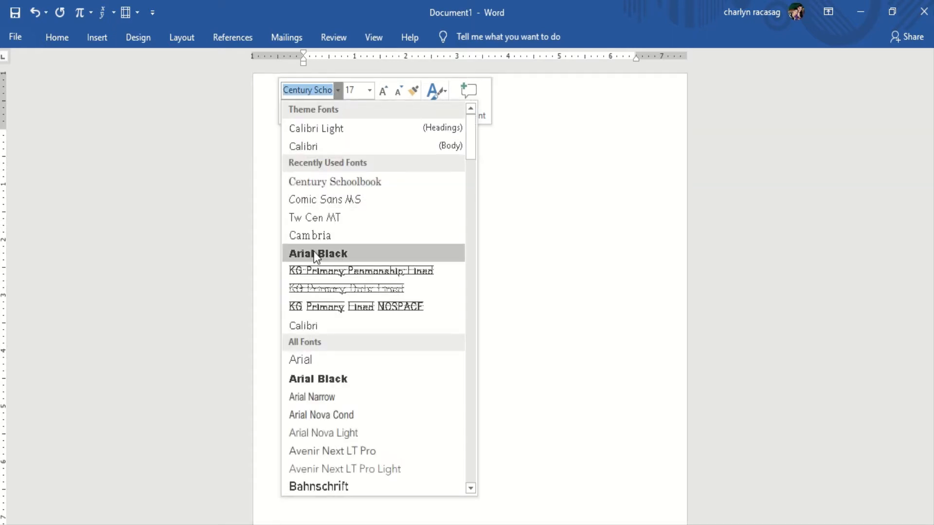
scroll(469, 150, down, 1)
drag(469, 150, 472, 251)
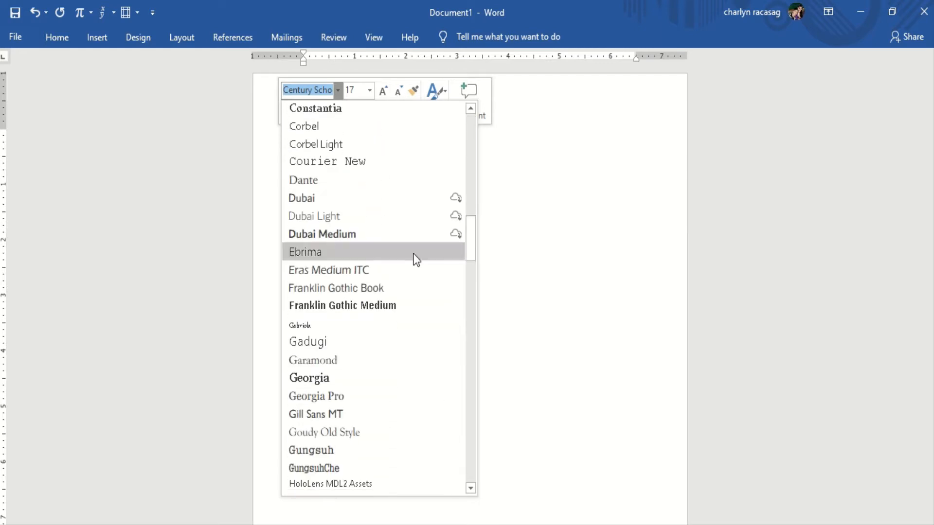
click(319, 324)
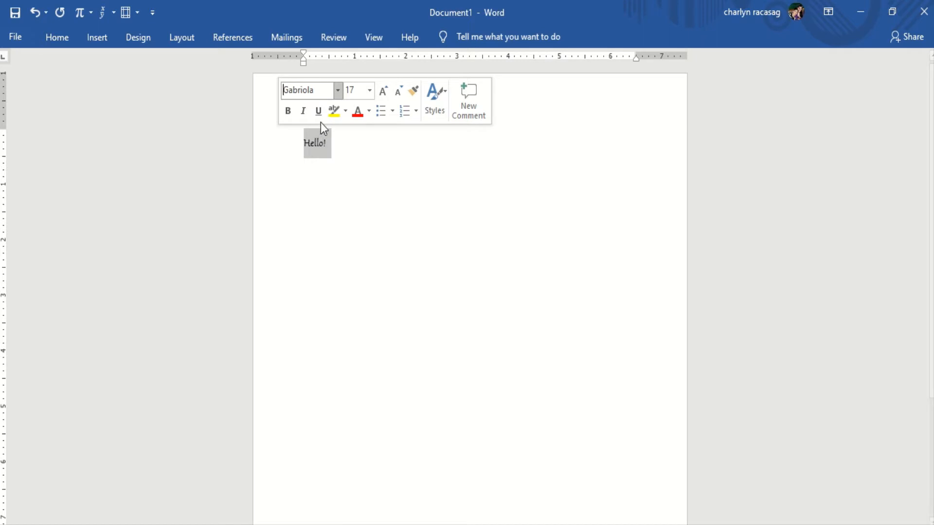
click(328, 152)
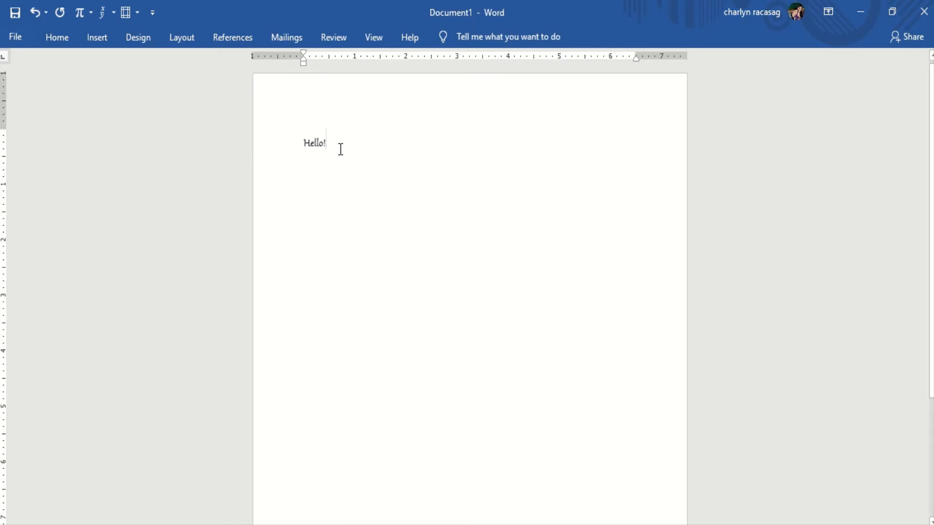
Step: Set the font of the "Hello!" text to Cambria Math through the Font dialog
drag(340, 147, 285, 138)
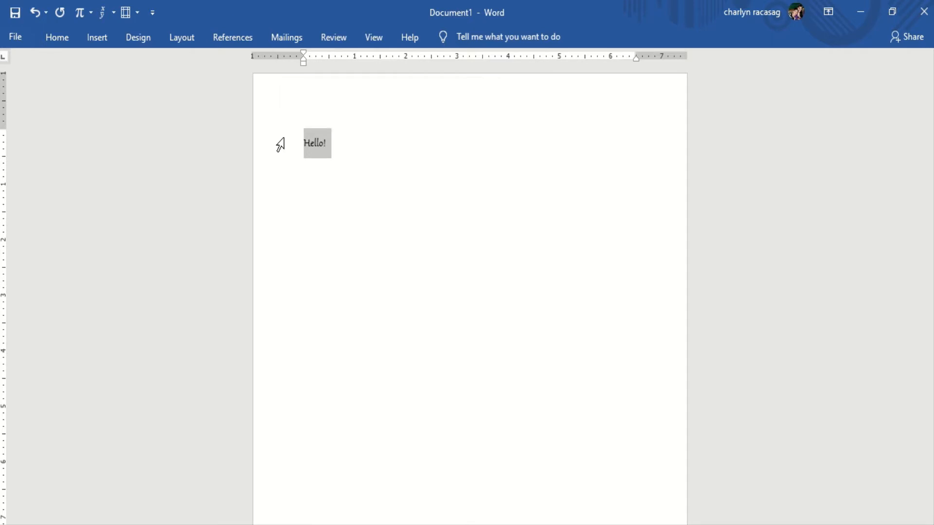
key(ctrl+d)
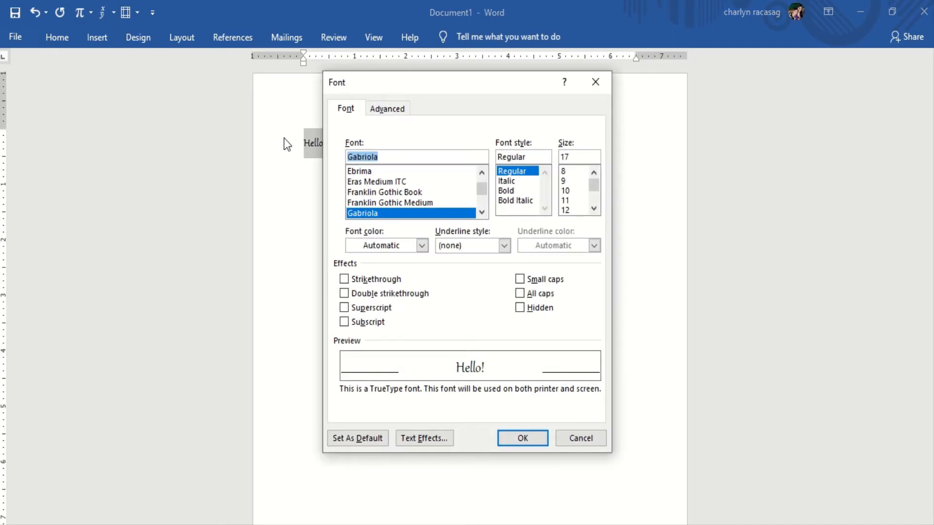
mouse_move(480, 188)
mouse_down()
mouse_move(481, 200)
mouse_move(480, 186)
mouse_up()
text(a)
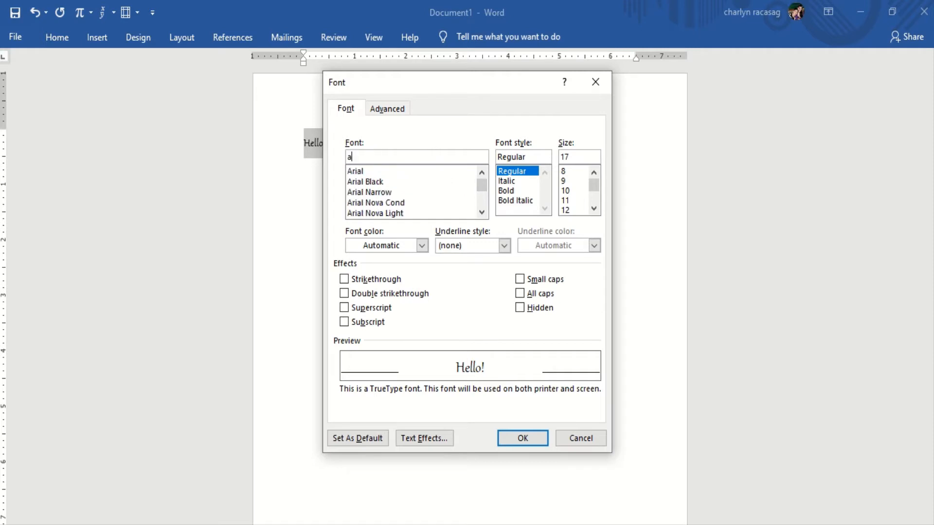
key(BackSpace)
text(cam)
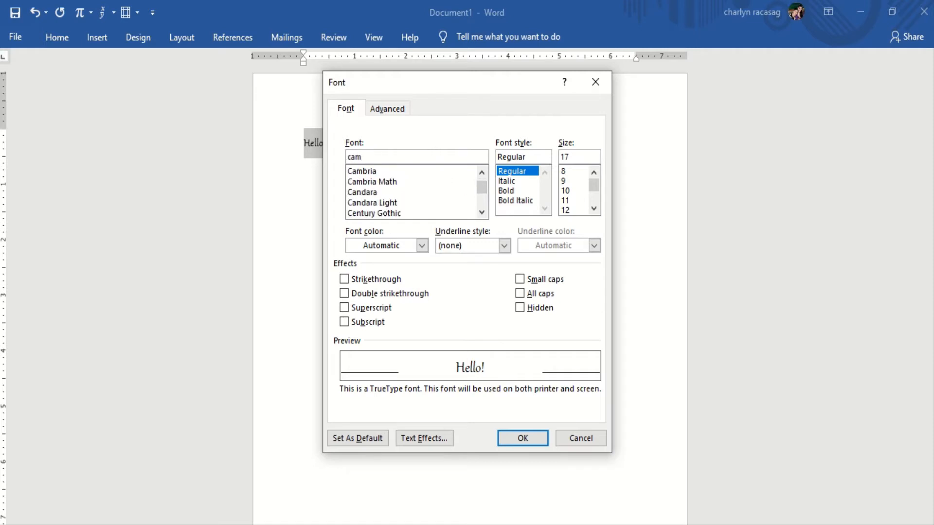
click(406, 181)
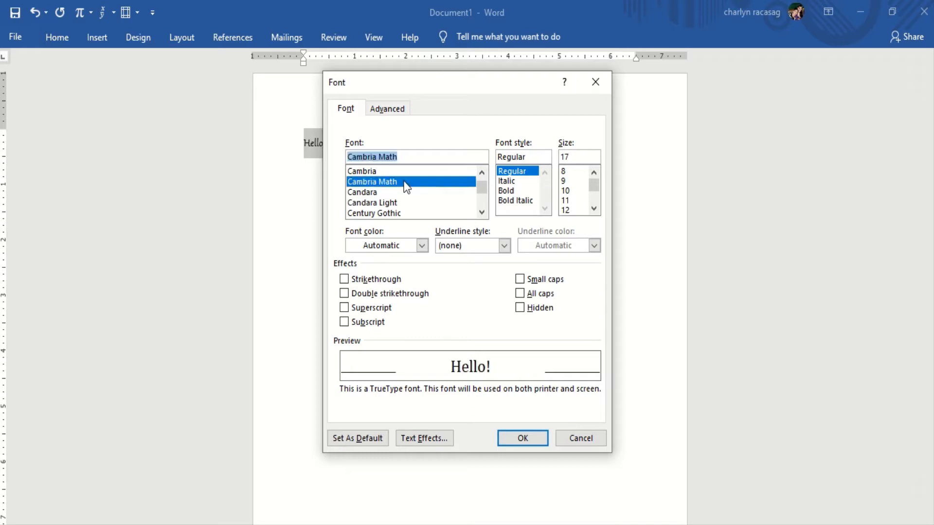
click(522, 439)
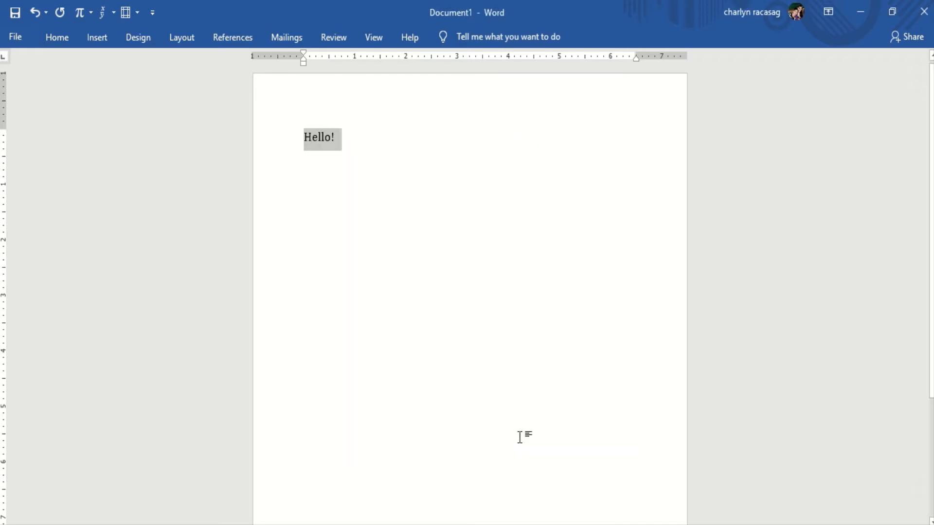
click(374, 173)
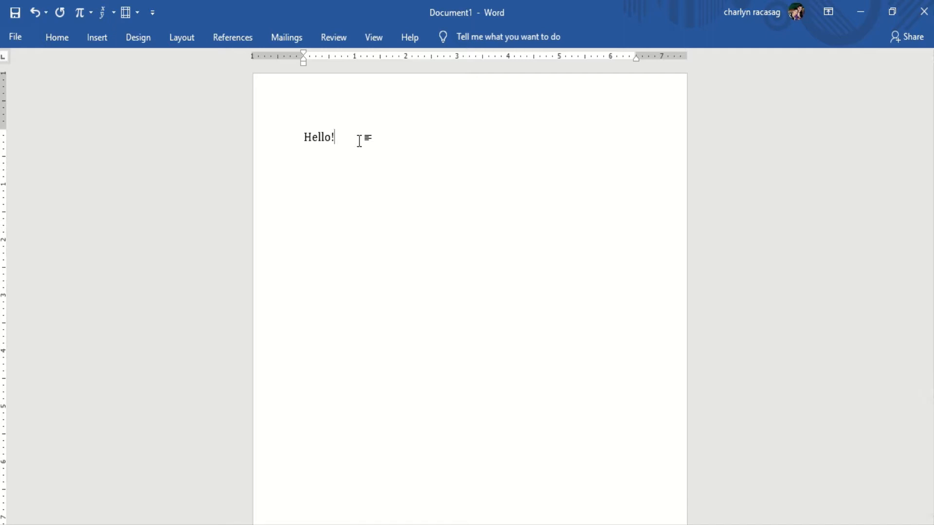
Step: Select all the text in the document and set its font size to 36
key(ctrl+a)
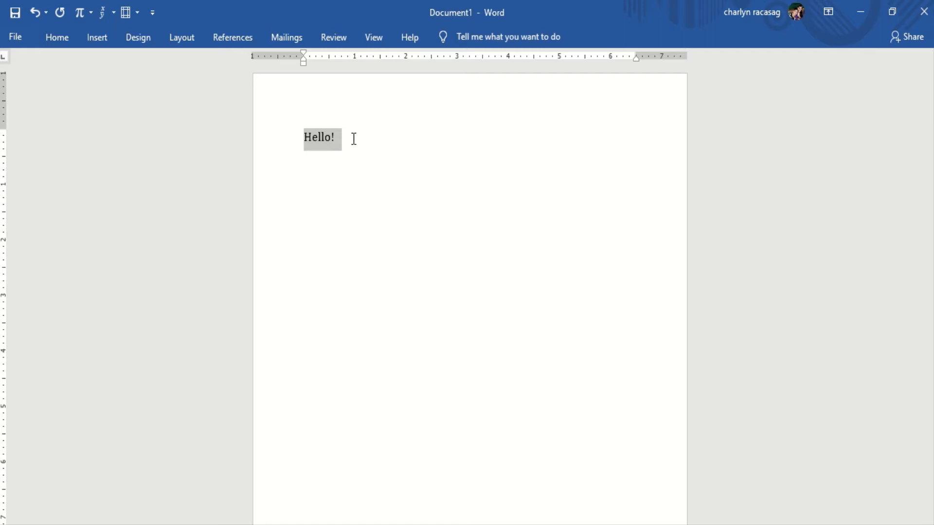
click(58, 41)
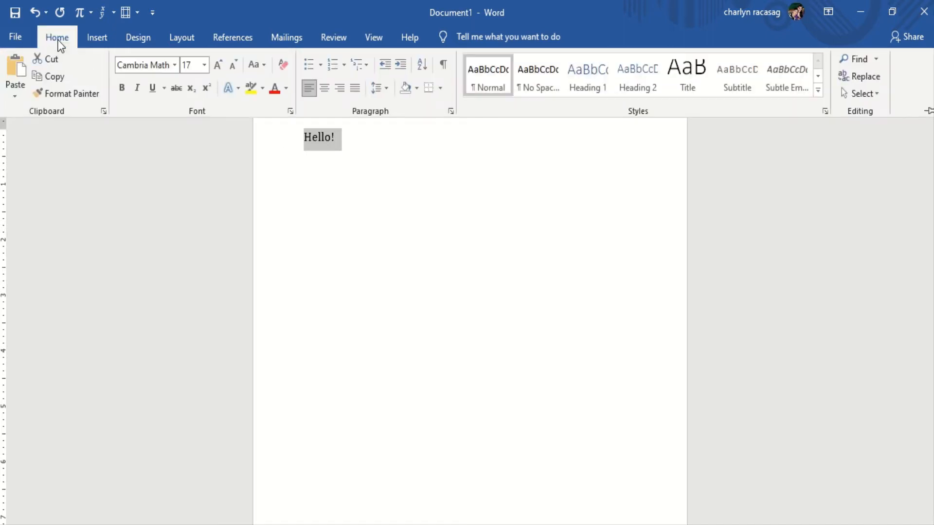
click(205, 65)
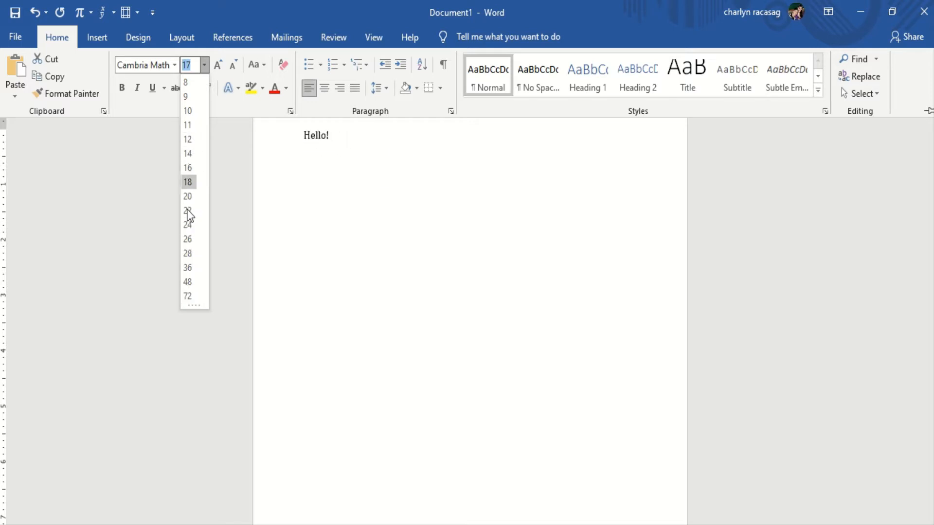
click(186, 266)
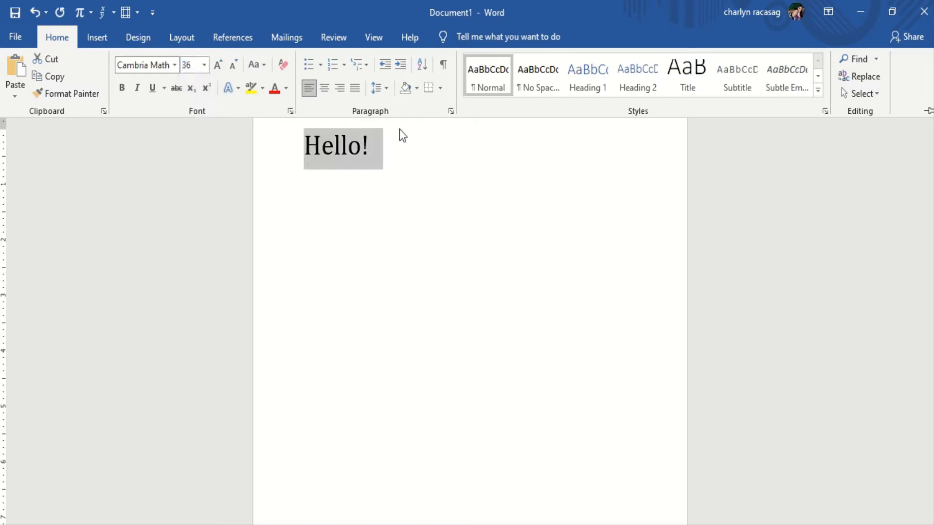
key(ctrl+F1)
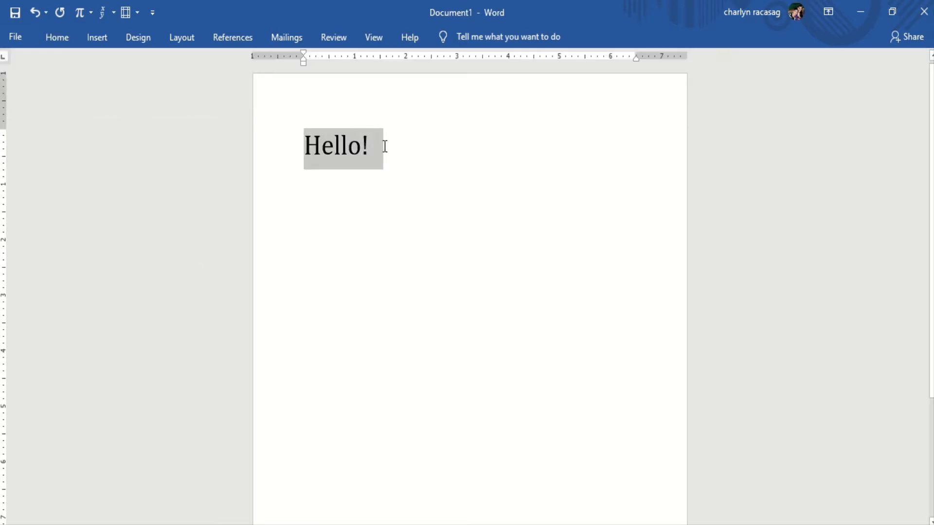
click(378, 147)
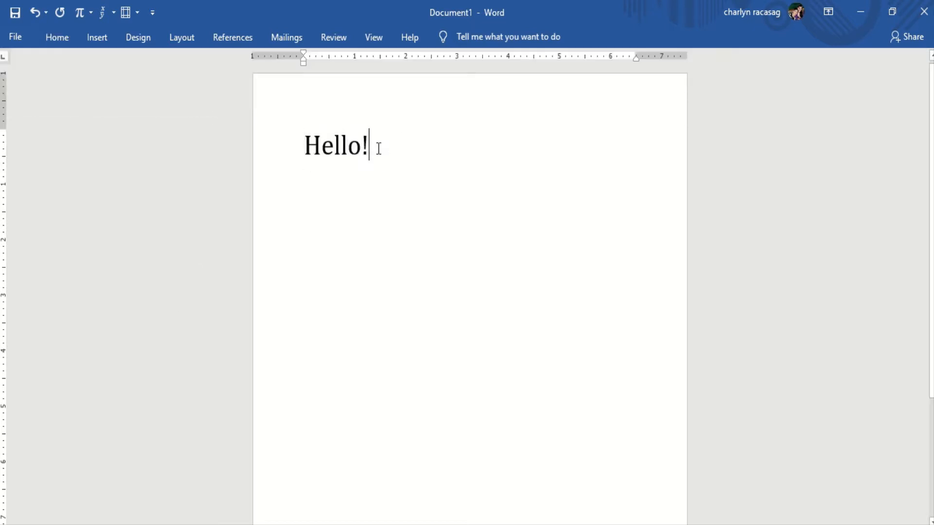
Step: Enlarge the "Hello!" text to font size 72
drag(378, 148, 303, 130)
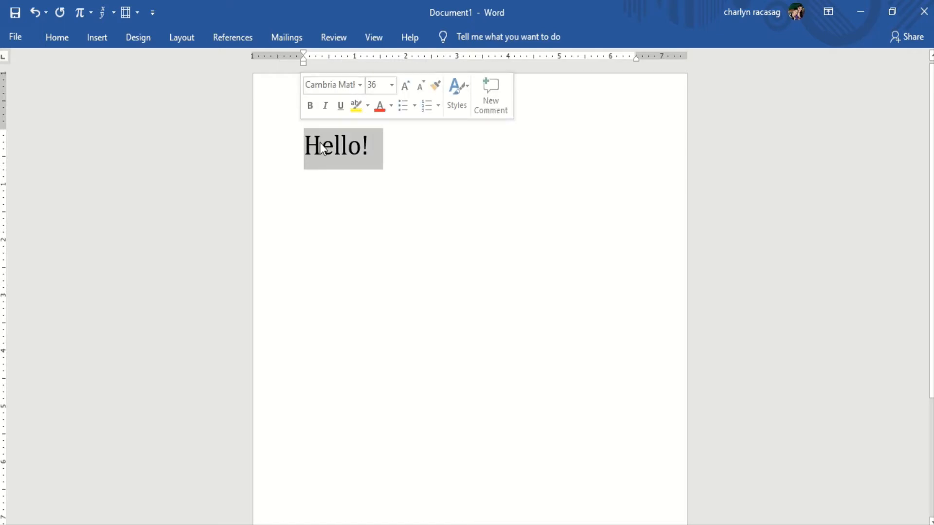
click(390, 86)
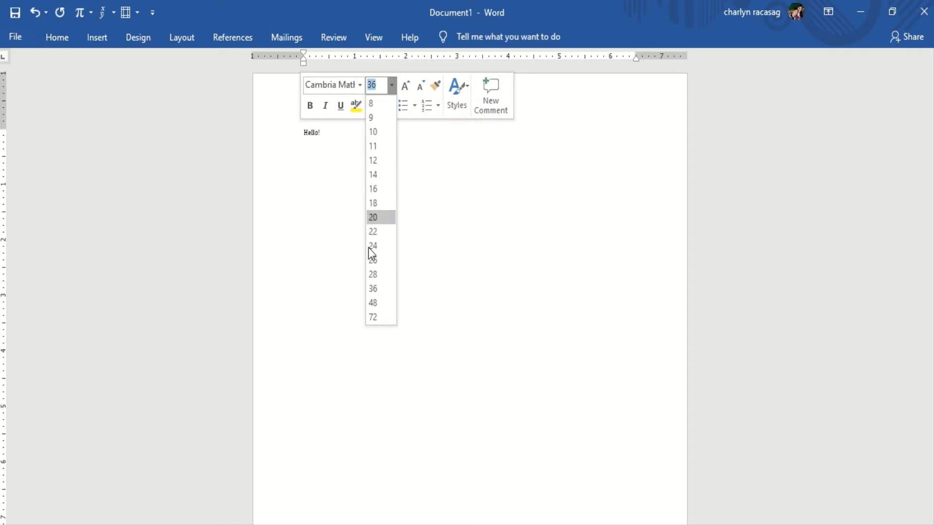
click(373, 317)
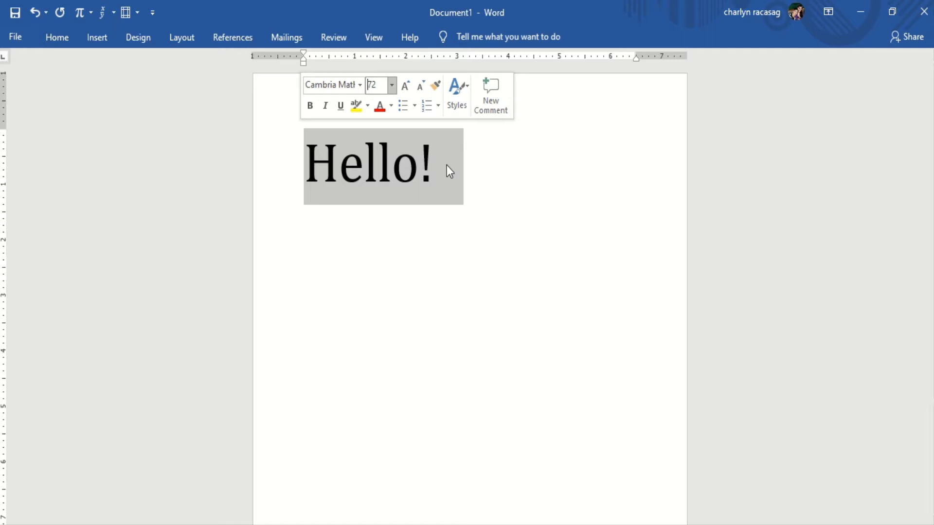
click(491, 174)
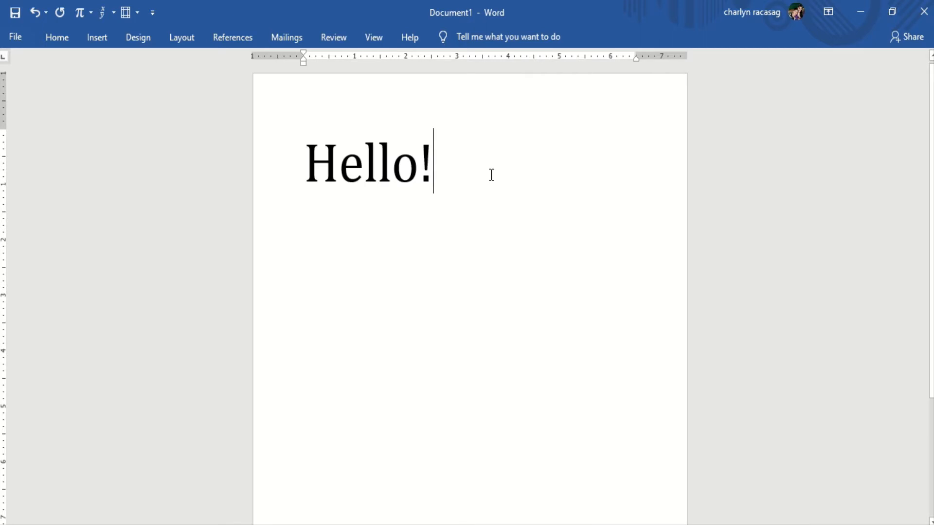
Step: Set the font size of the "Hello!" text to 26 through the Font dialog
drag(491, 175, 273, 179)
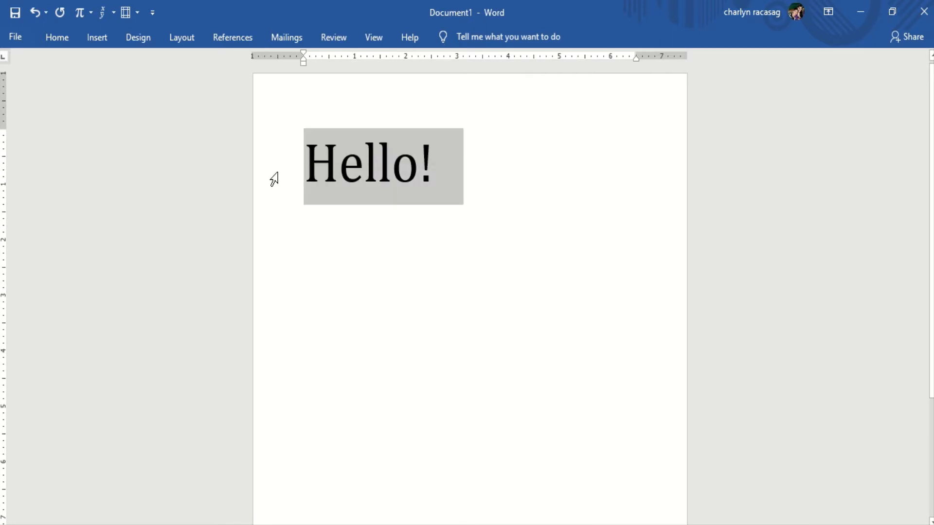
key(ctrl+d)
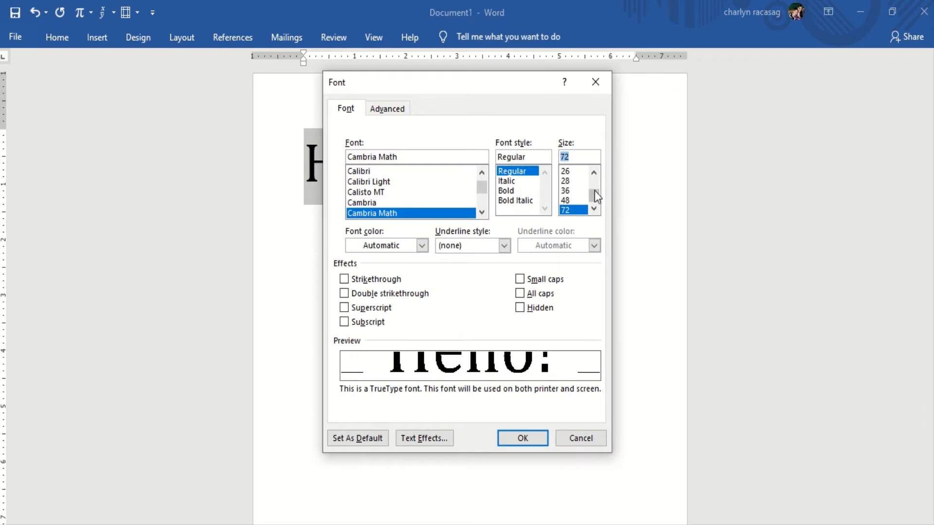
drag(591, 197, 591, 187)
drag(593, 186, 594, 196)
click(566, 181)
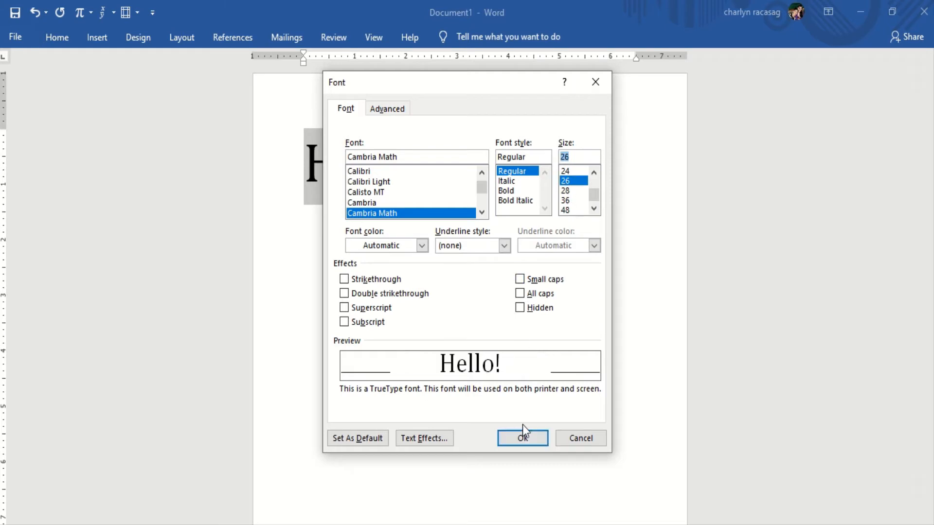
click(524, 440)
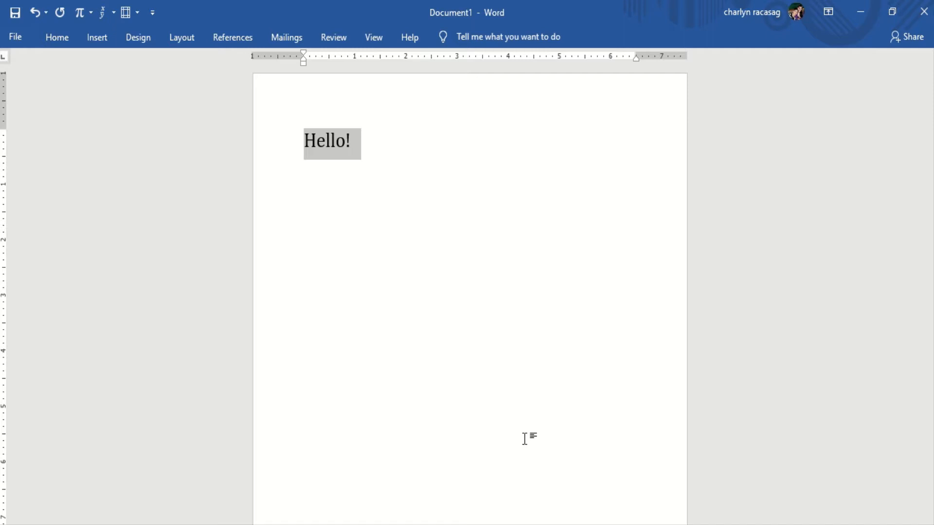
Step: Enlarge the "Hello!" text through several successive preset font sizes
key(ctrl+shift+period)
key(ctrl+shift+period)
key(ctrl+shift+period)
key(ctrl+shift+period)
key(ctrl+shift+period)
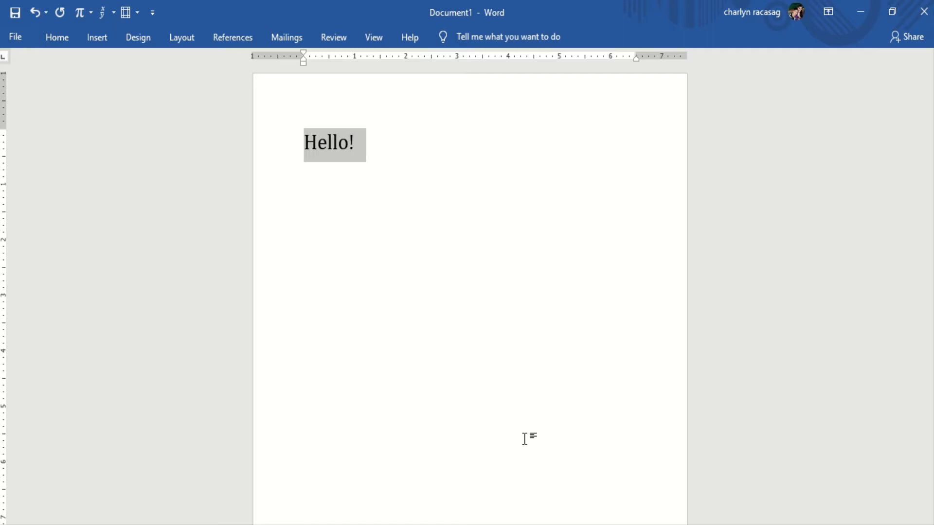
key(ctrl+shift+period)
key(ctrl+shift+period)
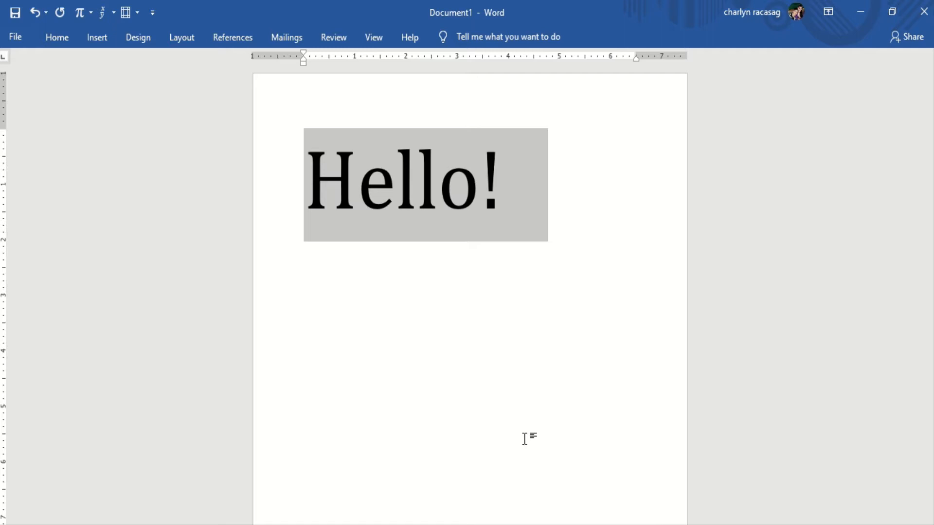
Step: Shrink the "Hello!" text through several successive preset font sizes
key(ctrl+shift+comma)
key(ctrl+shift+comma)
key(ctrl+shift+comma)
key(ctrl+shift+comma)
key(ctrl+shift+comma)
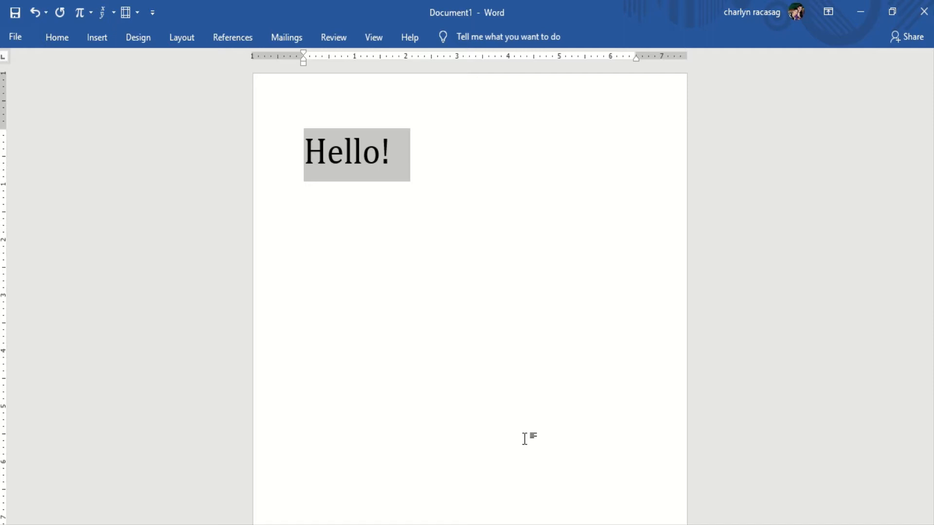
Step: Increase the font size of the "Hello!" text repeatedly in one-point increments
key(ctrl+bracketright)
key(ctrl+bracketright)
key(ctrl+bracketright)
key(ctrl+bracketright)
key(ctrl+bracketright)
key(ctrl+bracketright)
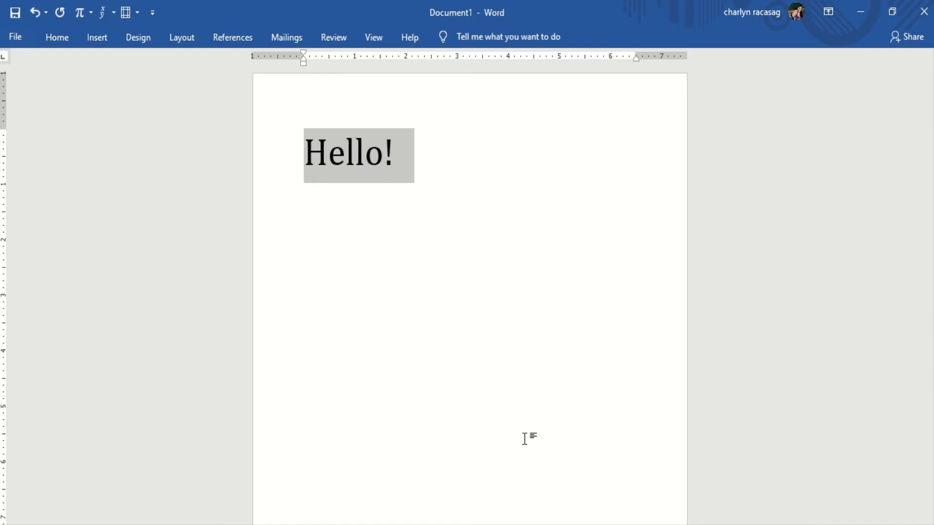
key(ctrl+bracketright)
key(ctrl+bracketright)
key(ctrl+bracketright)
key(ctrl+bracketright)
key(ctrl+bracketright)
key(ctrl+bracketright)
key(ctrl+bracketright)
key(ctrl+bracketright)
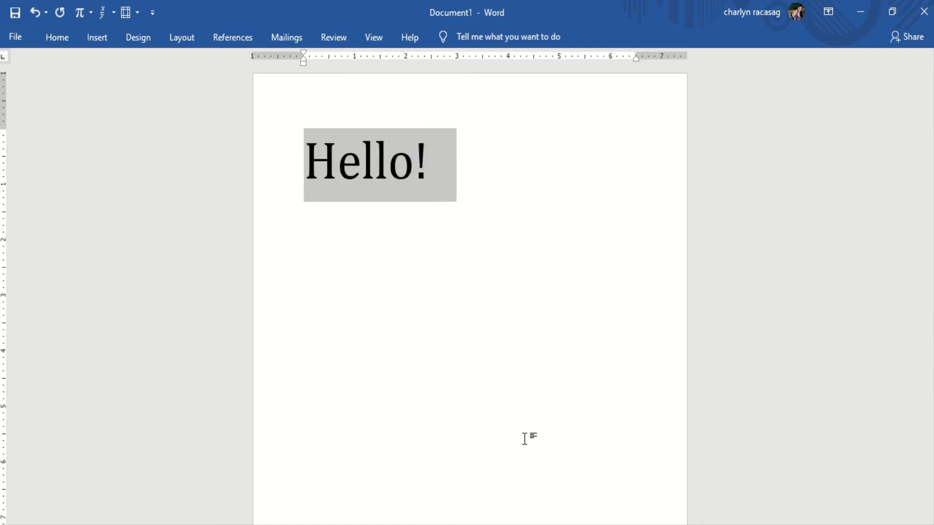
key(ctrl+bracketright)
key(ctrl+bracketright)
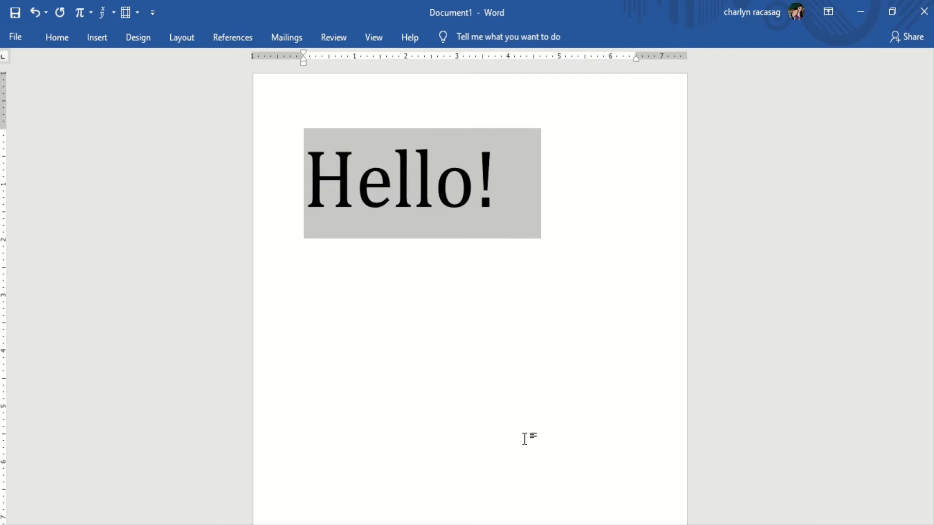
Step: Reduce the font size of the "Hello!" text in one-point increments to 46
key(ctrl+bracketleft)
key(ctrl+bracketleft)
key(ctrl+bracketleft)
key(ctrl+bracketleft)
key(ctrl+bracketleft)
key(ctrl+bracketleft)
key(ctrl+bracketleft)
key(ctrl+bracketleft)
key(ctrl+bracketleft)
key(ctrl+bracketleft)
key(ctrl+bracketleft)
key(ctrl+bracketleft)
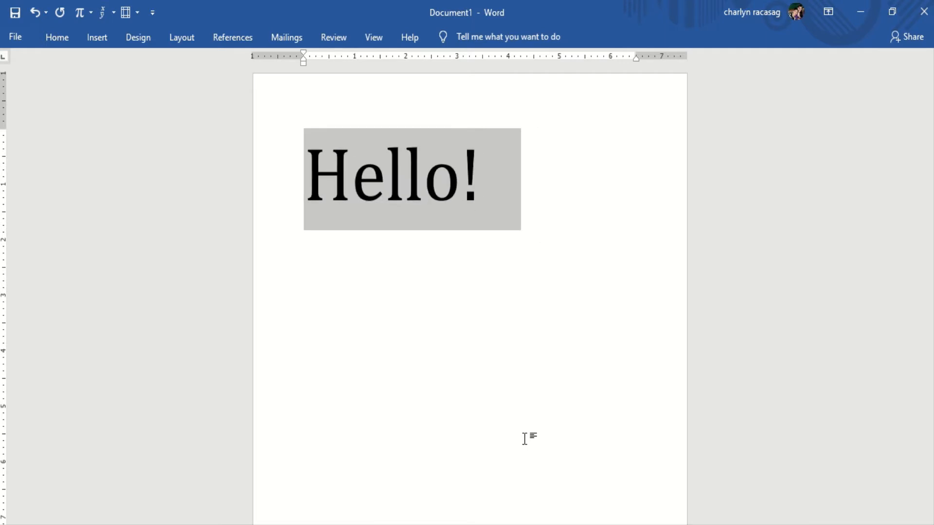
key(ctrl+bracketleft)
key(ctrl+bracketleft)
key(ctrl+bracketleft)
key(ctrl+bracketleft)
key(ctrl+bracketleft)
key(ctrl+bracketleft)
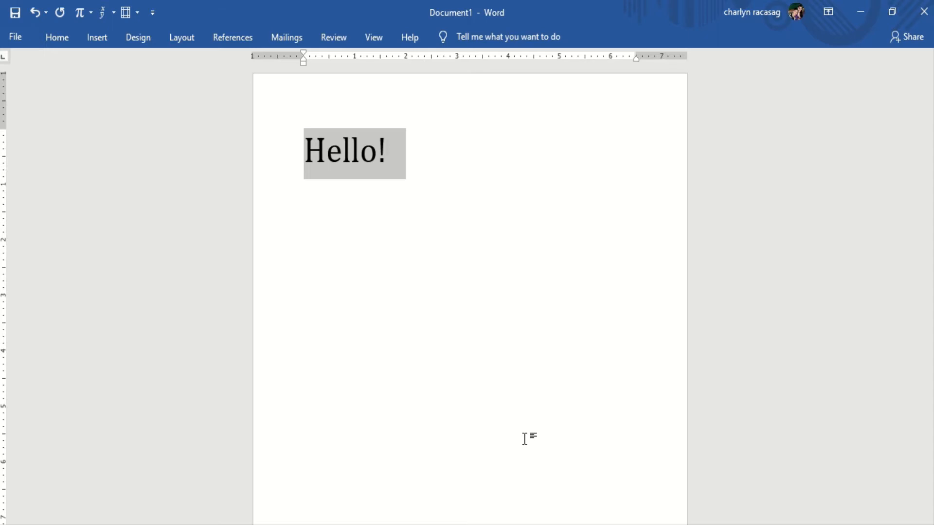
Step: Apply the All caps effect to the "Hello!" text through the Font dialog
right_click(389, 161)
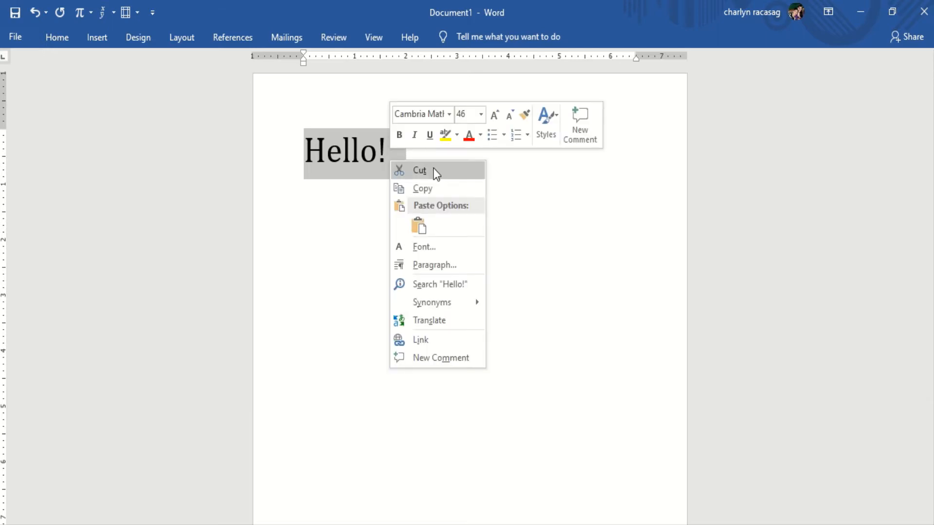
click(436, 246)
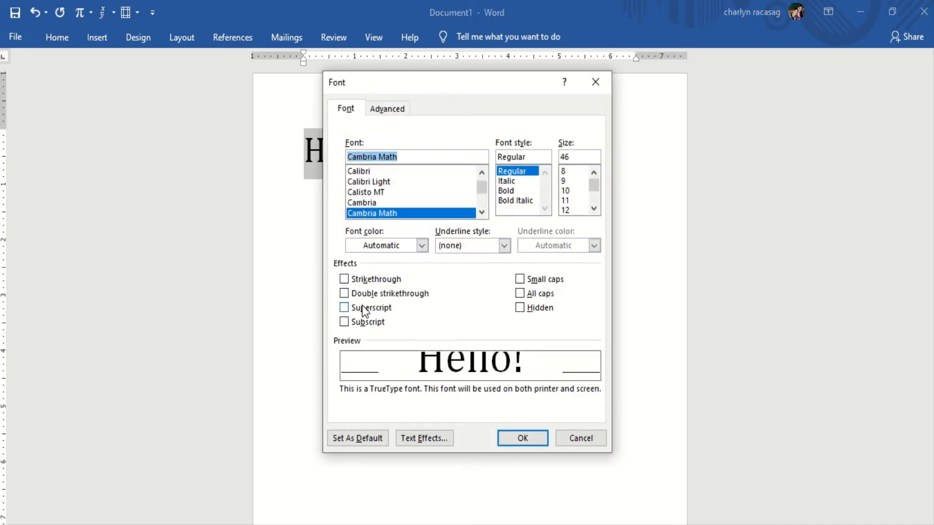
click(519, 293)
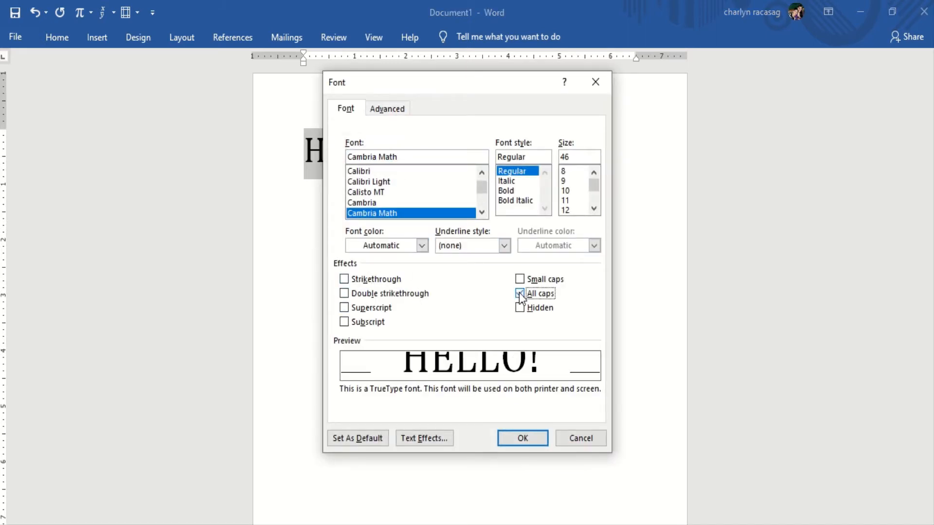
click(512, 440)
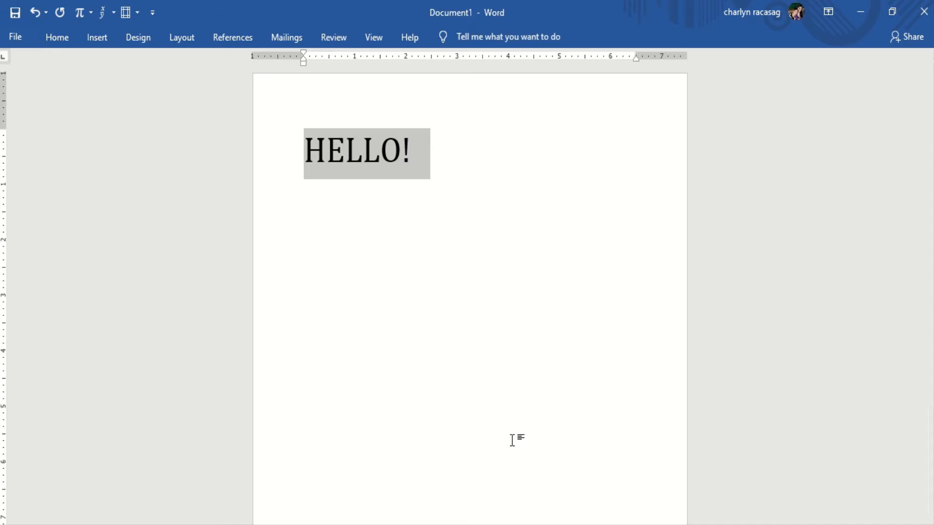
Step: Replace the All caps effect on the "Hello!" text with Small caps through the Font dialog
key(ctrl+d)
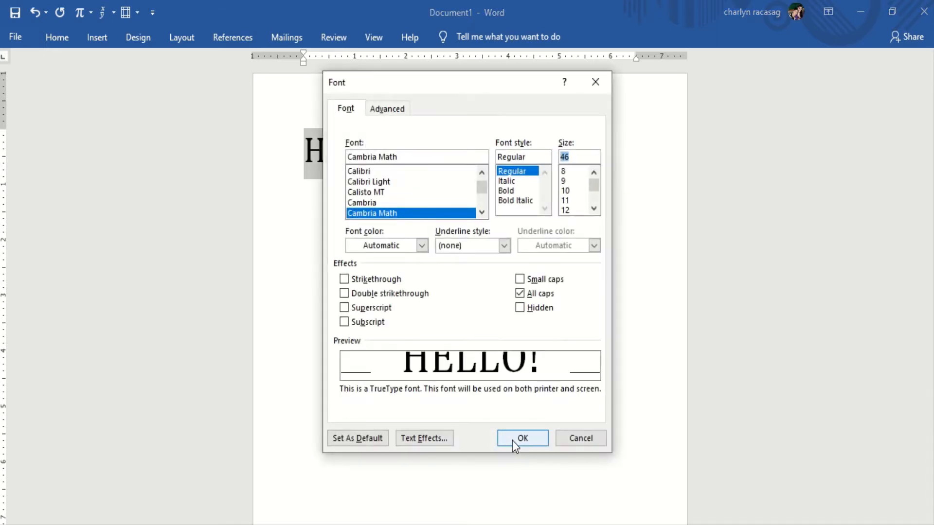
click(522, 291)
click(519, 278)
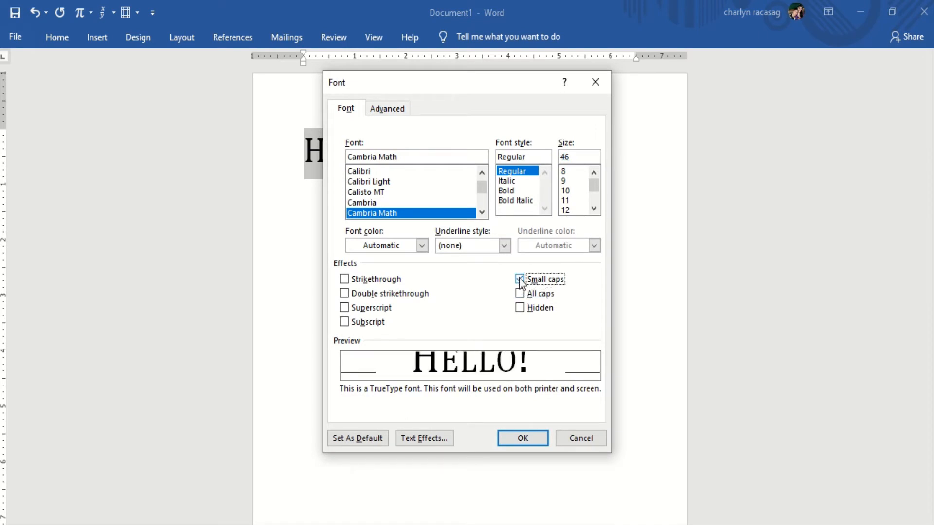
click(508, 437)
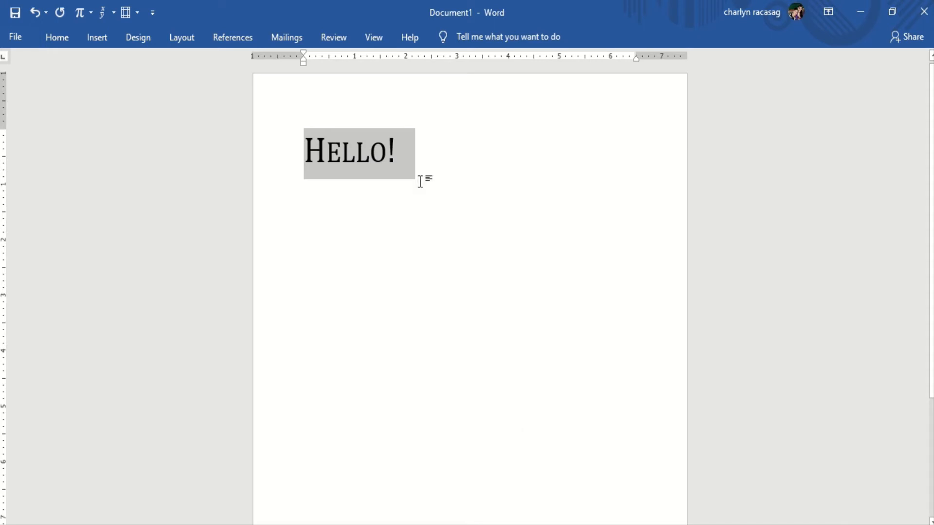
Step: Turn off Small caps for the "Hello!" text and apply the Strikethrough effect instead
key(ctrl+d)
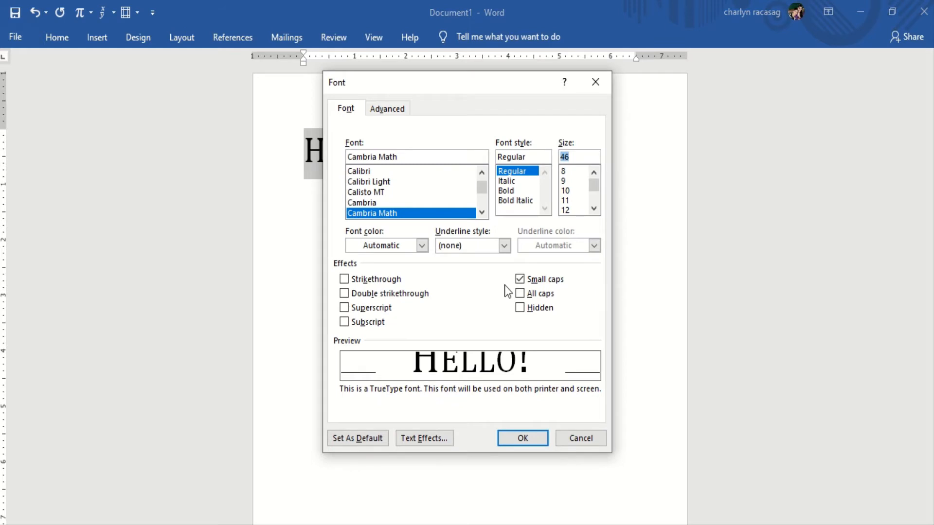
click(519, 280)
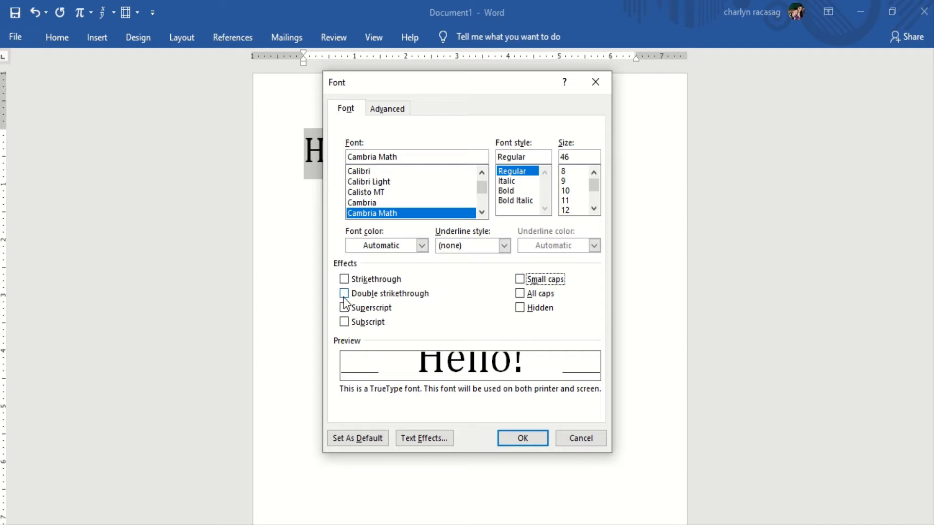
click(344, 279)
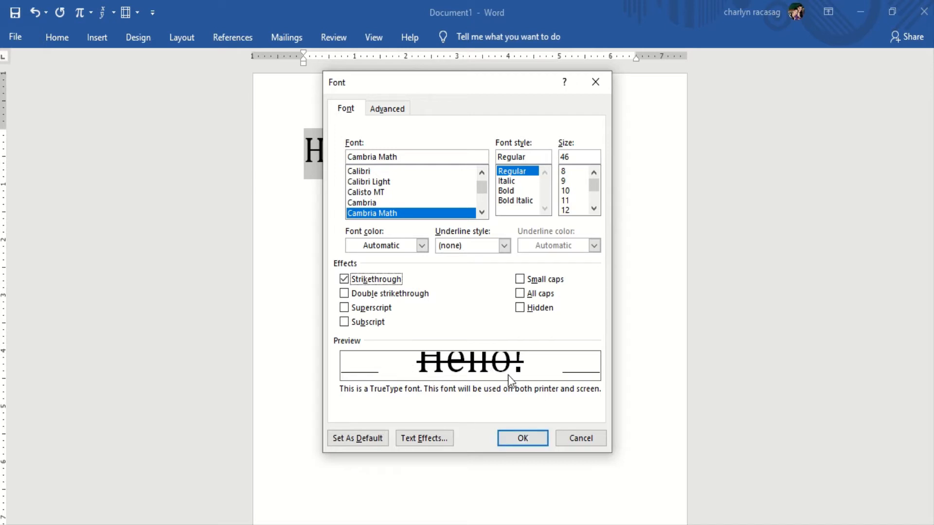
click(522, 435)
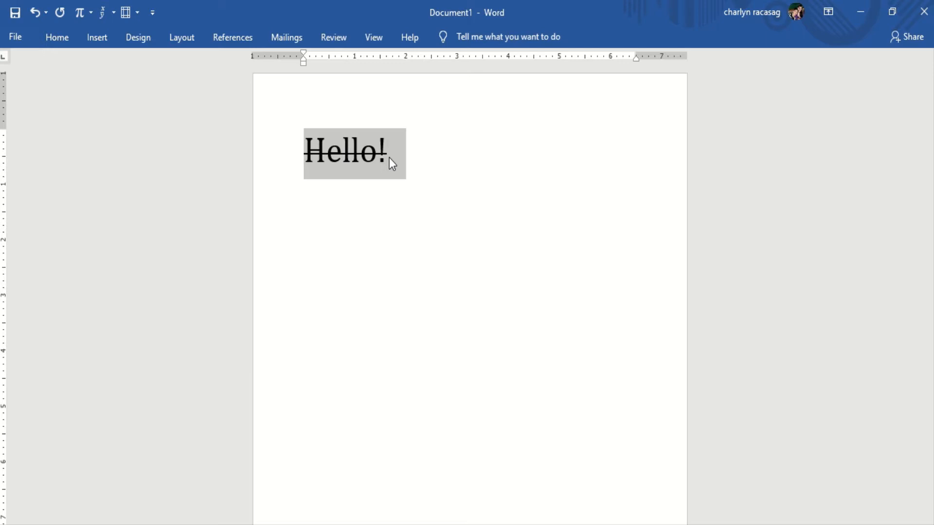
Step: Undo the strikethrough and small caps changes, redo both, and undo both again
key(ctrl+z)
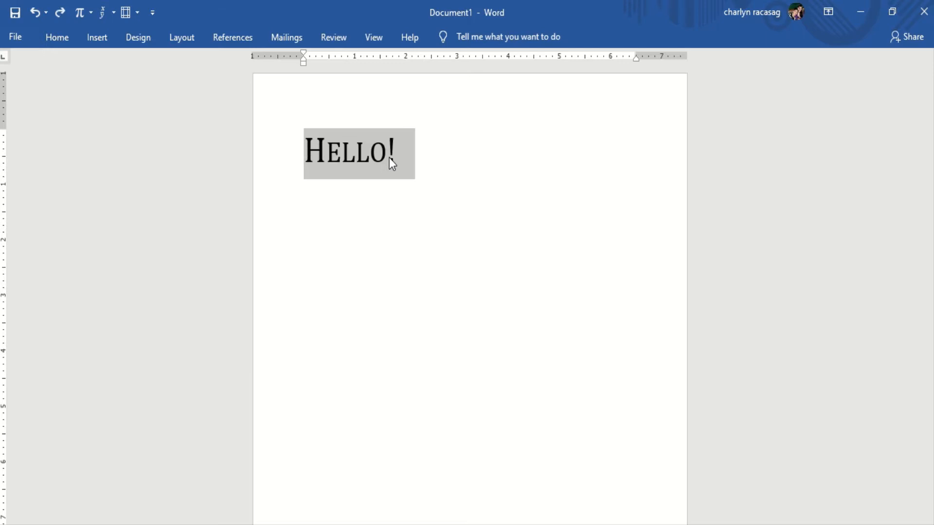
key(ctrl+z)
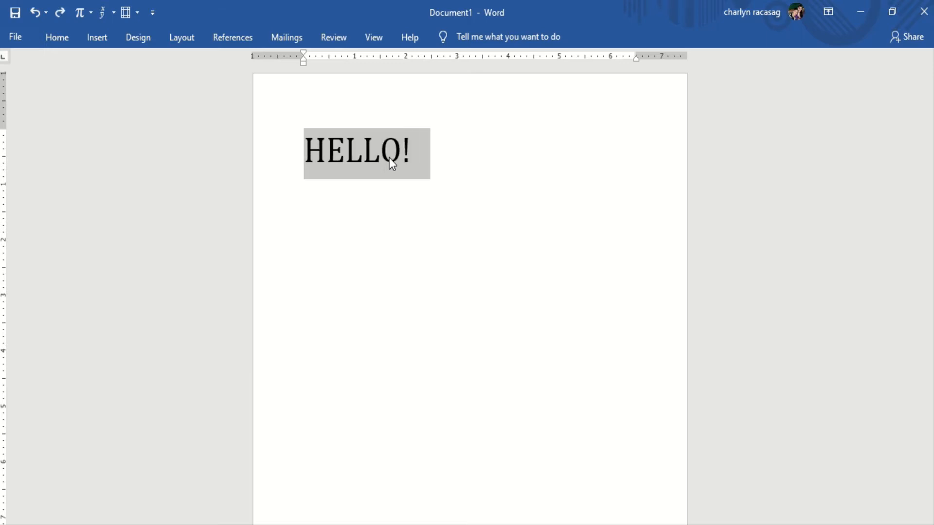
key(ctrl+y)
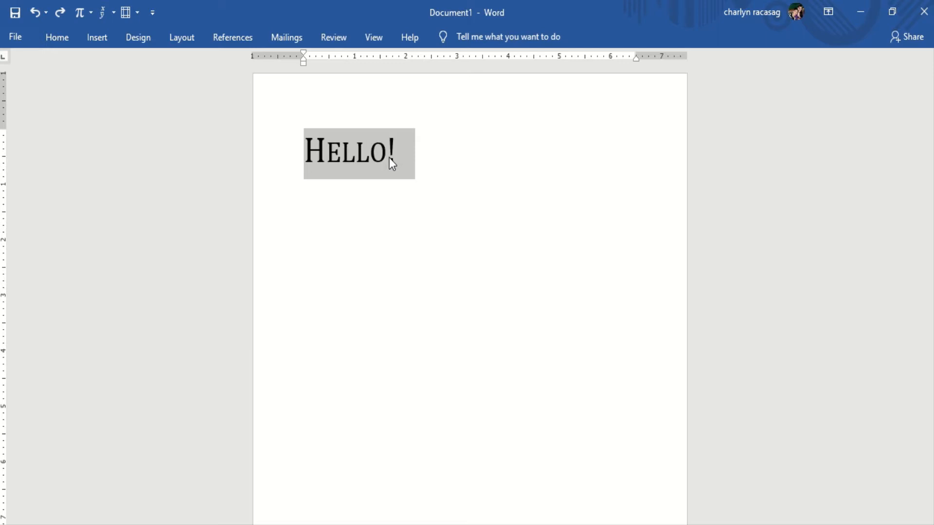
key(ctrl+y)
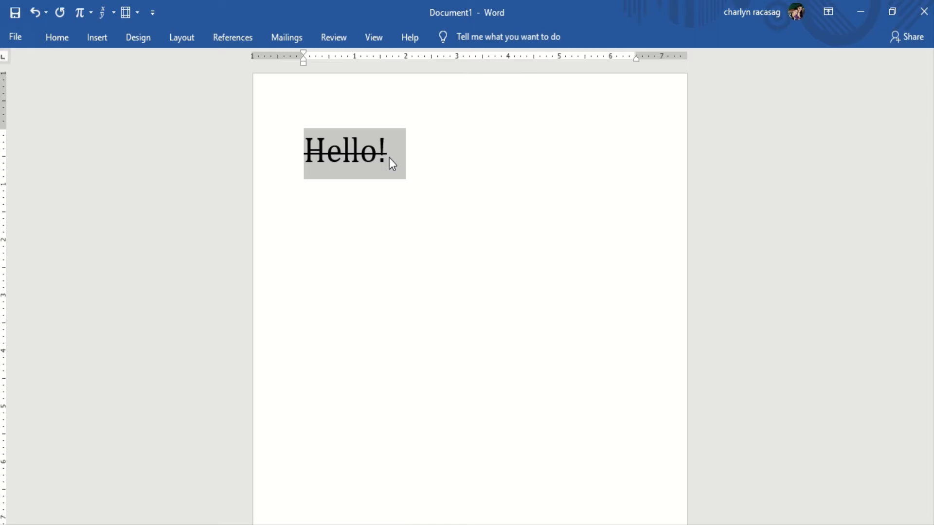
key(ctrl+z)
key(ctrl+z)
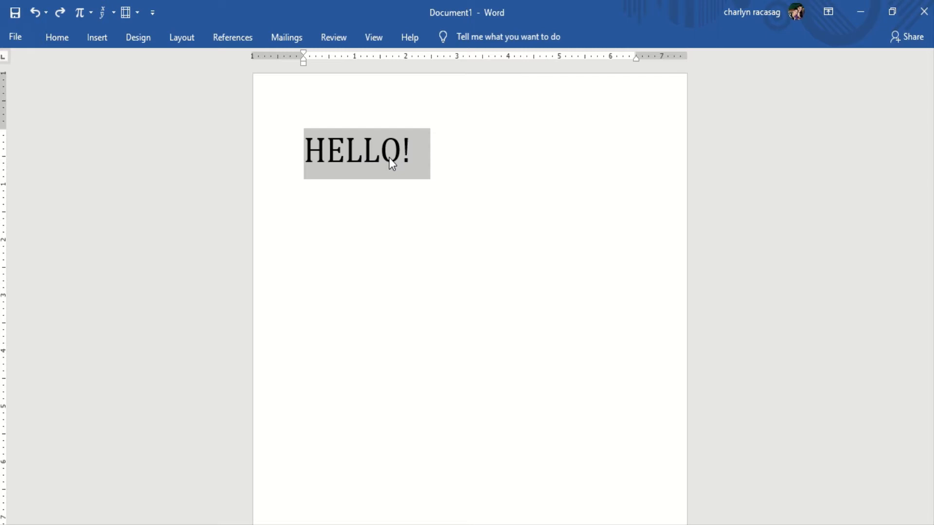
Step: Make the "HELLO!" text bold, remove the bold again, and deselect the text
click(57, 38)
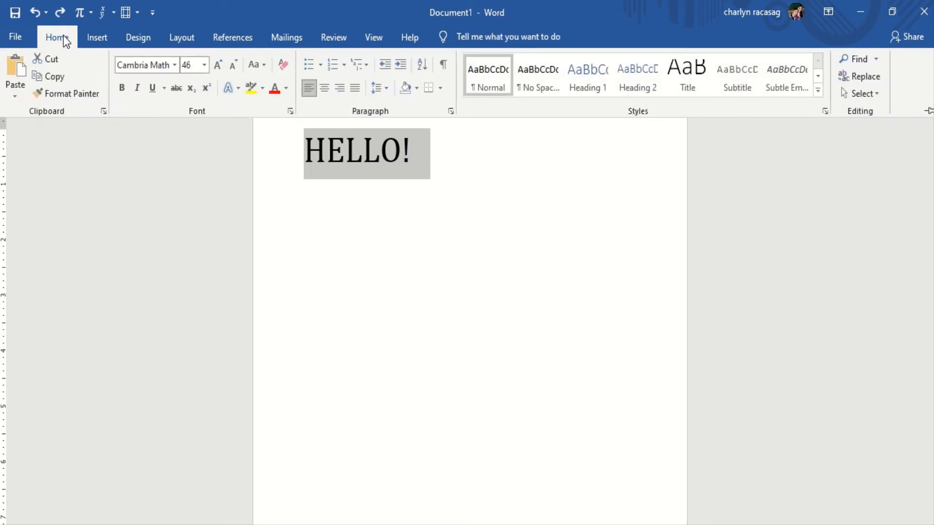
click(122, 91)
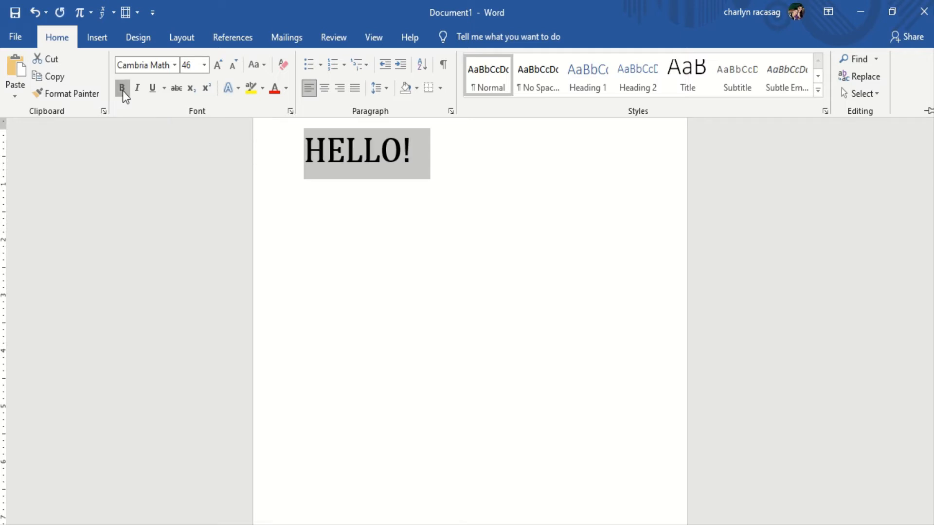
click(123, 91)
click(338, 183)
click(397, 161)
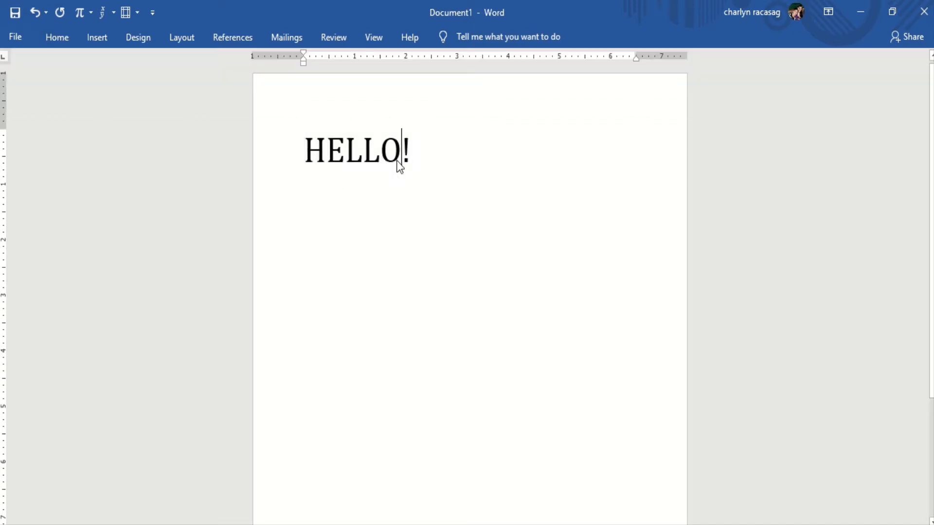
Step: Select the whole "HELLO!" text and make it bold and italic
drag(408, 158, 306, 155)
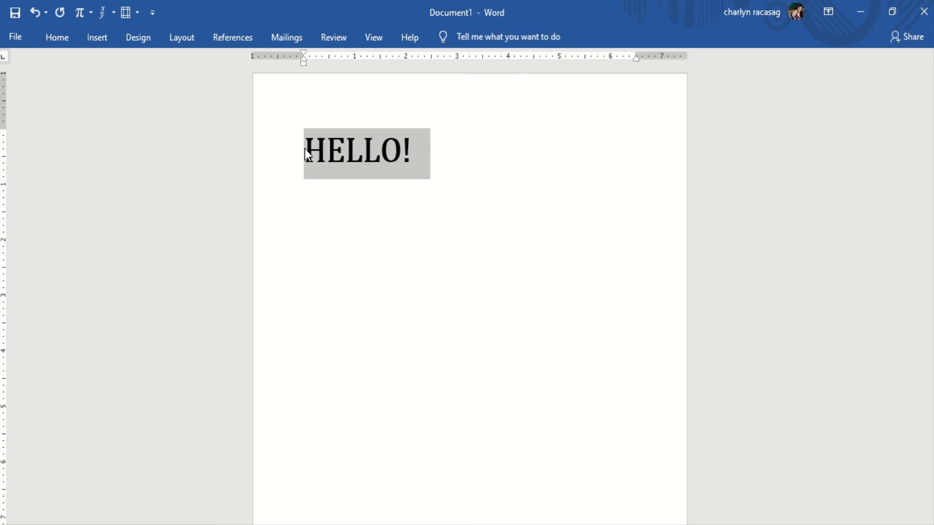
key(ctrl+i)
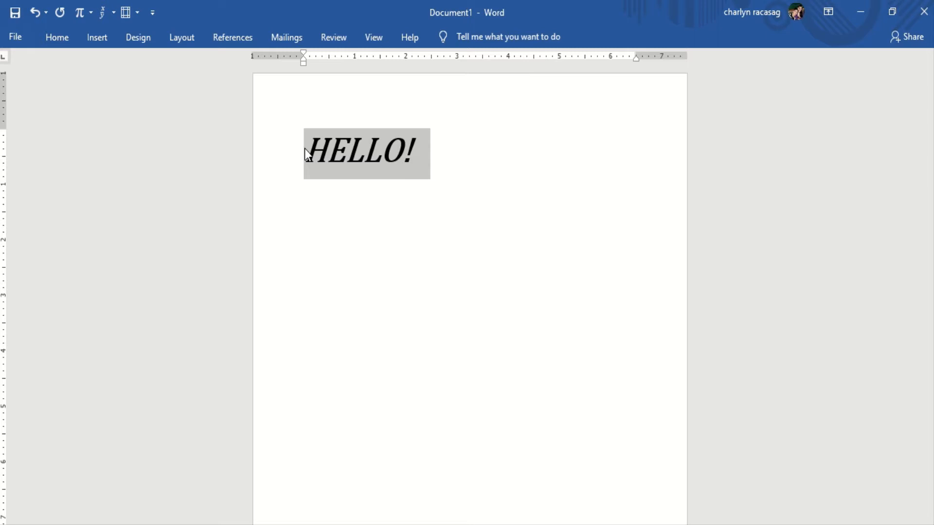
Step: Underline the "HELLO!" text, and undo both the underline and the italic formatting
key(ctrl+u)
key(ctrl+z)
key(ctrl+z)
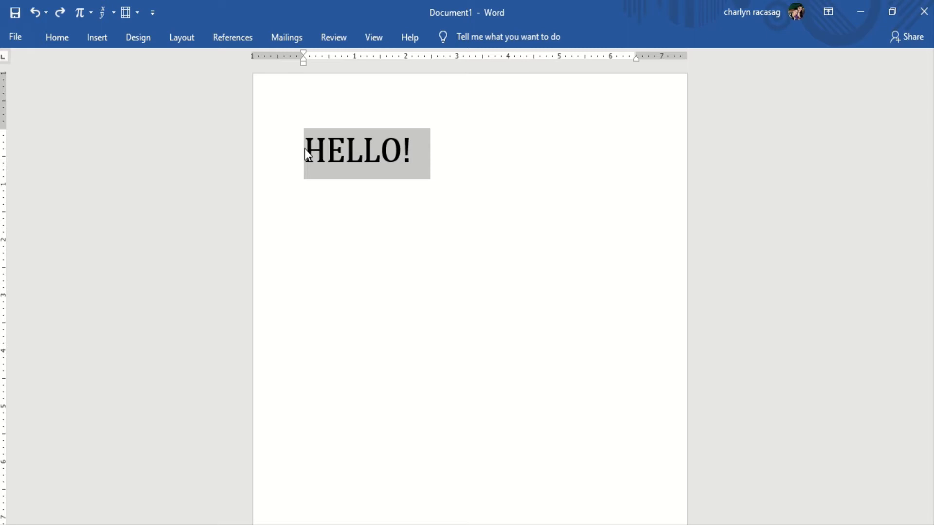
Step: Try subscript formatting on the bold "HELLO!" text
key(ctrl+y)
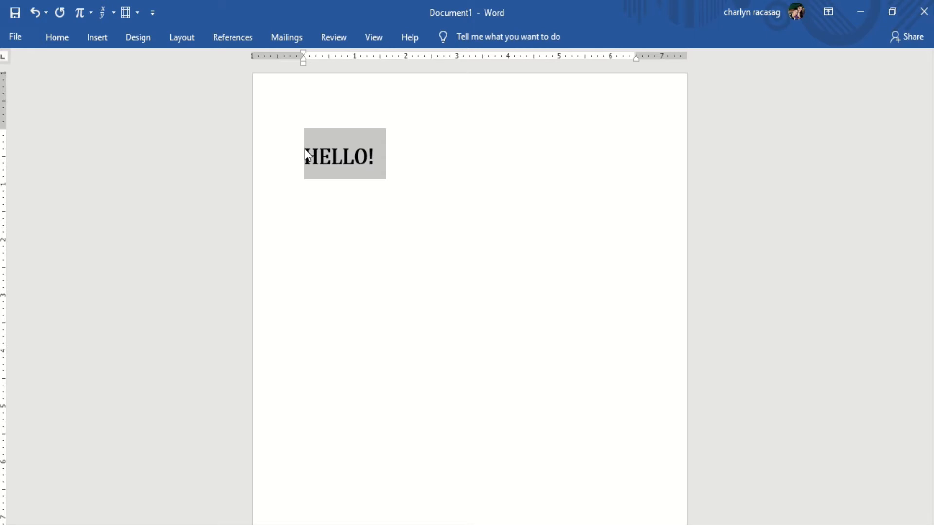
key(ctrl+z)
key(ctrl+y)
Step: Format the bold "HELLO!" text as superscript
key(ctrl+shift+equal)
key(ctrl+shift+equal)
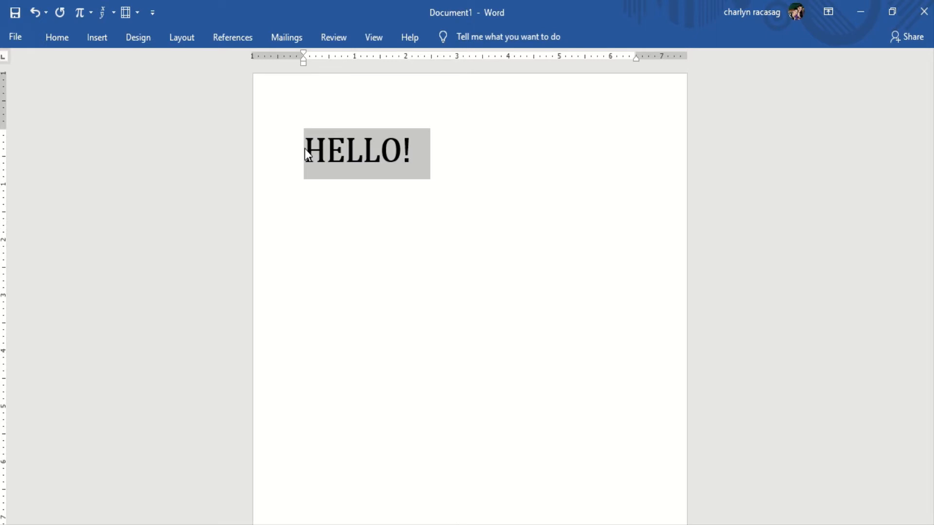
key(ctrl+shift+comma)
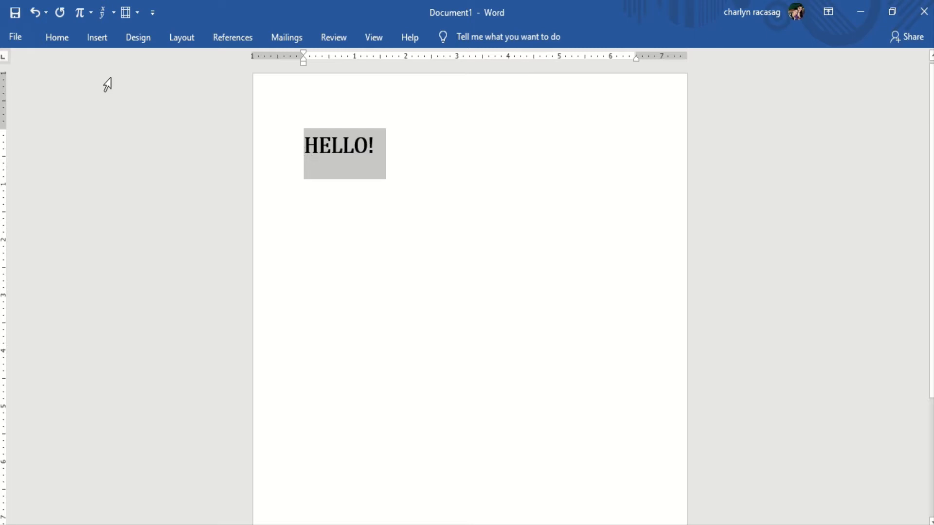
Step: Apply the blue text effect with an outline and hard shadow to the selected "HELLO!" text
click(67, 41)
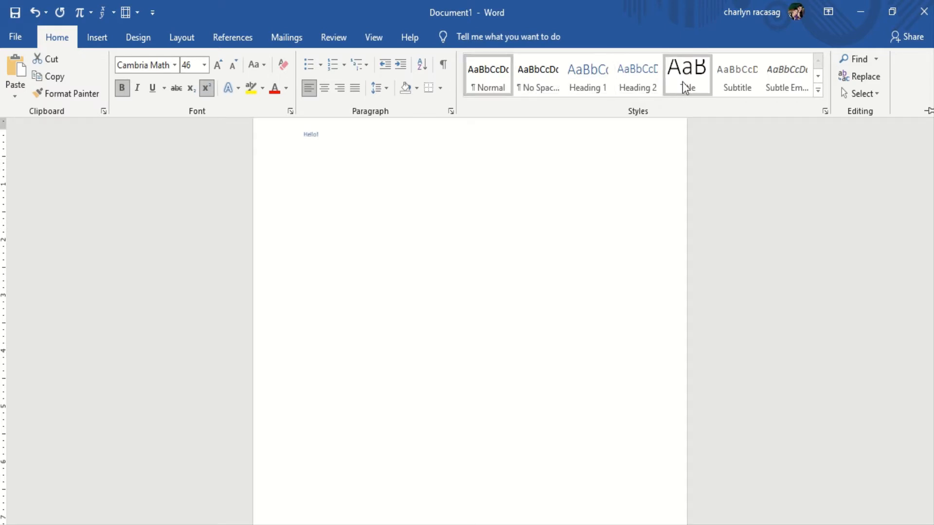
click(818, 91)
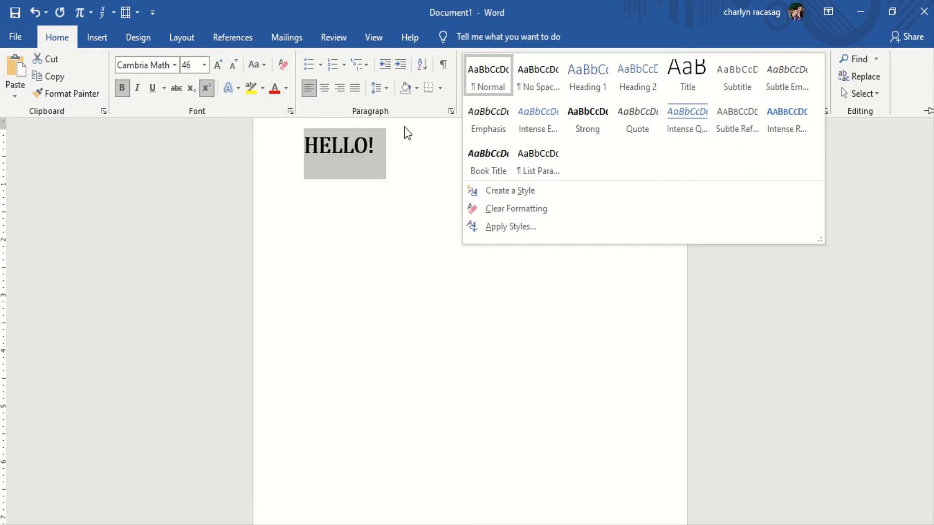
click(236, 86)
click(237, 86)
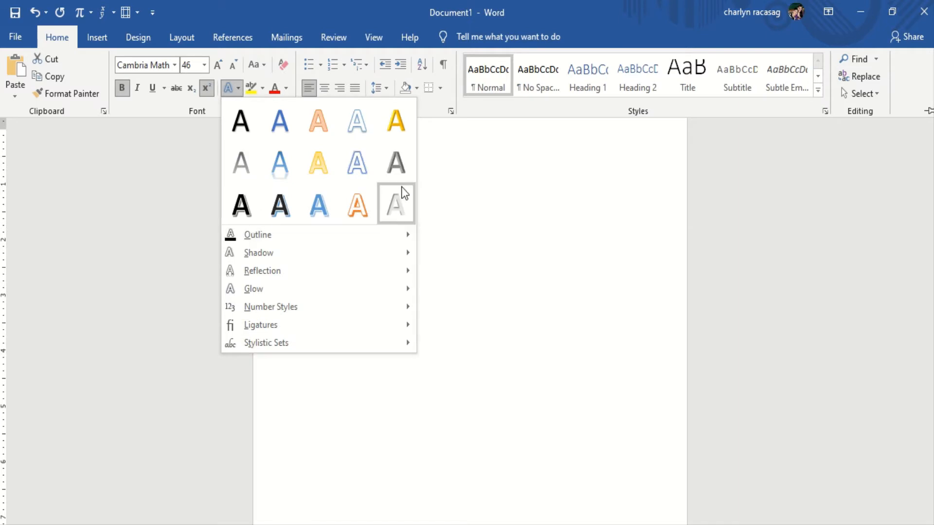
click(319, 202)
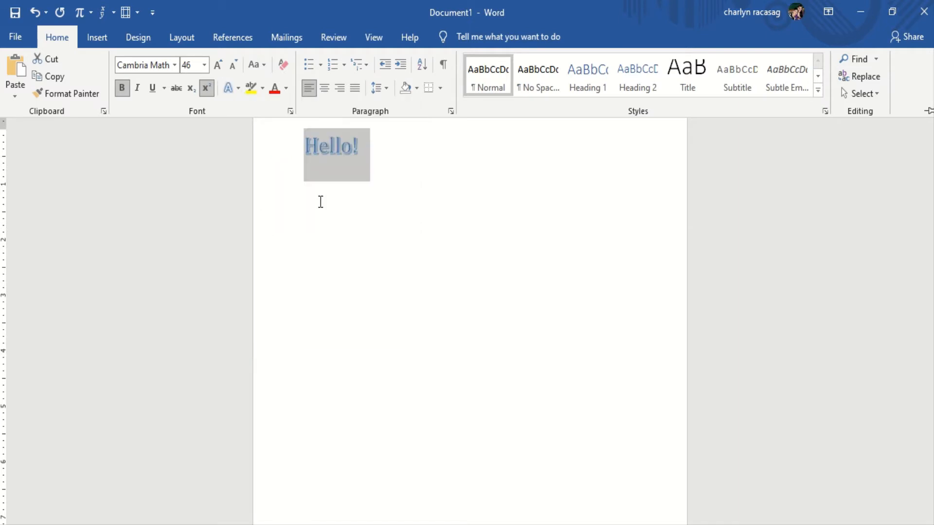
Step: Apply the black text effect with an outline and hard shadow to the "Hello!" text
click(235, 88)
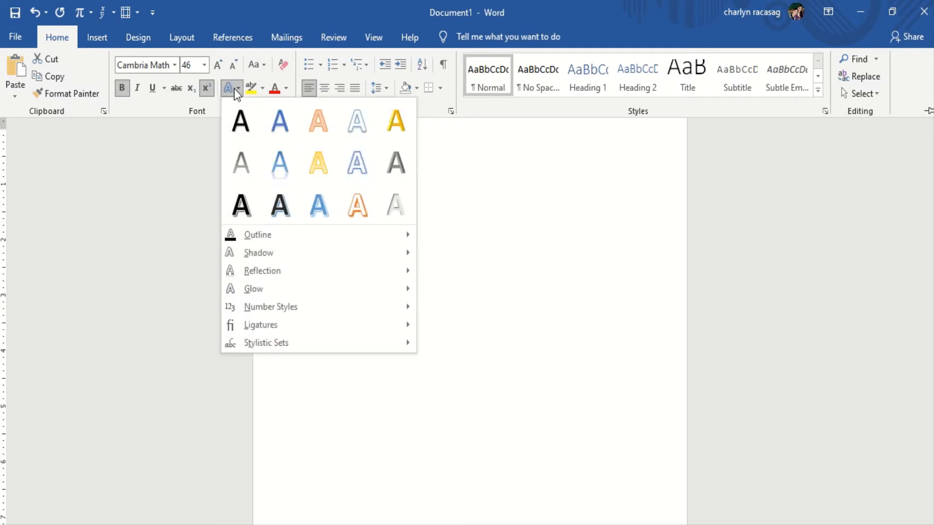
click(235, 214)
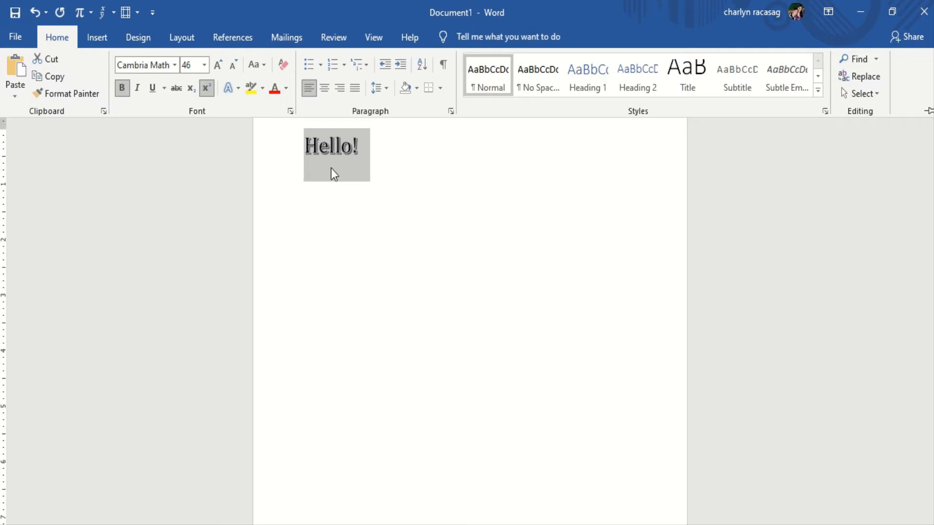
key(ctrl+F1)
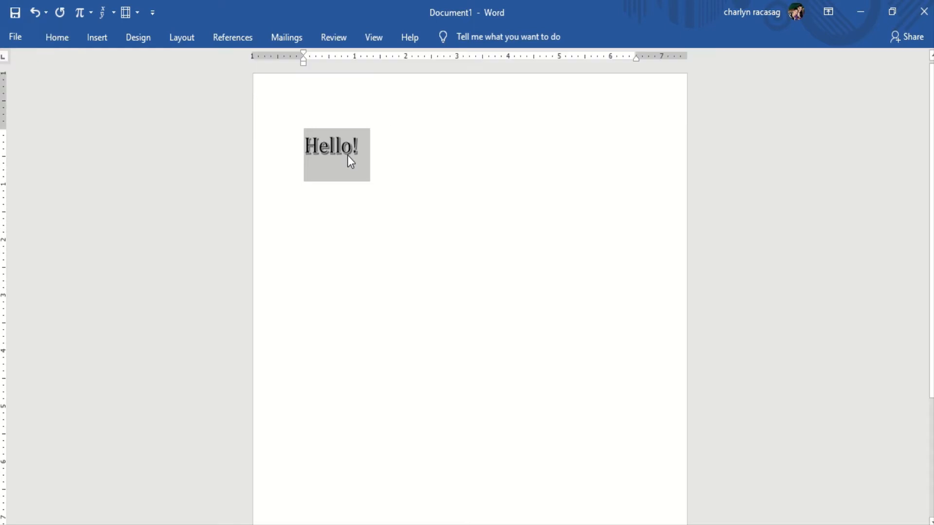
Step: Select the "Hello!" text, highlight it in bright green, and undo the highlight
click(354, 147)
drag(355, 146, 301, 151)
click(63, 38)
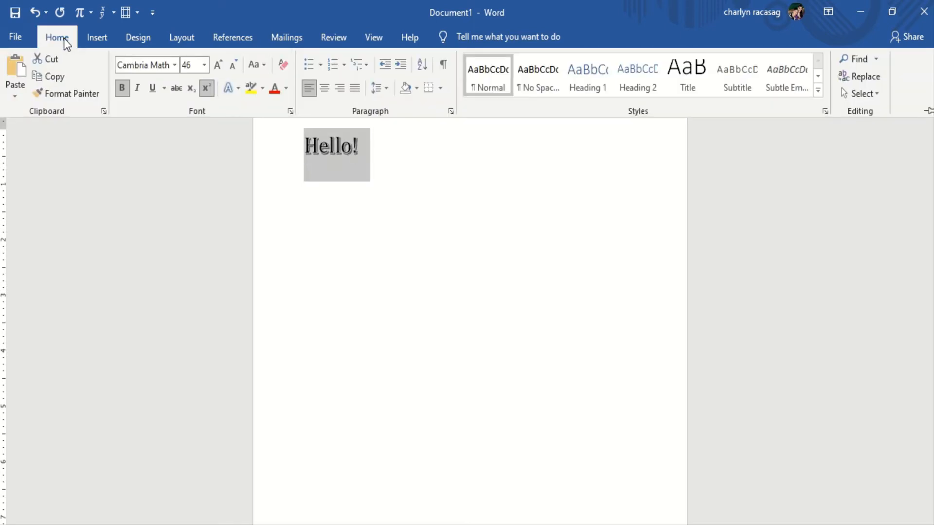
click(262, 88)
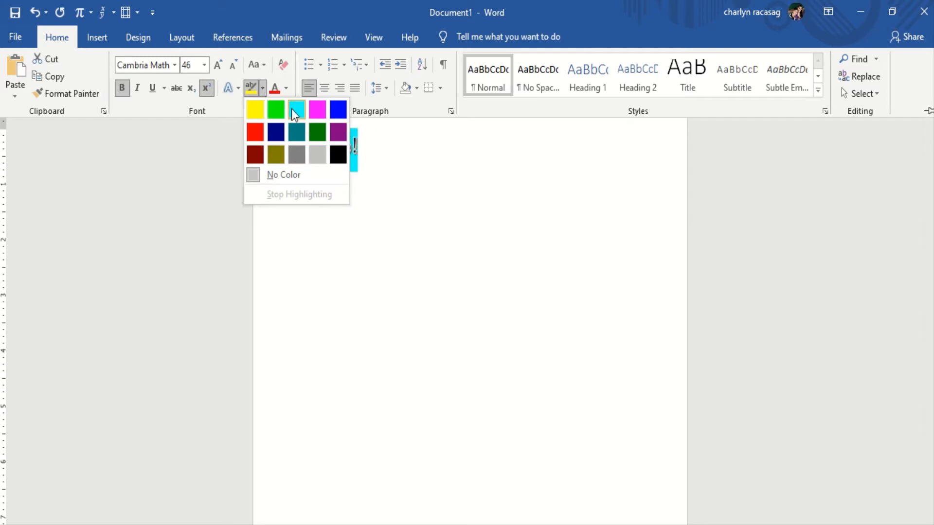
click(276, 110)
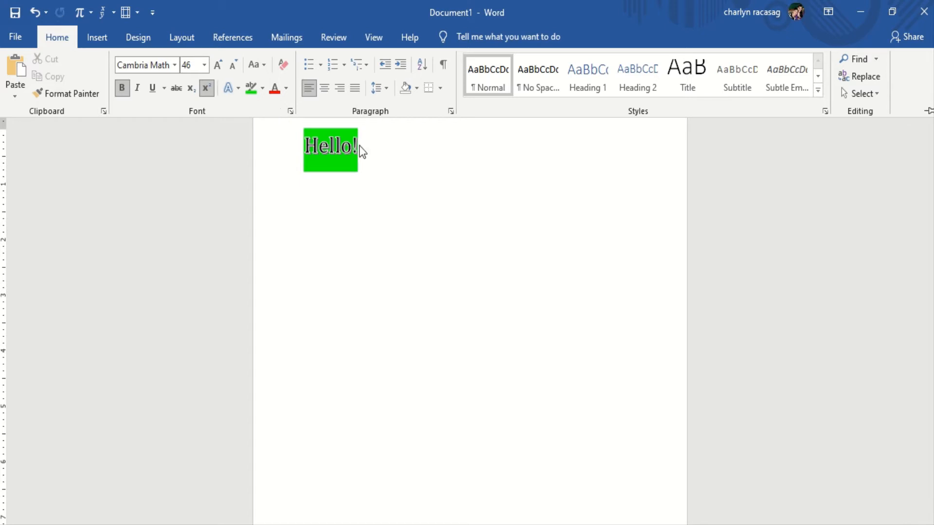
key(ctrl+z)
key(ctrl+F1)
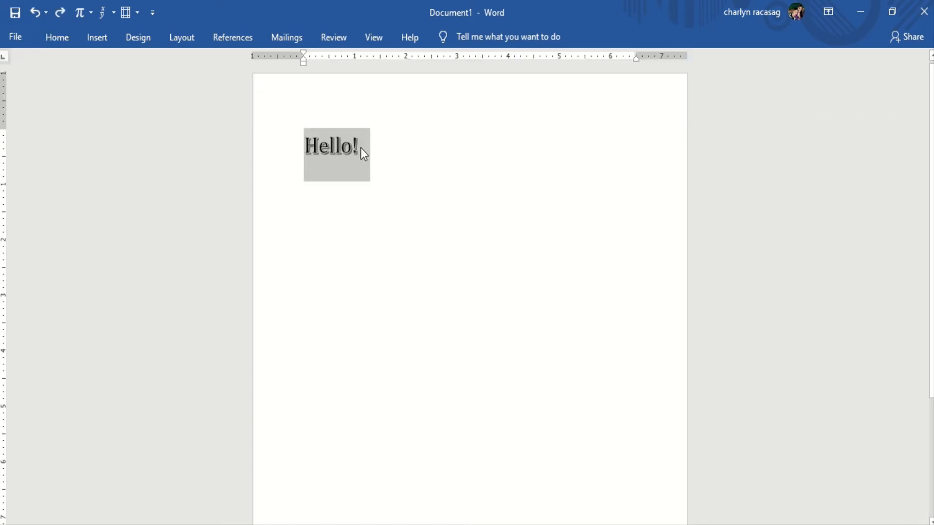
Step: Preview highlight colors on the "Hello!" text and try to highlight it in yellow
mouse_move(297, 135)
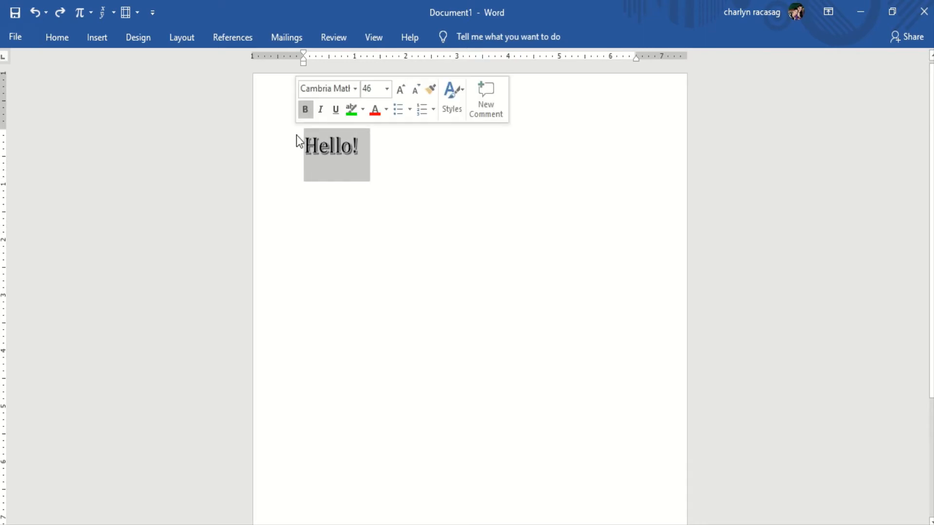
click(362, 115)
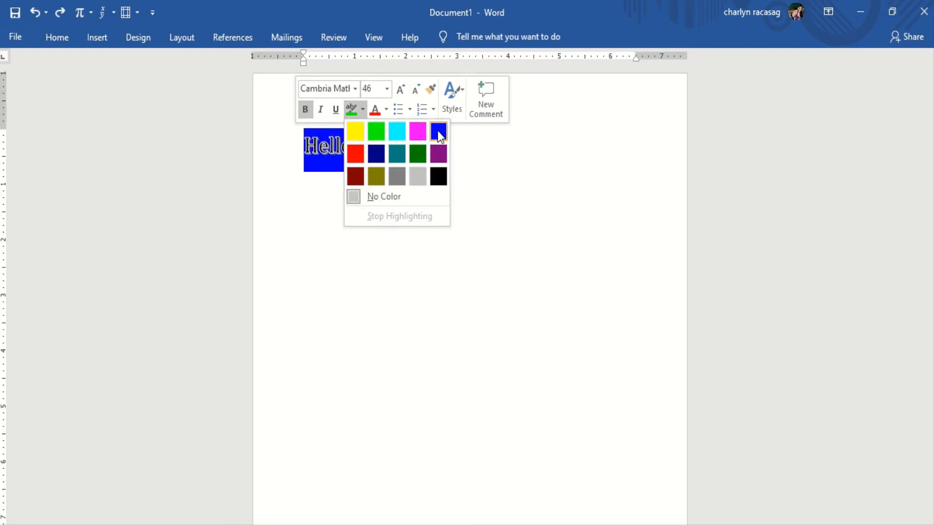
click(398, 79)
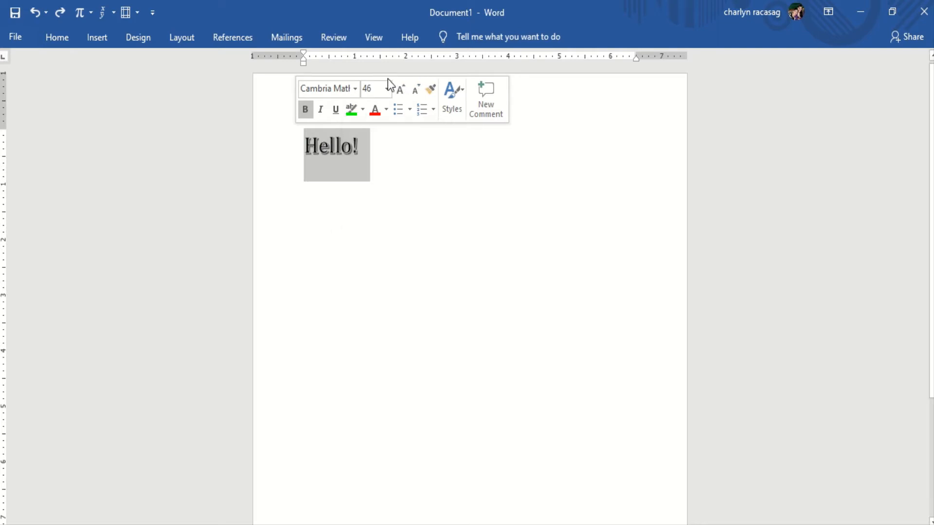
click(362, 112)
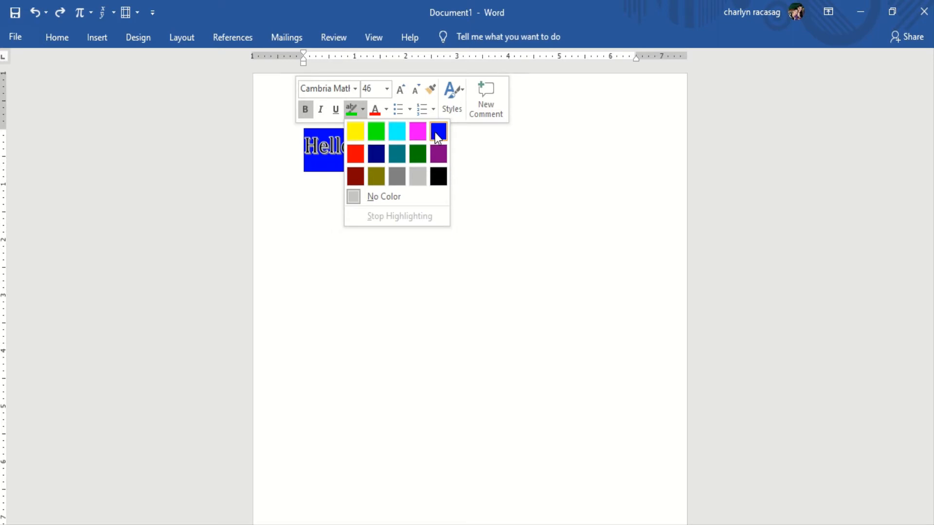
click(358, 135)
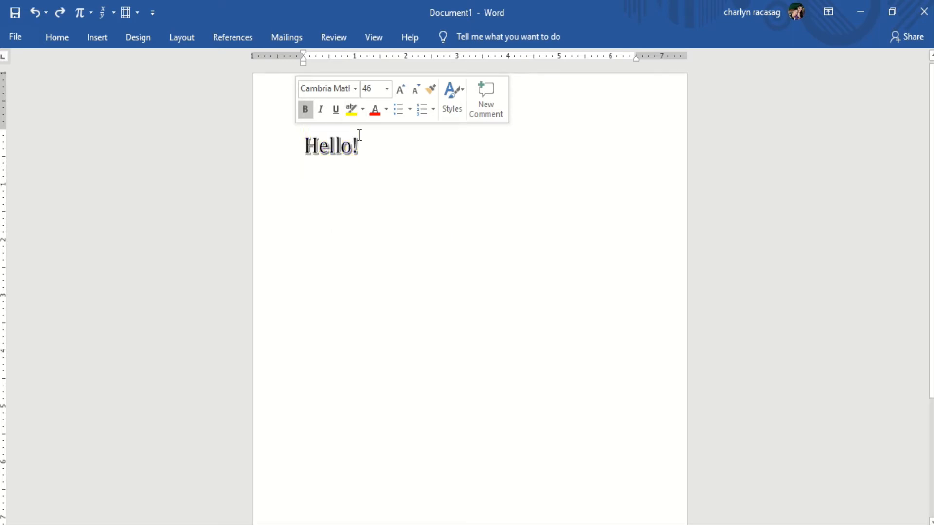
click(397, 159)
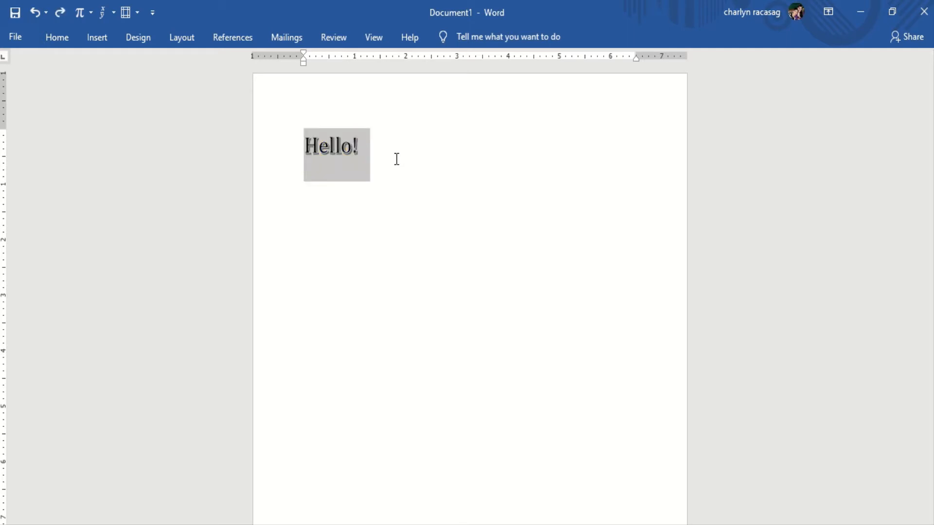
click(397, 159)
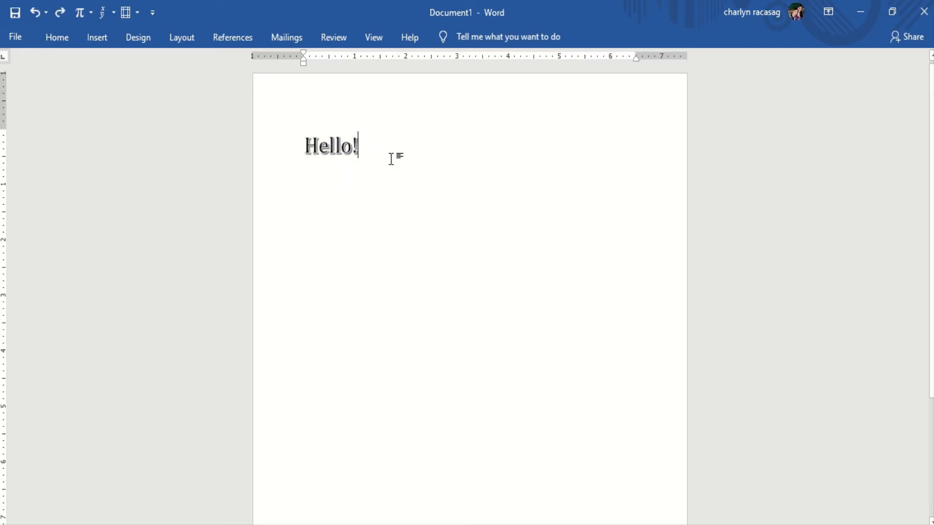
Step: Select the whole "Hello!" text and set its font color to the standard green
key(ctrl+a)
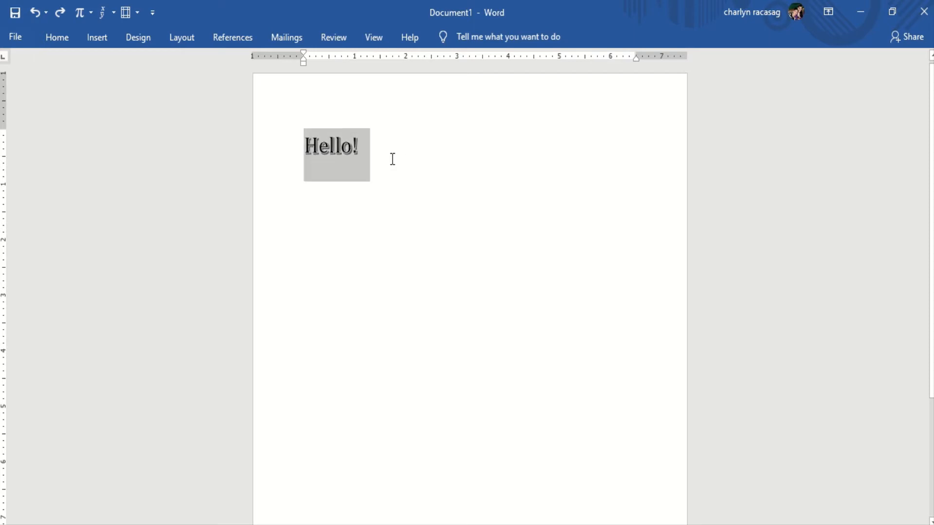
right_click(357, 147)
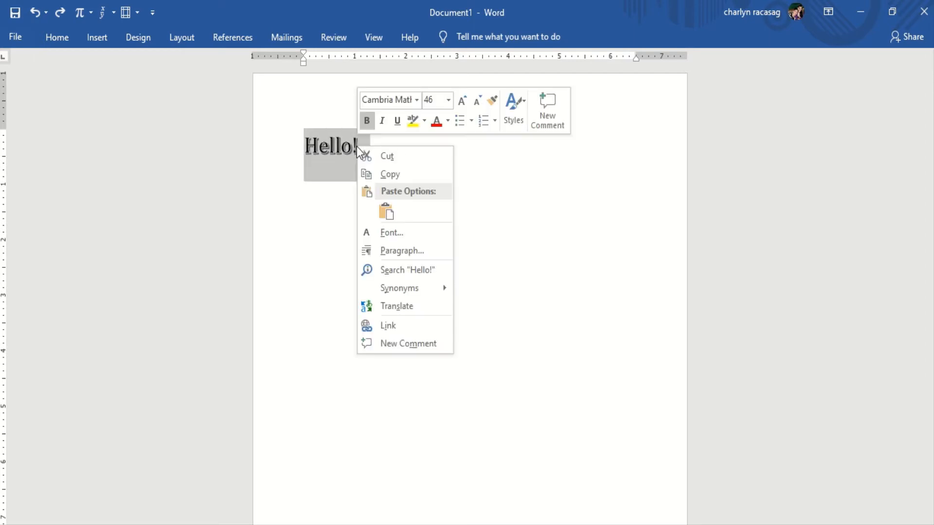
click(448, 122)
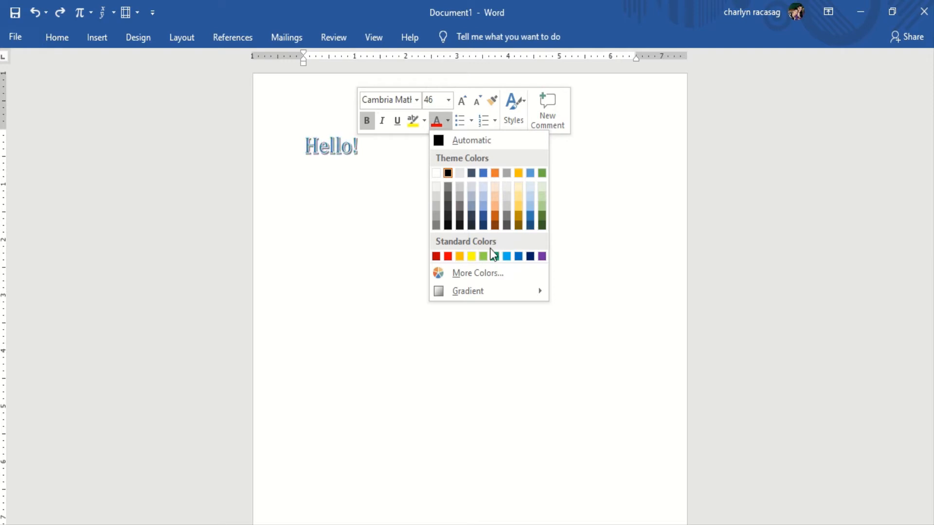
click(495, 256)
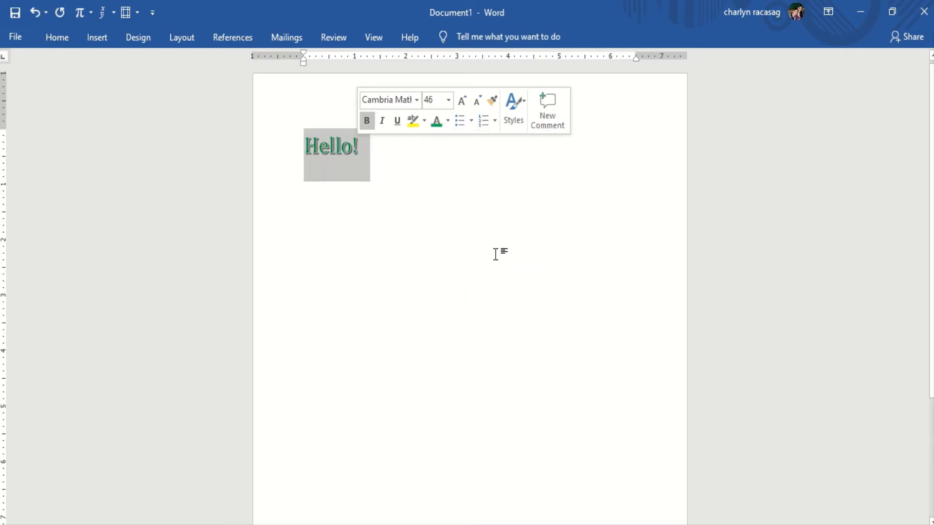
click(410, 156)
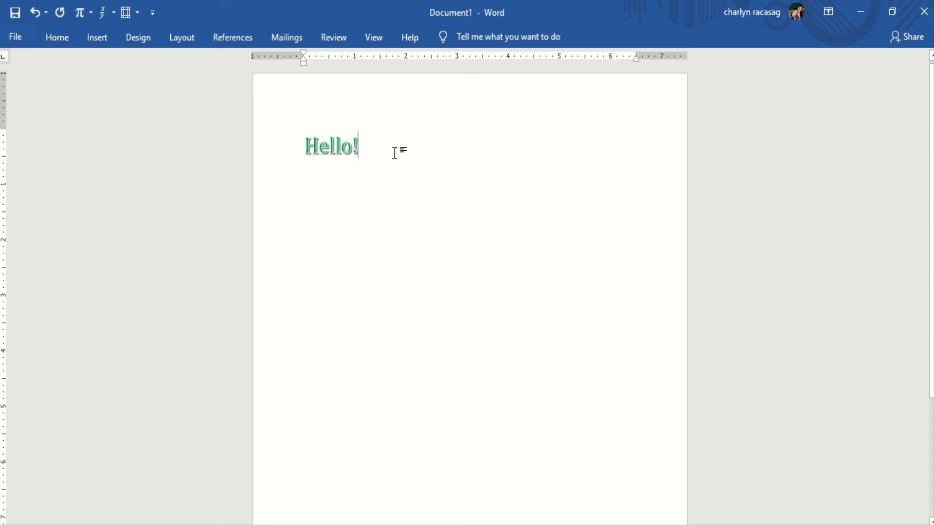
Step: Select the whole "Hello!" text and set its font color to the standard purple
key(ctrl+a)
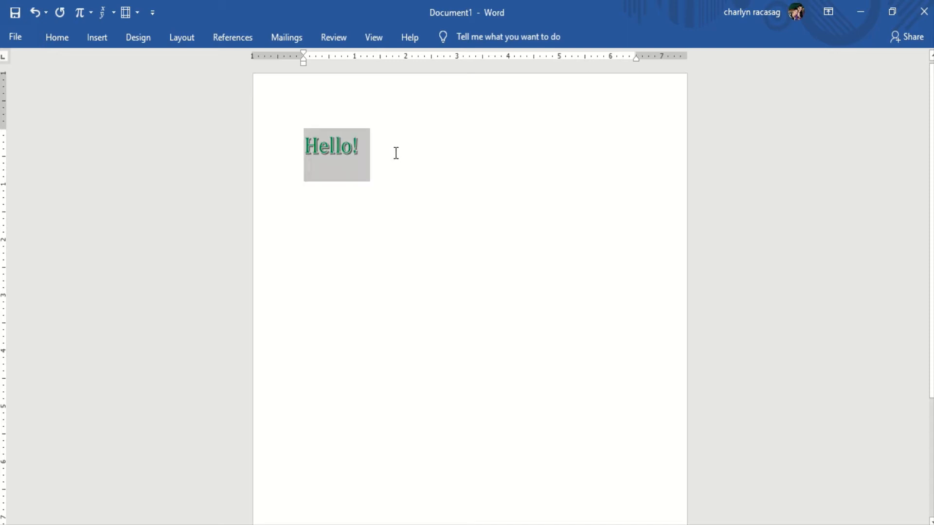
click(57, 37)
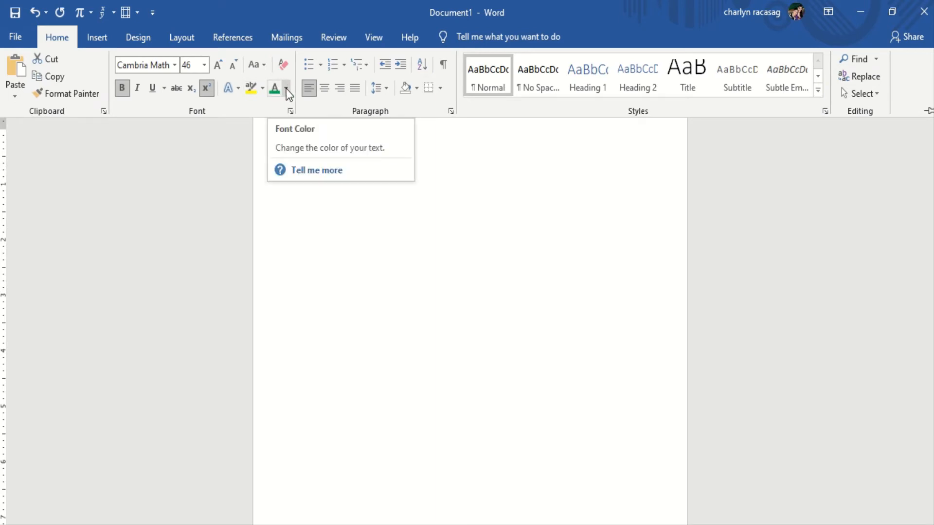
click(286, 89)
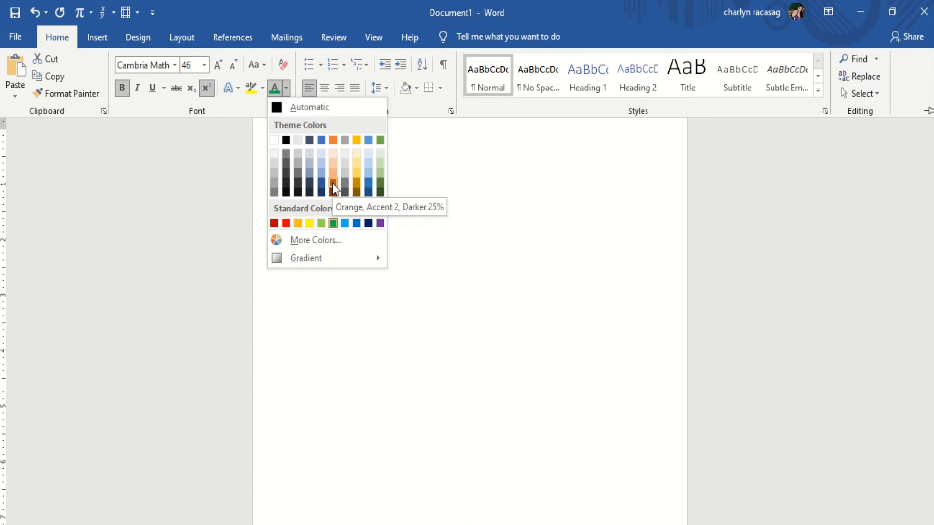
click(380, 223)
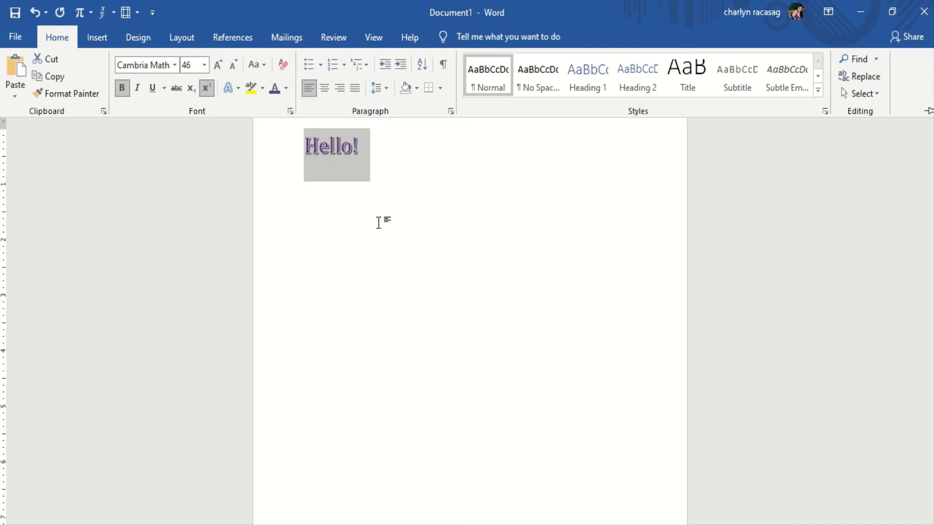
double_click(416, 180)
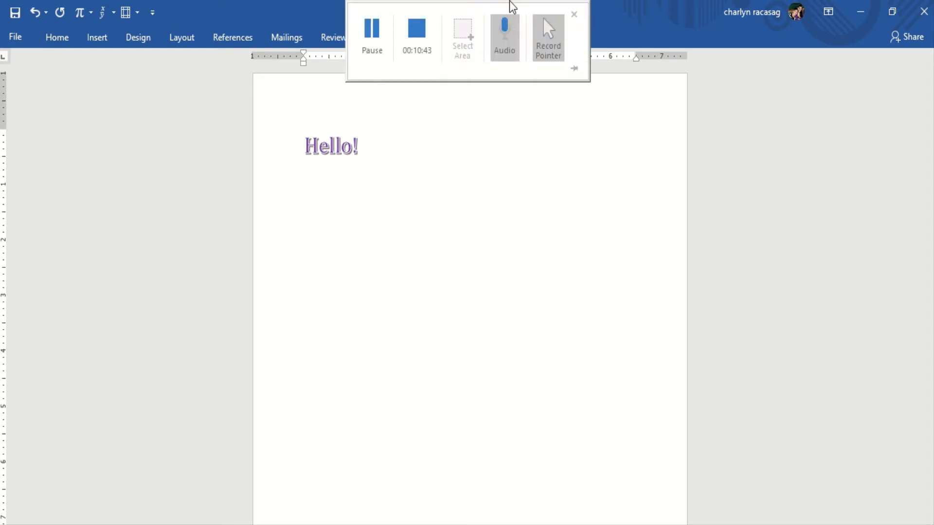
click(417, 28)
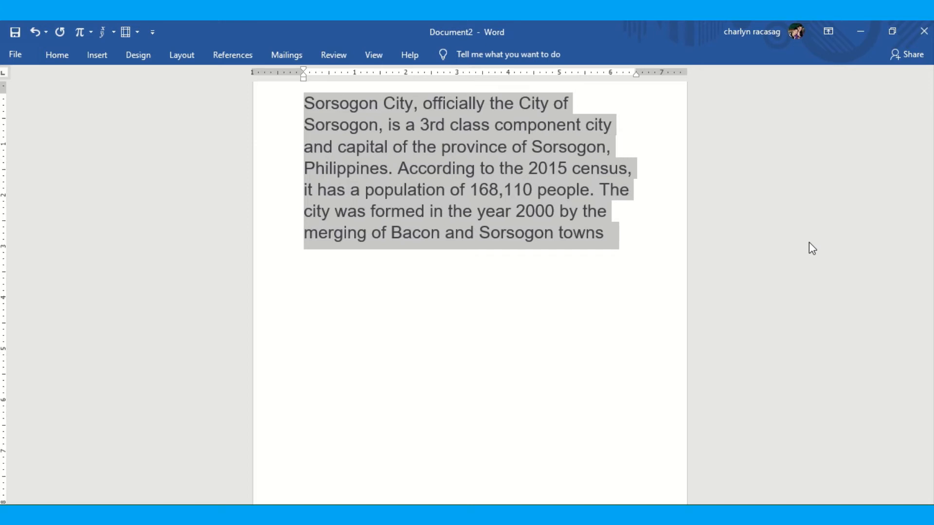
key(ctrl+c)
click(62, 59)
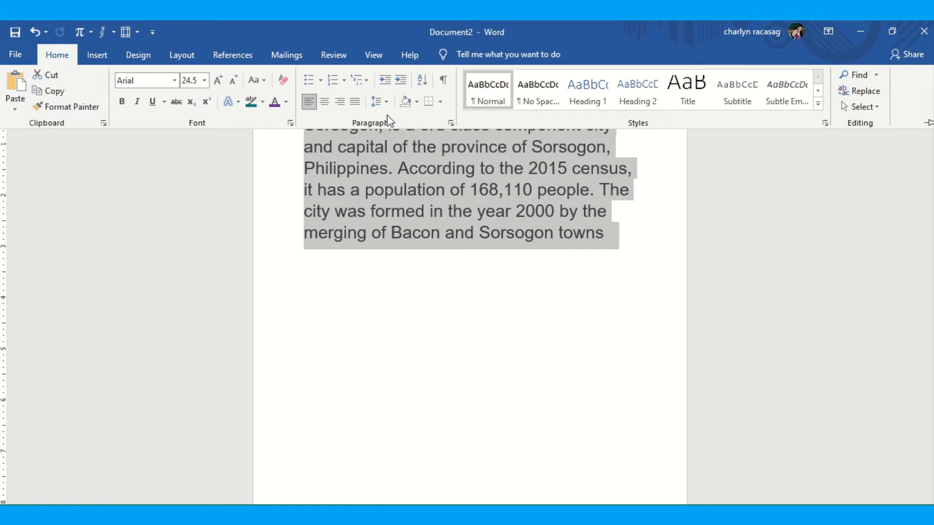
click(349, 209)
click(391, 270)
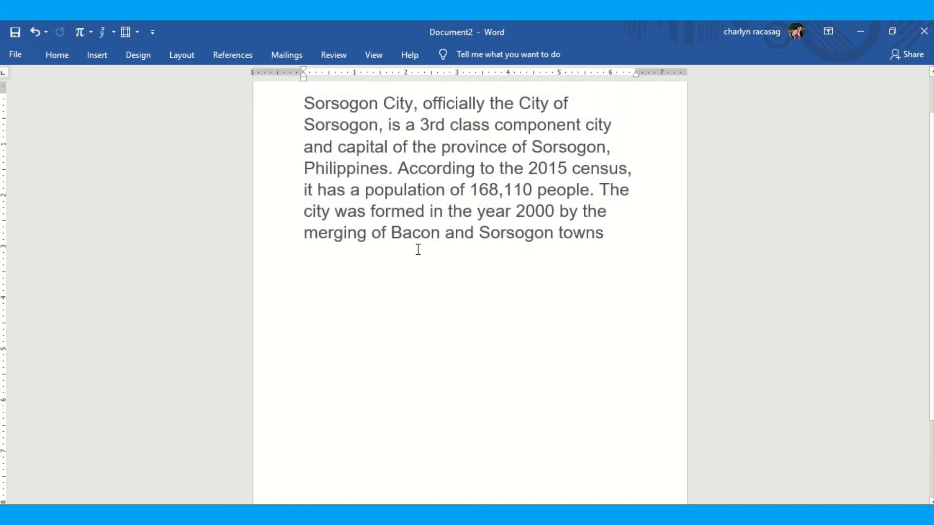
click(417, 250)
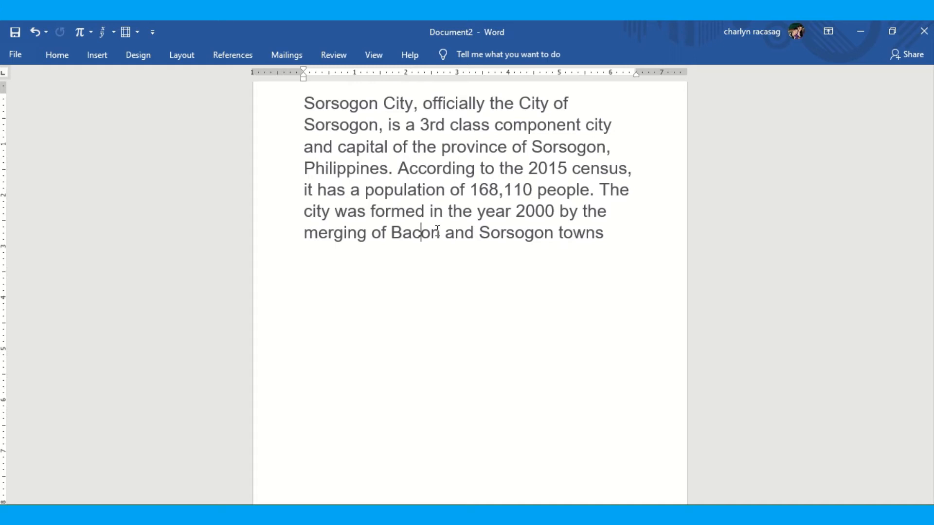
Step: Insert five blank lines above the Sorsogon City paragraph and select the entire paragraph
click(302, 103)
key(Return)
key(Return)
key(Return)
key(Return)
key(Return)
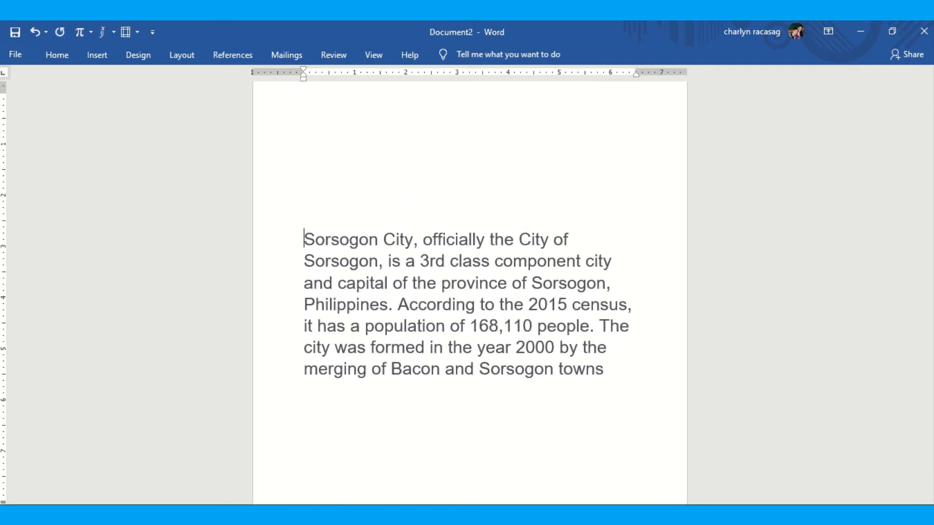
click(343, 197)
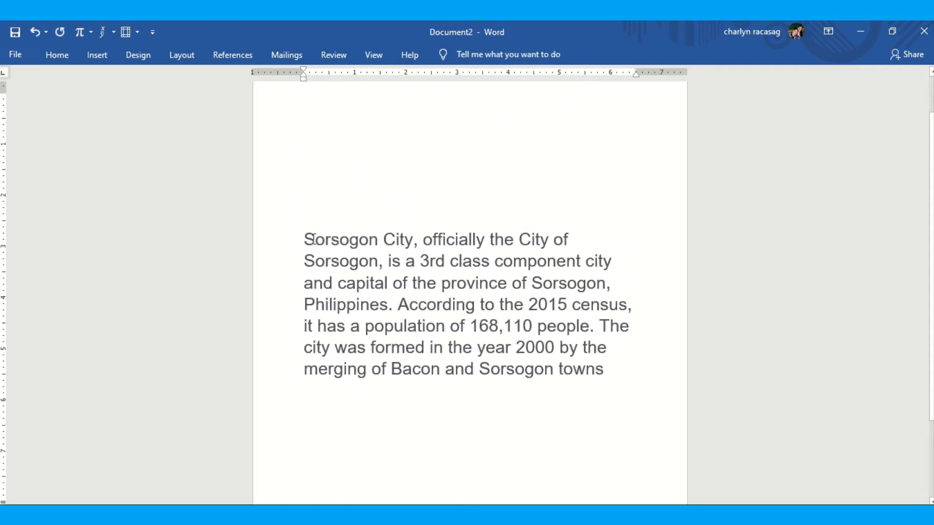
drag(305, 240, 602, 372)
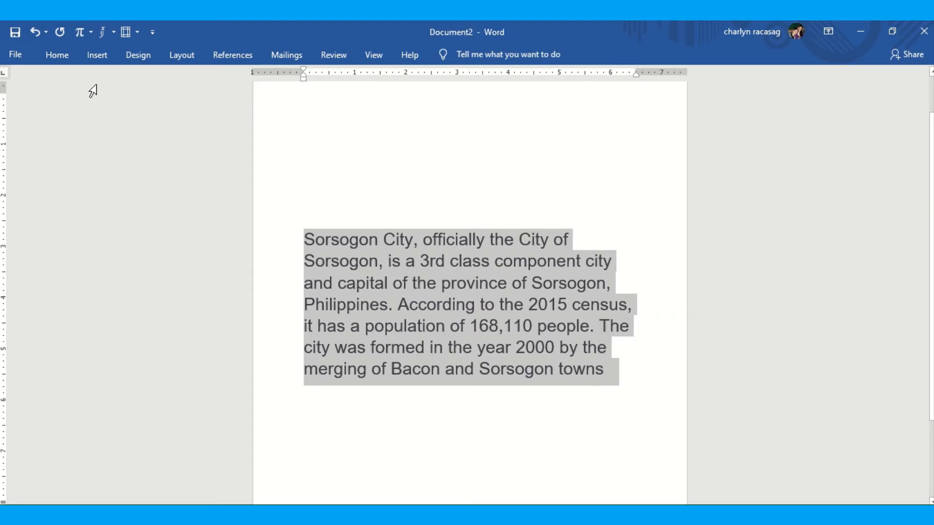
Step: Try centering the Sorsogon City paragraph, undo the alignment and deselect the text
click(71, 61)
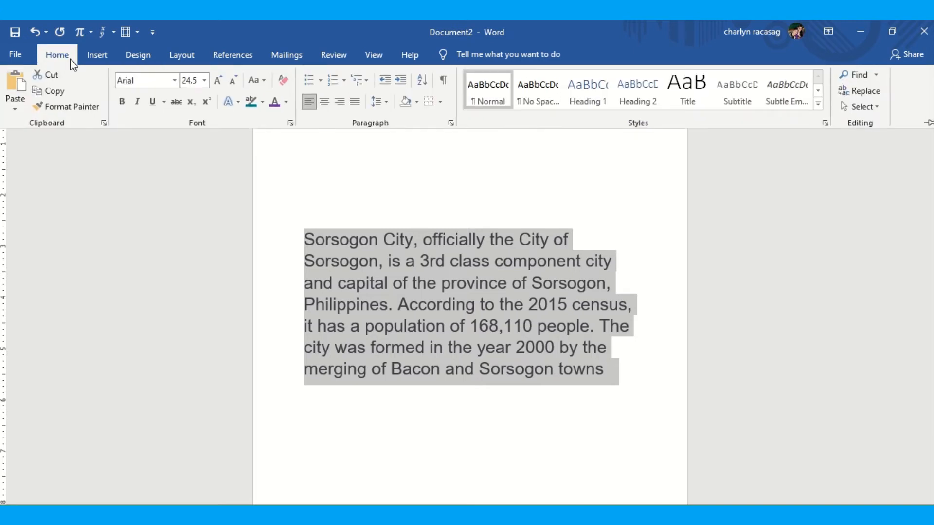
click(324, 101)
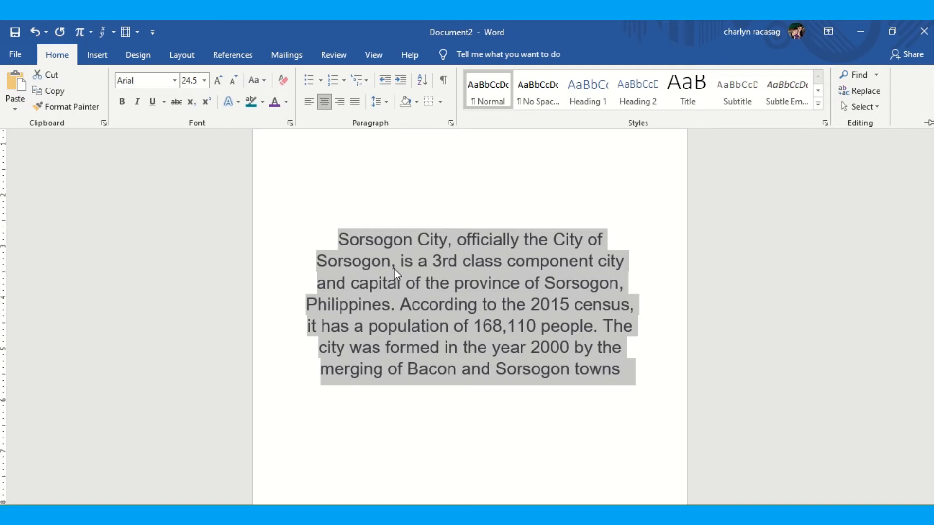
key(ctrl+F1)
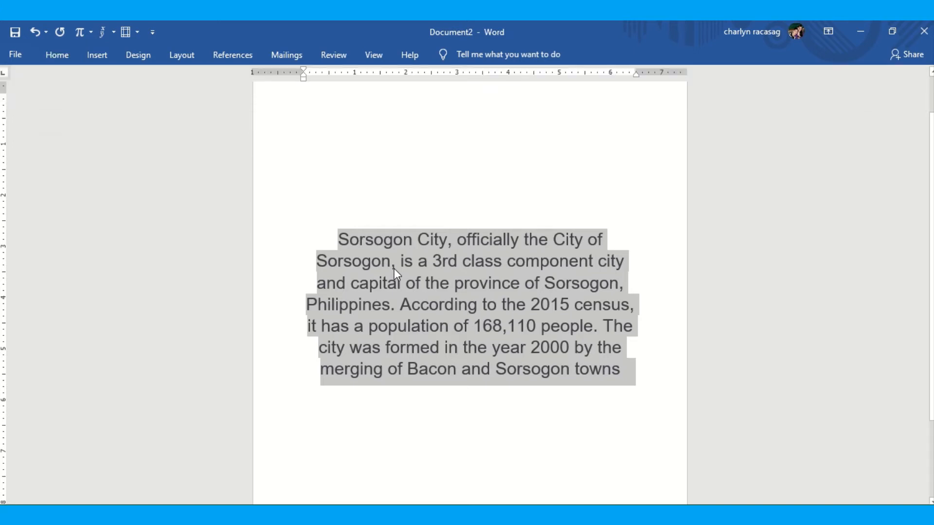
key(ctrl+z)
click(421, 230)
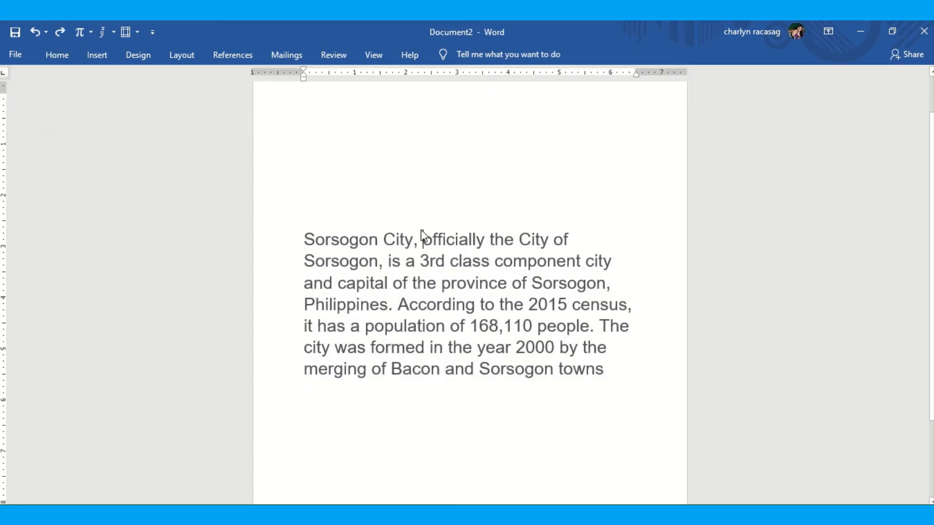
Step: Select the whole document, center it, and try right alignment before undoing that last change
key(ctrl+a)
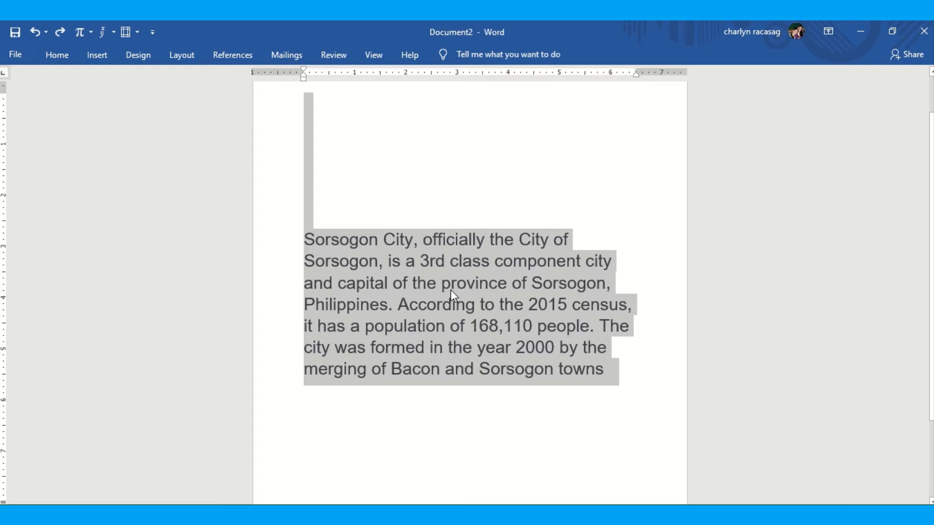
key(ctrl+e)
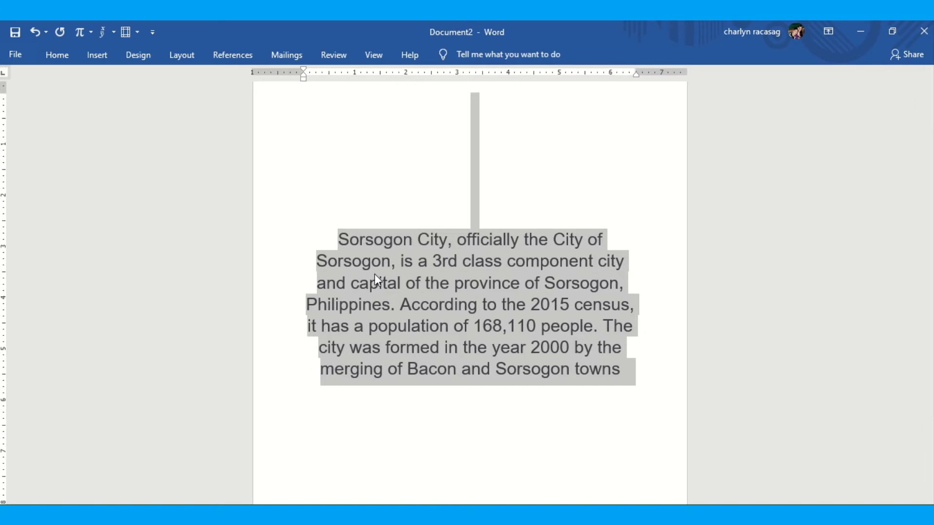
key(ctrl+r)
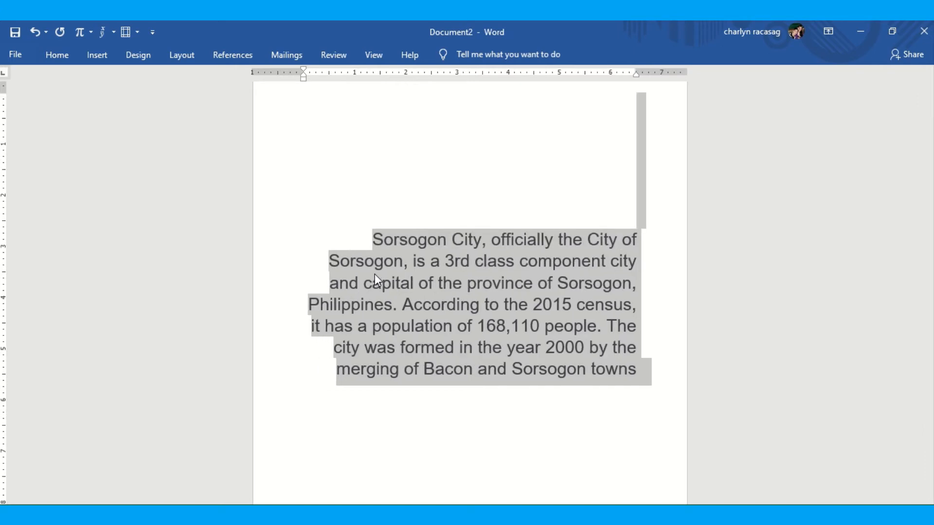
key(ctrl+z)
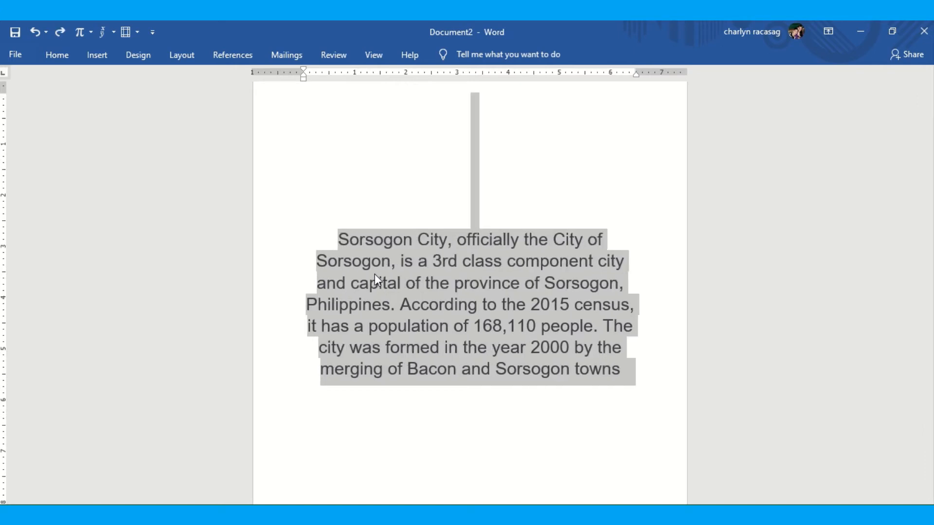
Step: Cycle the selected text through right, justified, right, left and centered alignment
click(53, 56)
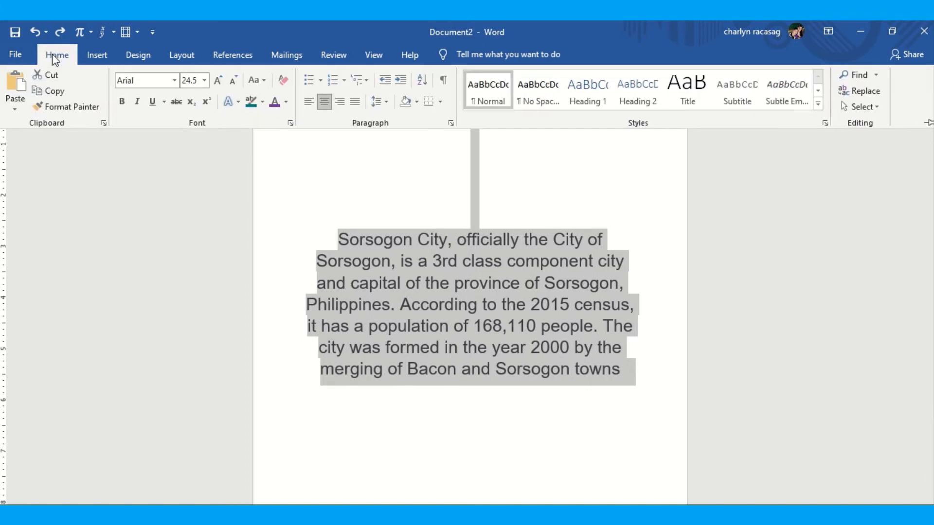
click(340, 103)
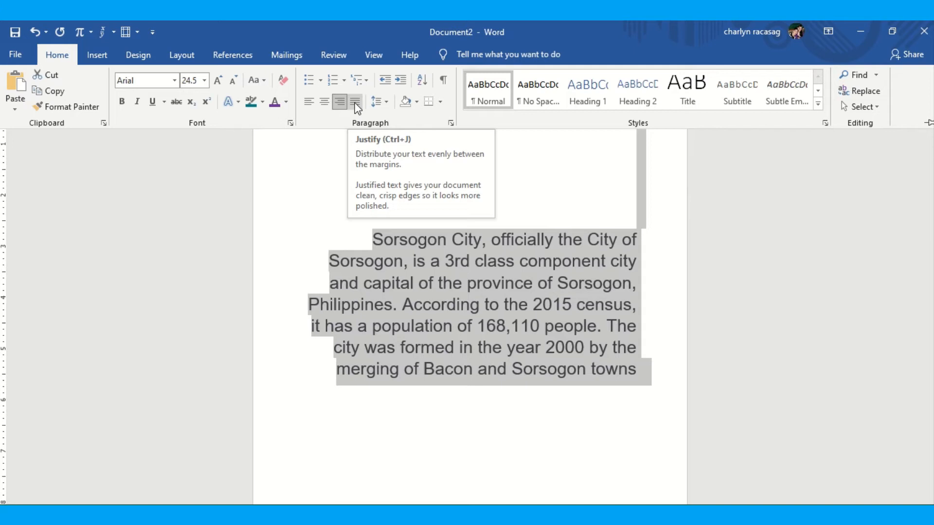
click(356, 102)
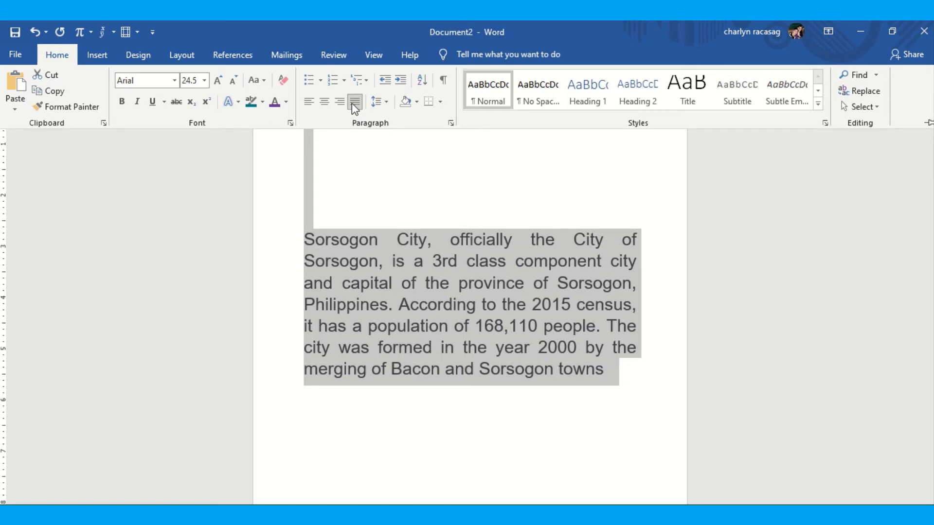
click(339, 102)
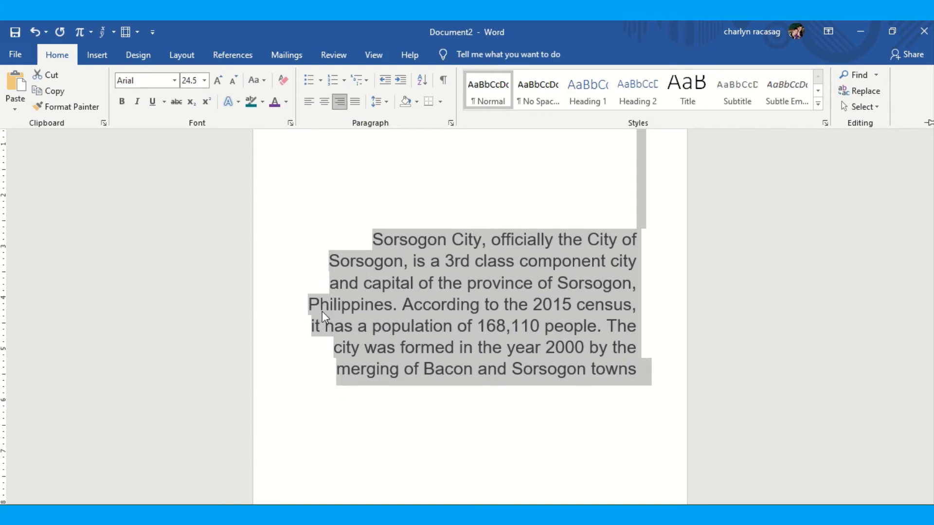
click(309, 102)
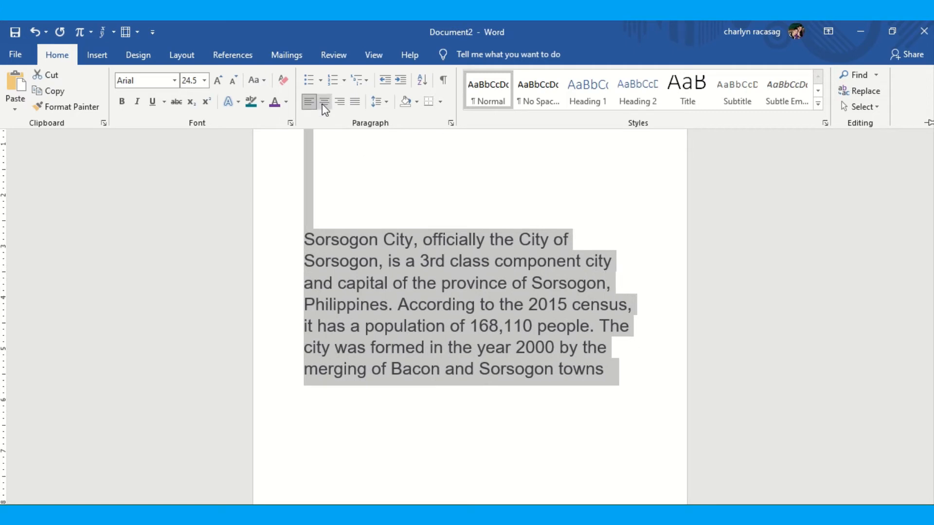
click(323, 105)
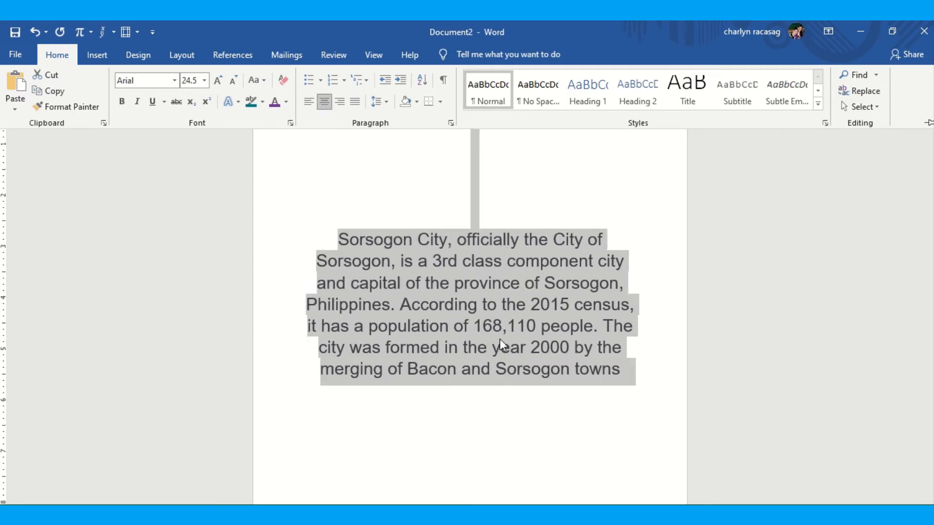
Step: Justify the selected text, undo the justification and redo it
click(356, 102)
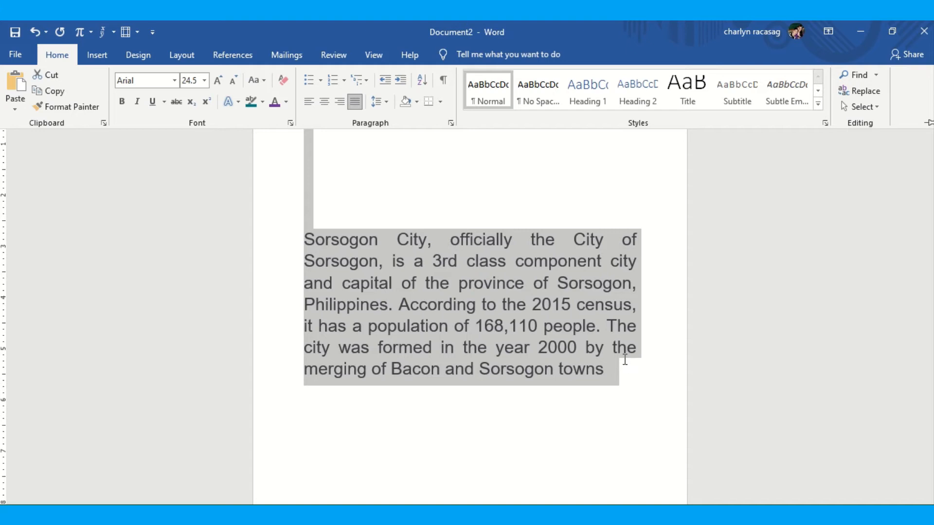
key(ctrl+z)
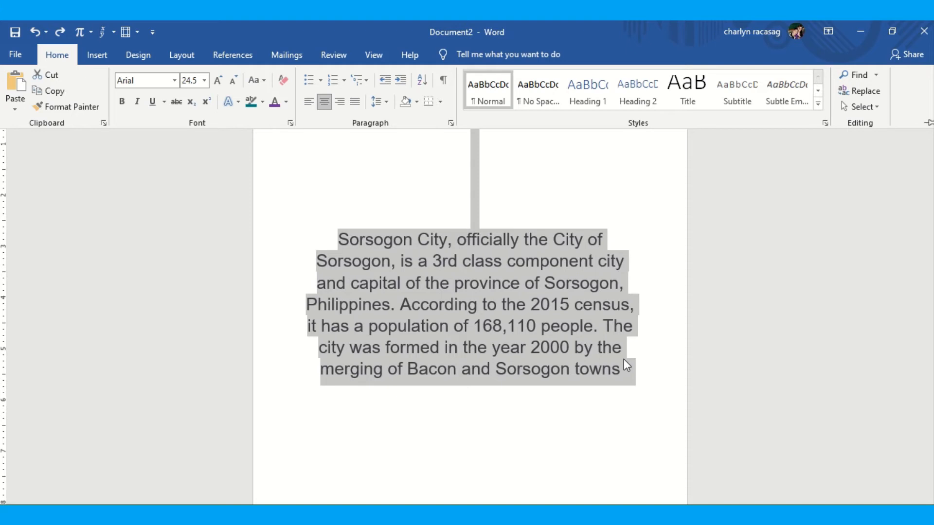
key(ctrl+y)
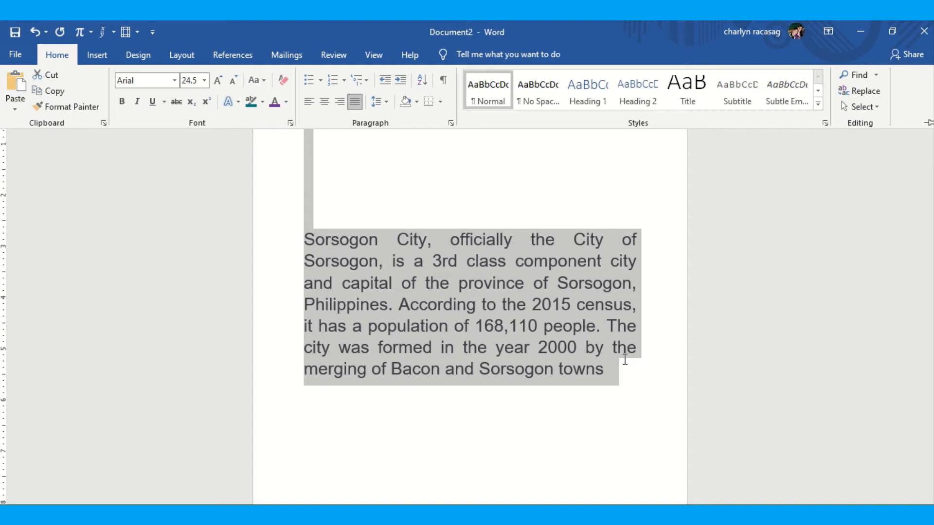
Step: Align the selected text left, centered and right in turn, and finish with justified alignment
key(ctrl+l)
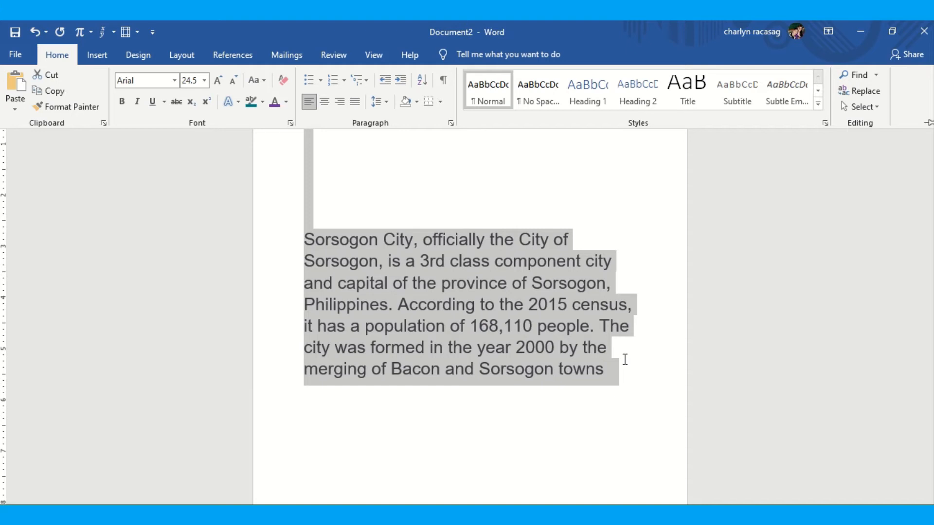
key(ctrl+e)
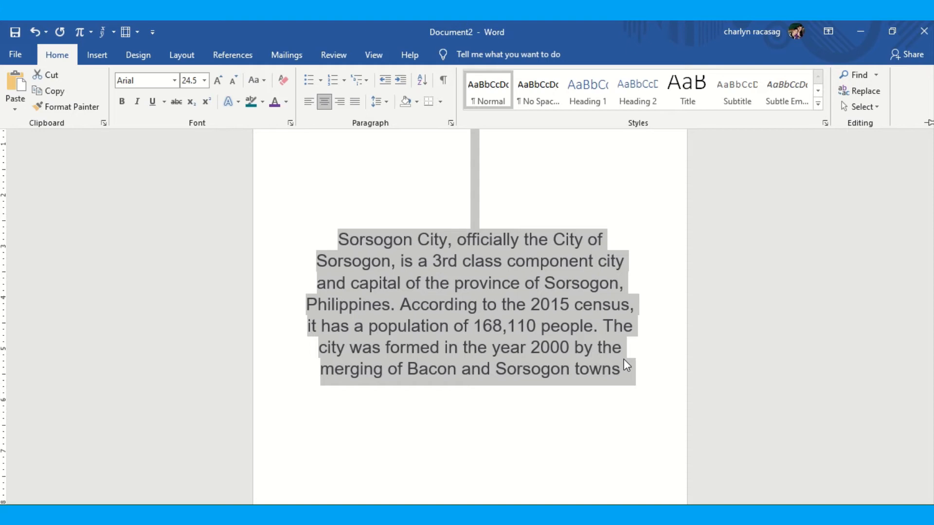
key(ctrl+r)
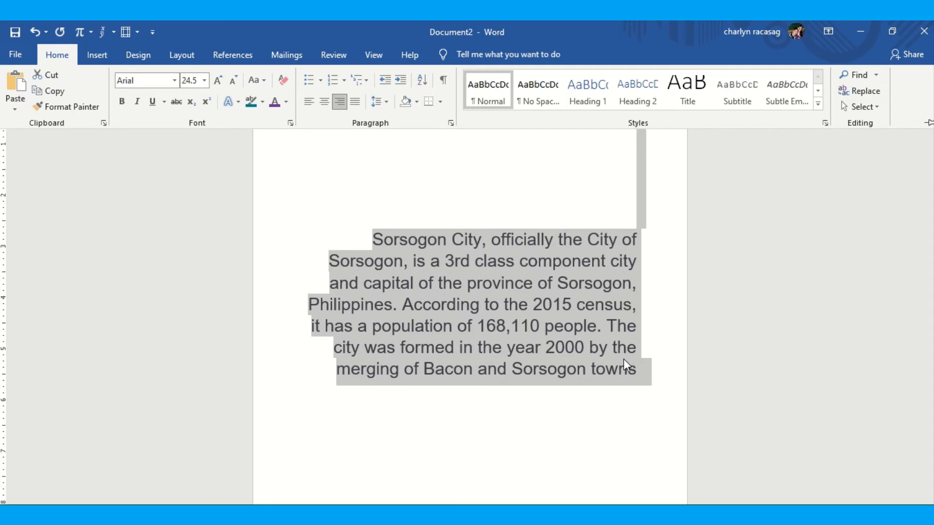
key(ctrl+j)
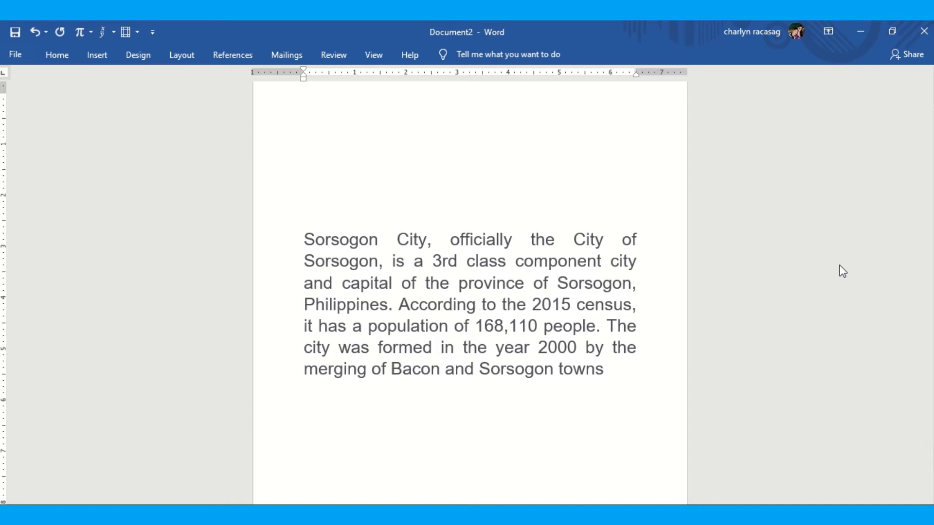
Step: Select the Sorsogon City paragraph and set its line spacing to 1.5 lines in the paragraph settings
drag(619, 373, 331, 232)
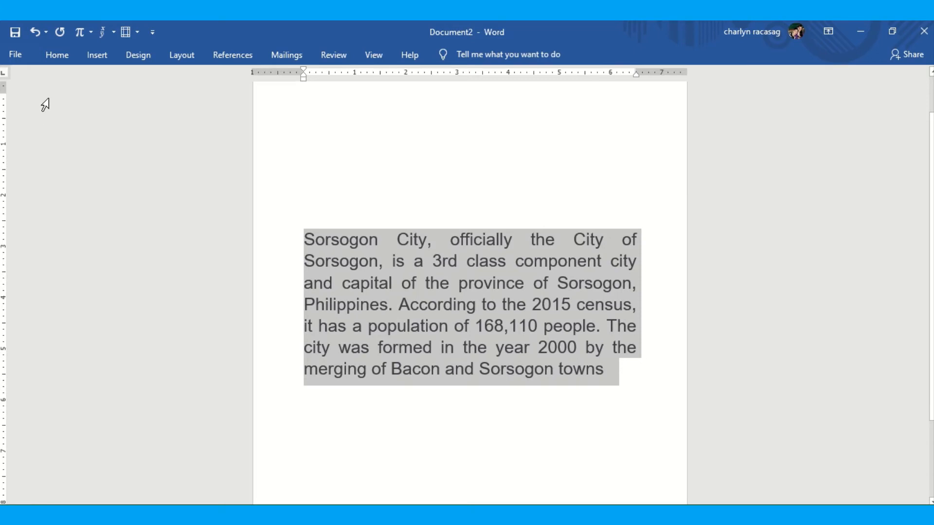
click(55, 57)
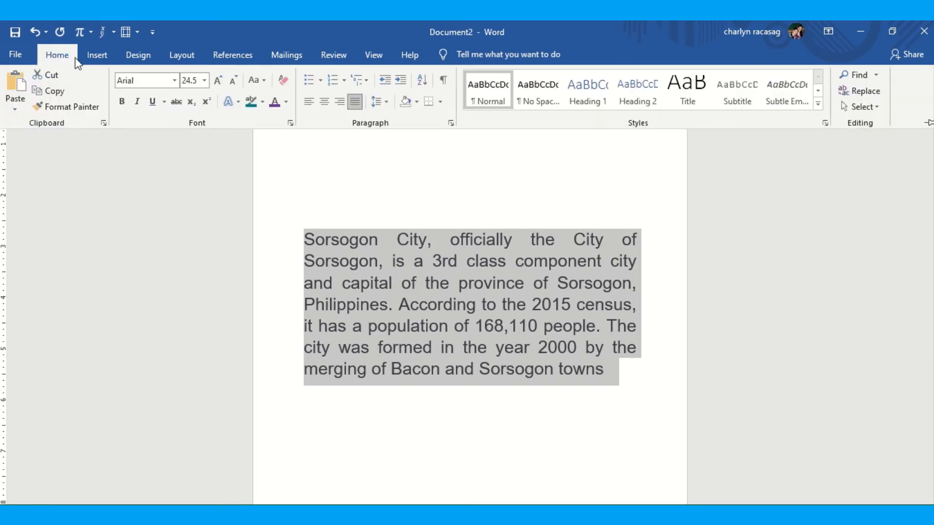
click(387, 108)
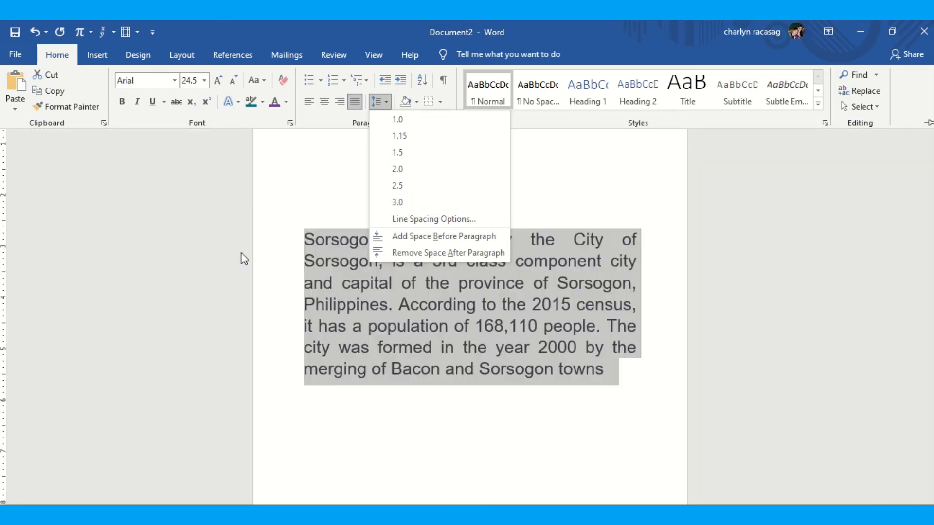
click(357, 290)
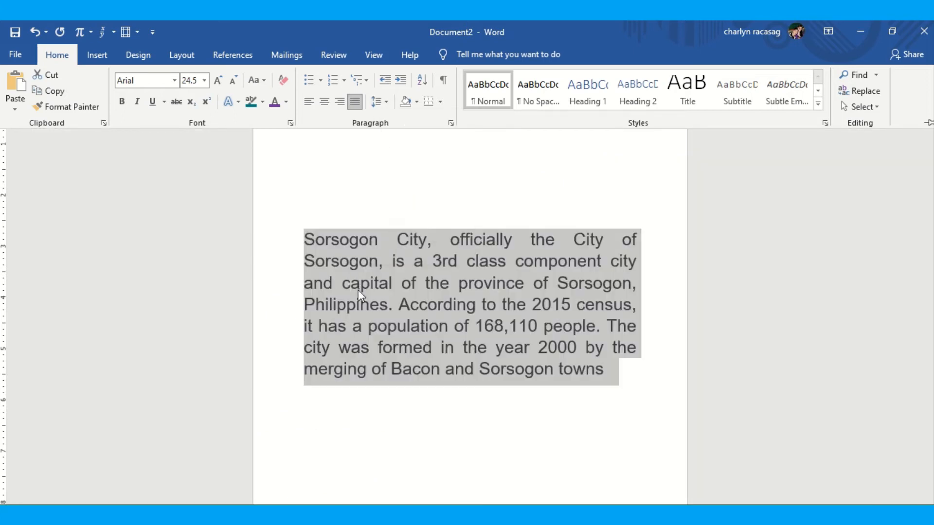
key(ctrl+F1)
right_click(358, 290)
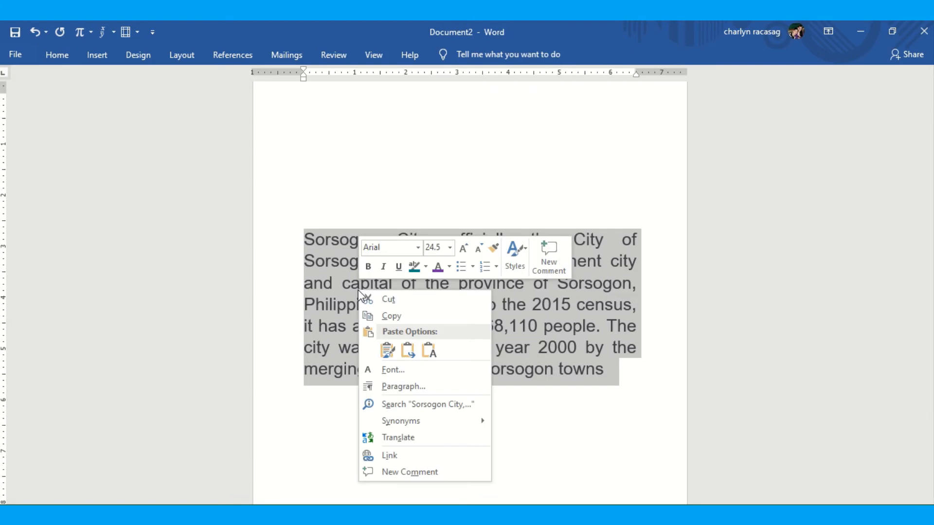
click(394, 387)
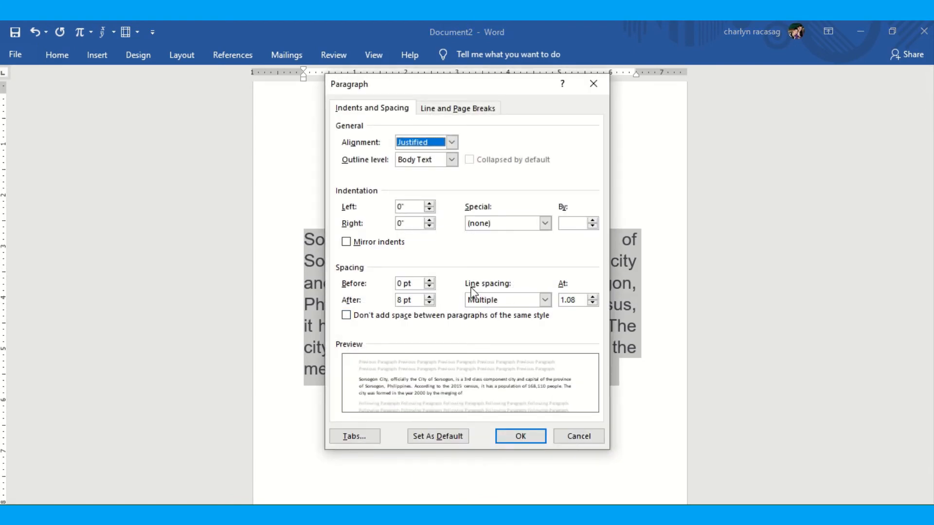
click(545, 300)
click(496, 322)
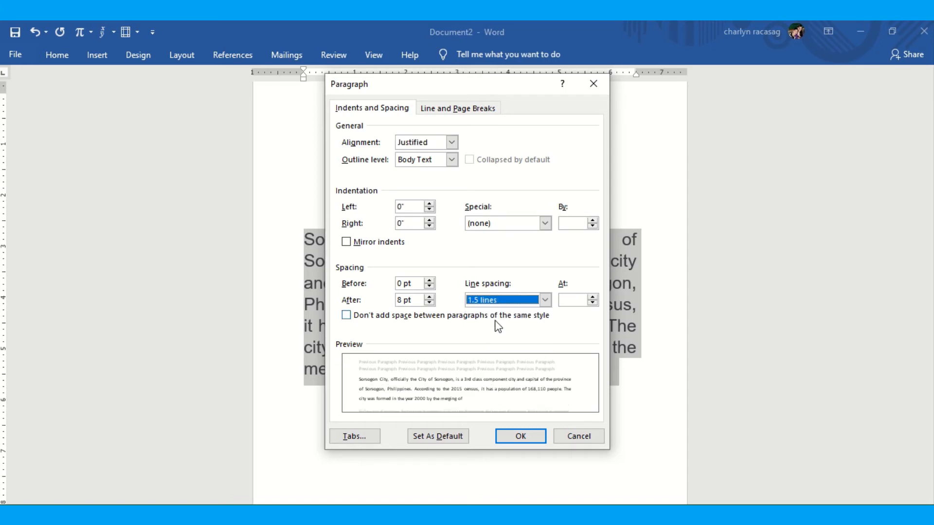
click(509, 434)
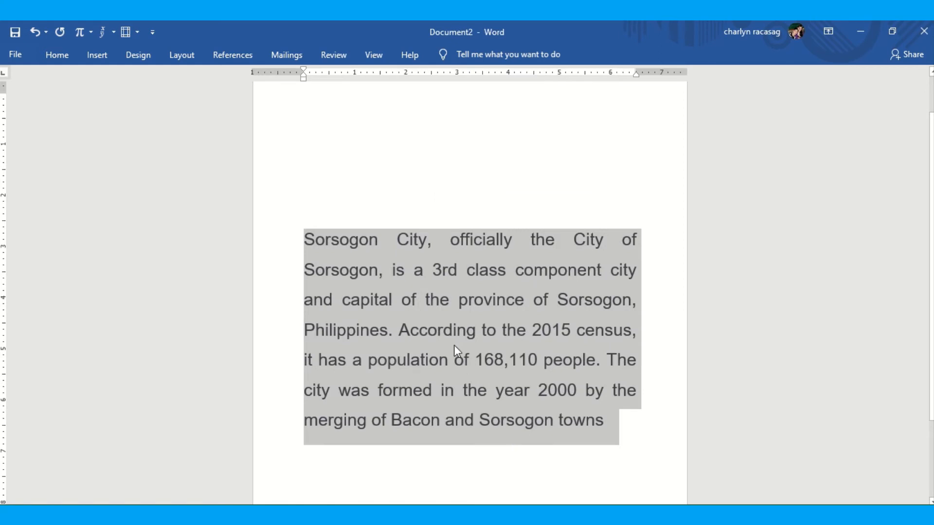
Step: Set the Sorsogon City paragraph's line spacing to Double in the paragraph settings
right_click(455, 348)
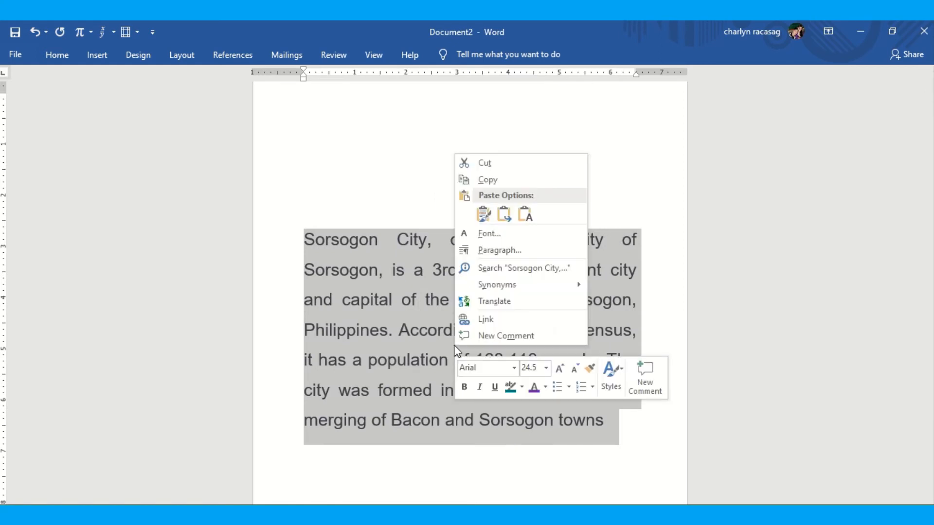
click(516, 253)
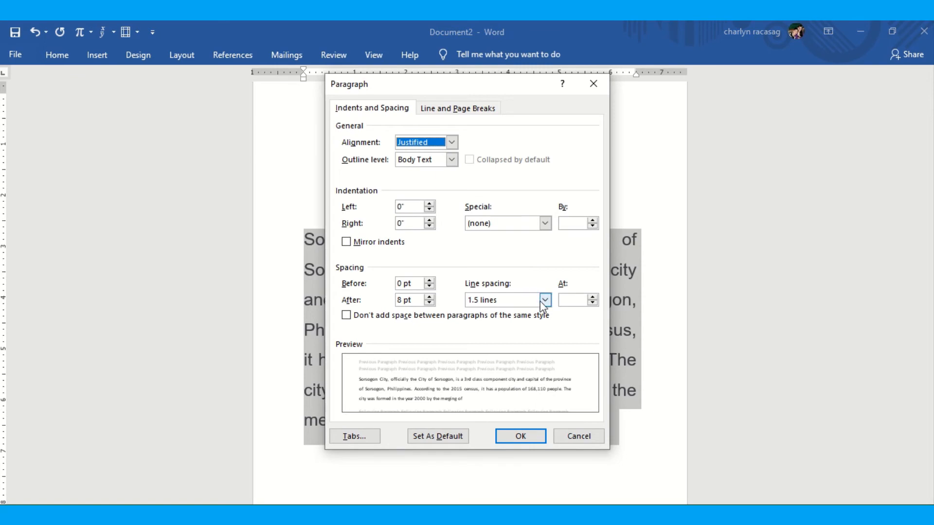
click(542, 300)
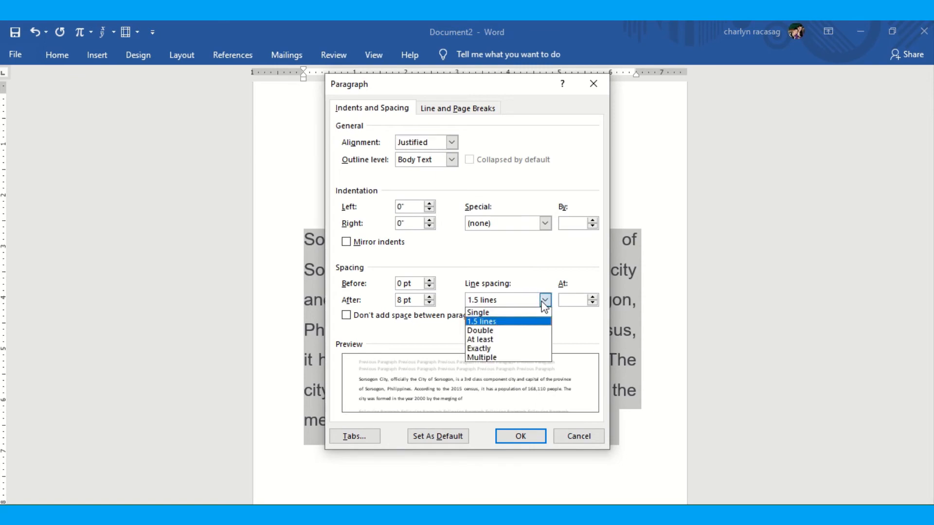
click(494, 330)
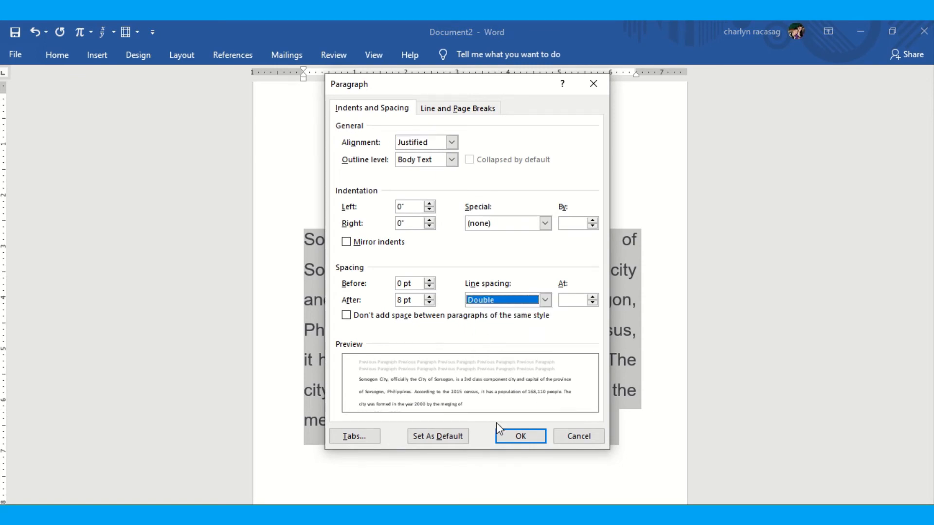
click(515, 438)
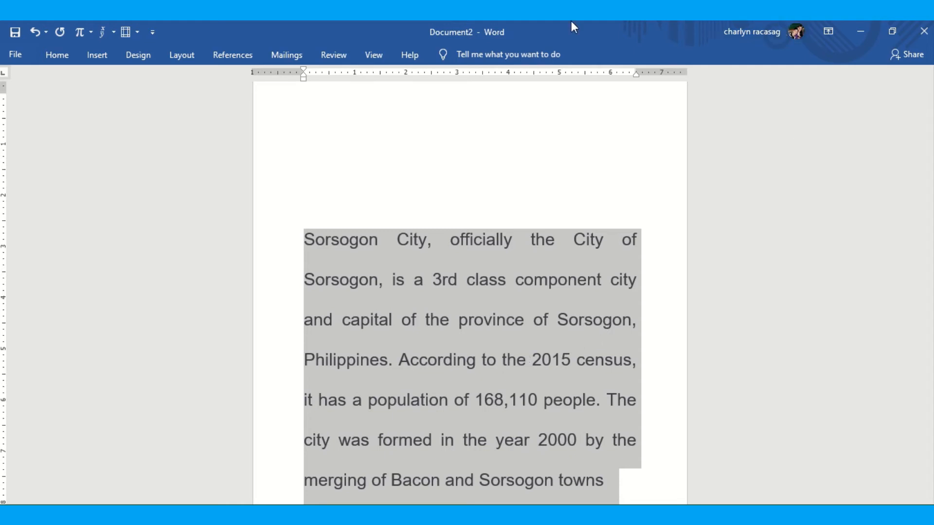
mouse_move(431, 29)
click(420, 47)
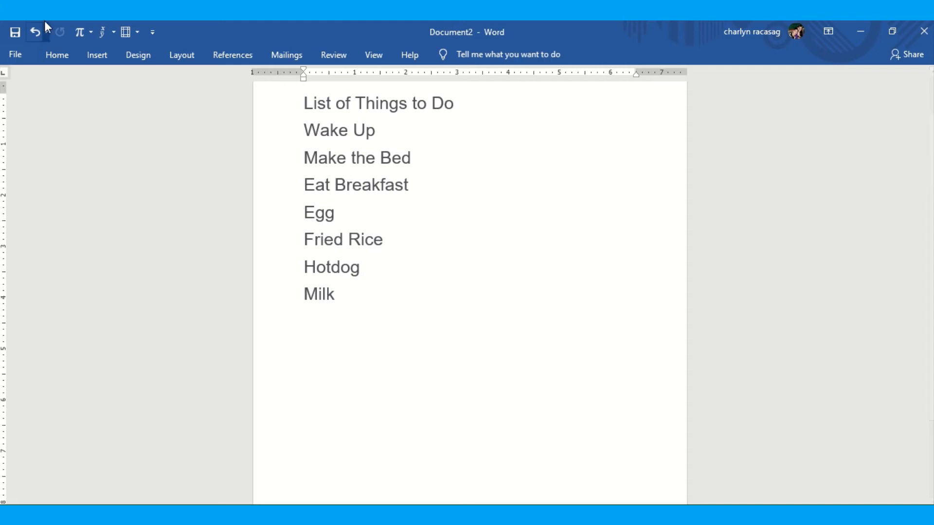
click(56, 53)
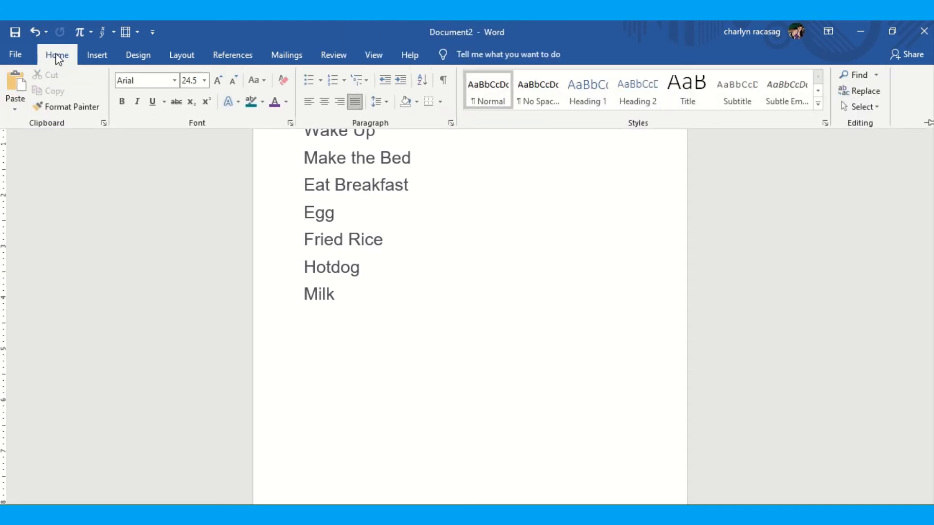
click(319, 83)
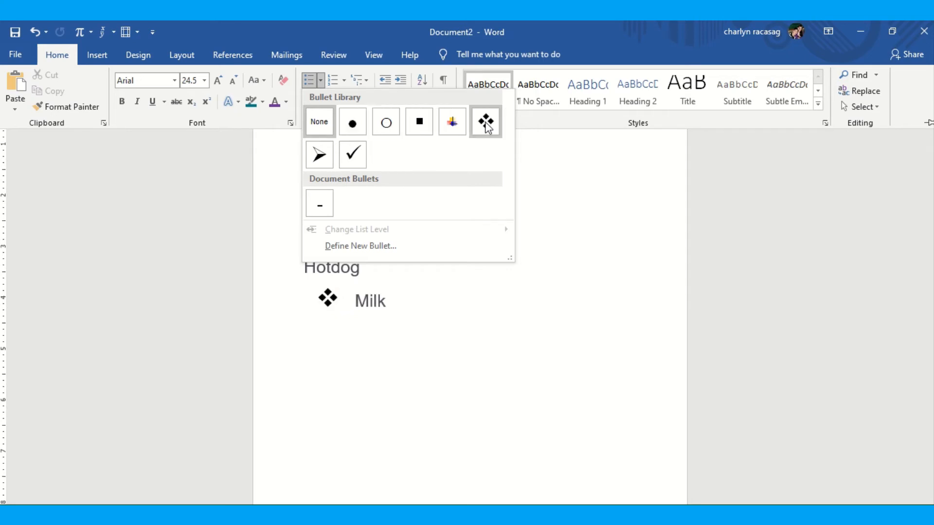
click(420, 324)
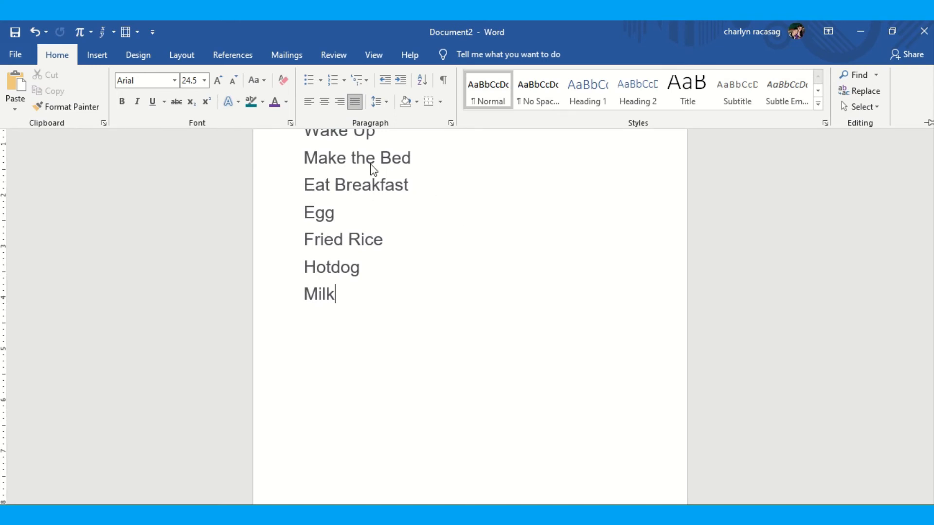
key(ctrl+F1)
Step: Insert four blank lines above the "List of Things to Do" line
click(301, 103)
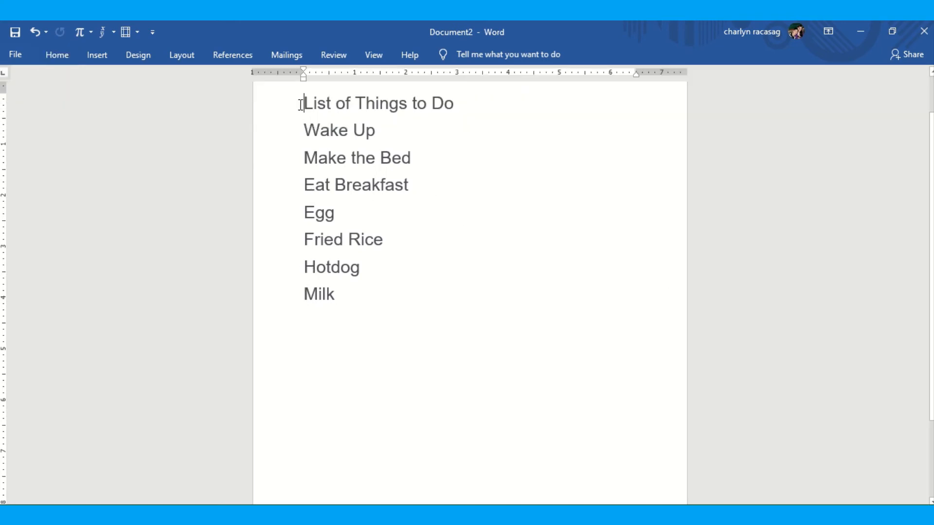
key(Return)
key(Return)
key(Return)
key(Return)
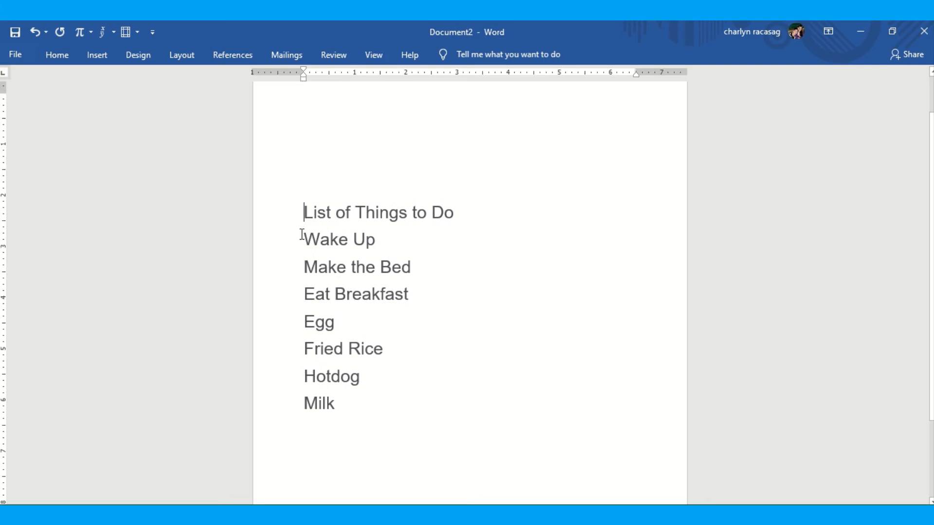
Step: Apply the solid round bullet to the "List of Things to Do" line
click(60, 54)
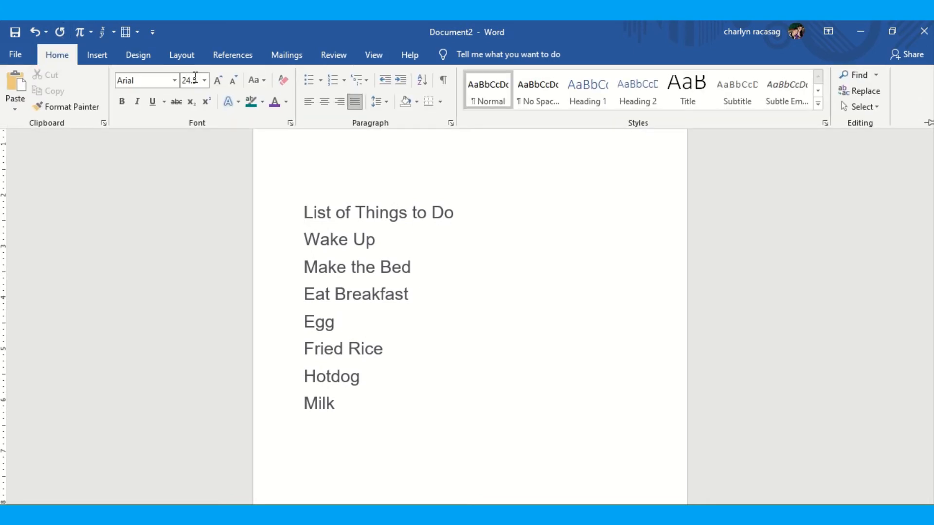
click(321, 83)
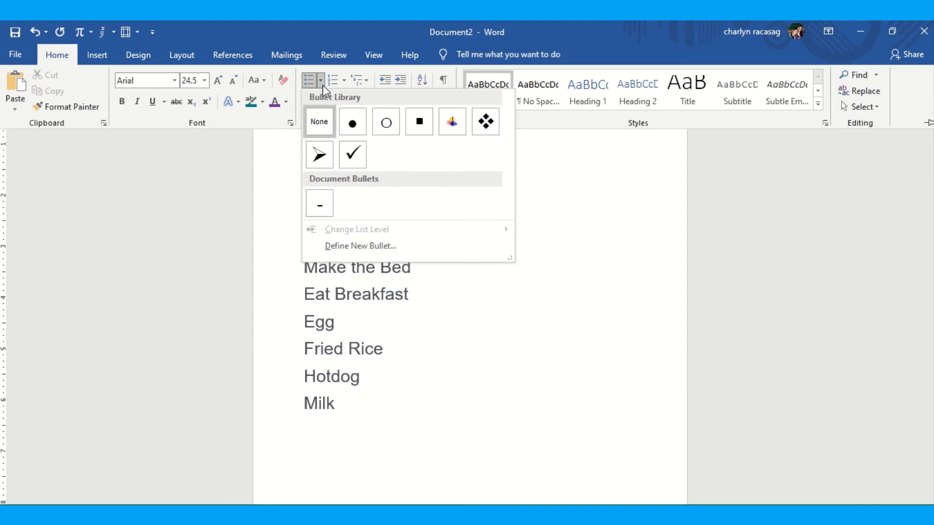
click(353, 125)
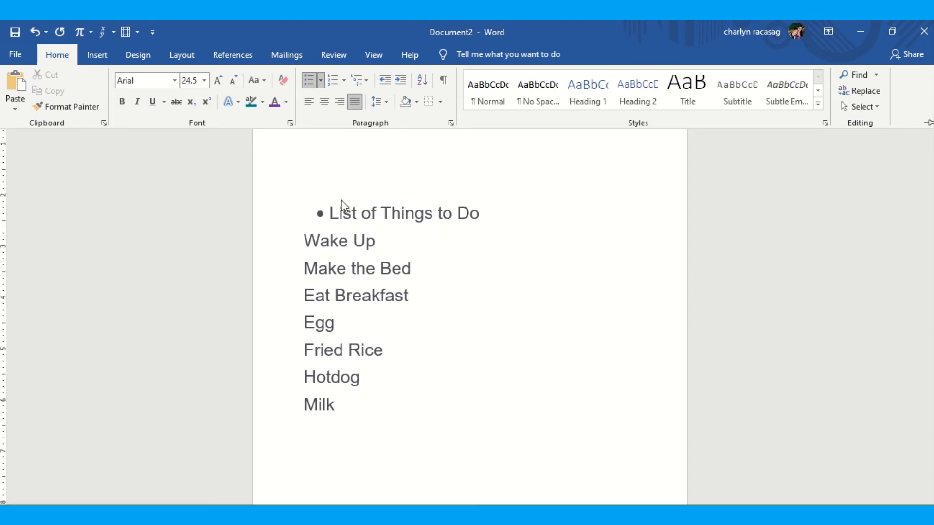
key(ctrl+F1)
Step: Apply the arrowhead bullet from the bullet library to the "Wake Up" line
click(305, 240)
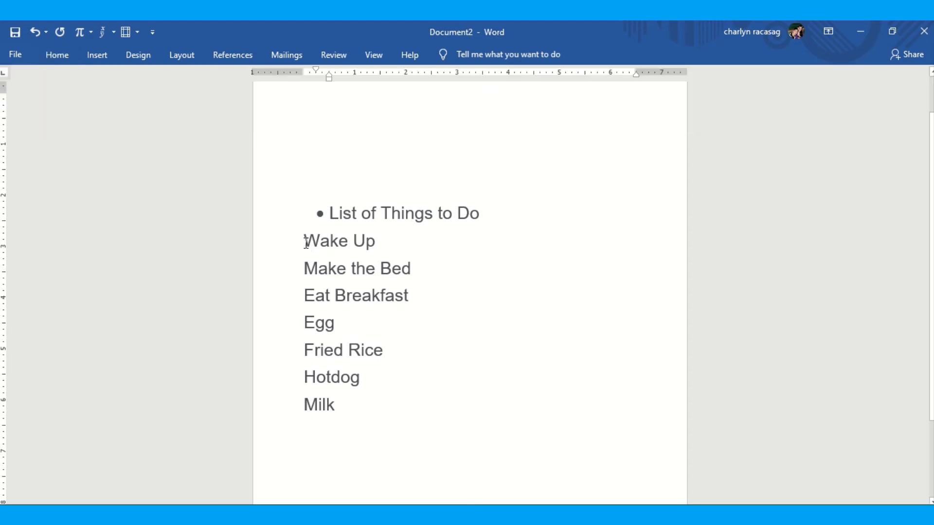
right_click(305, 242)
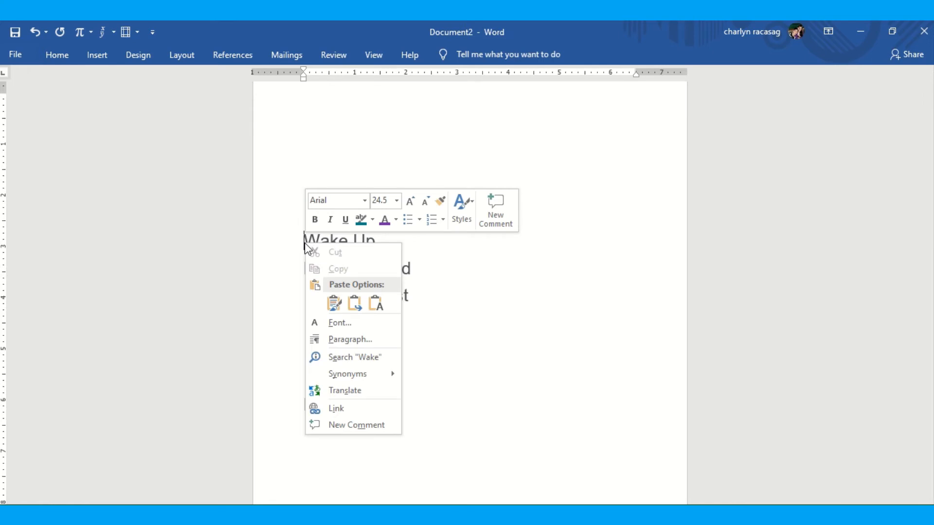
click(419, 220)
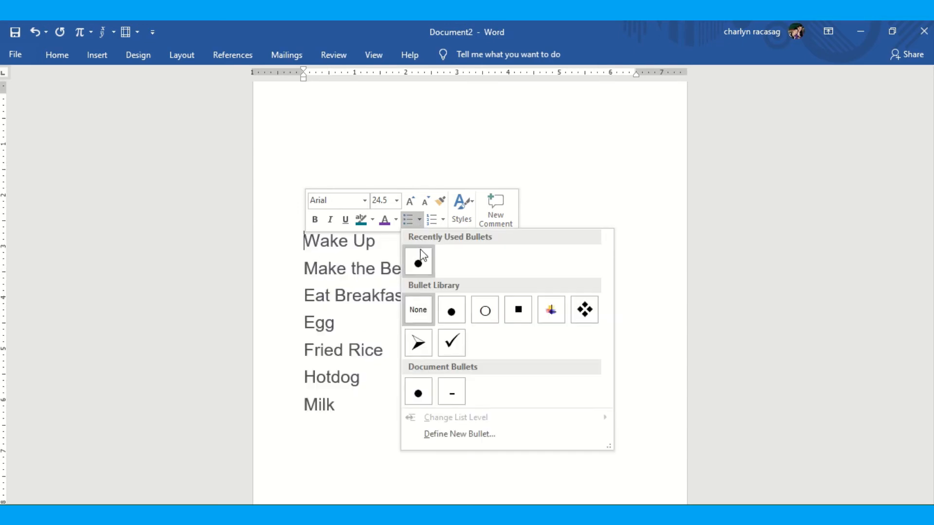
click(424, 342)
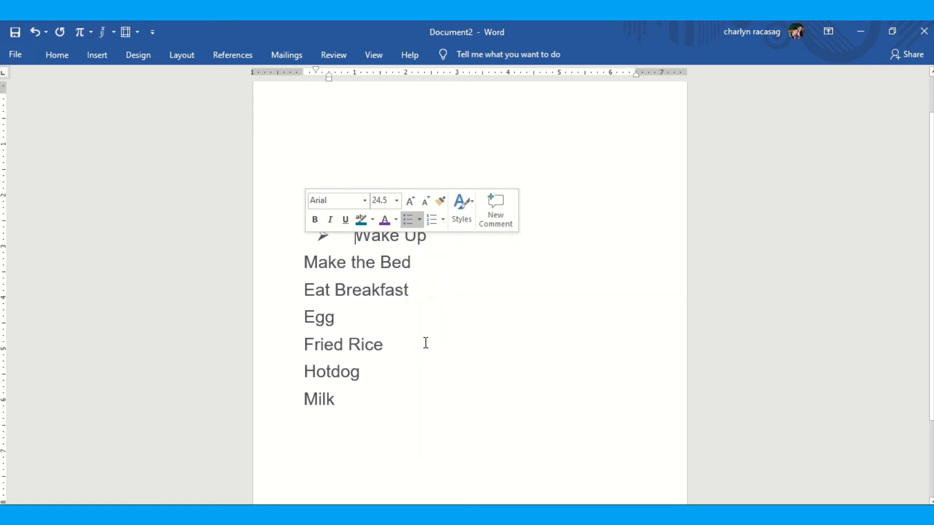
click(536, 261)
Step: Apply the arrowhead bullet to the "Make the Bed" and "Eat Breakfast" lines
click(300, 263)
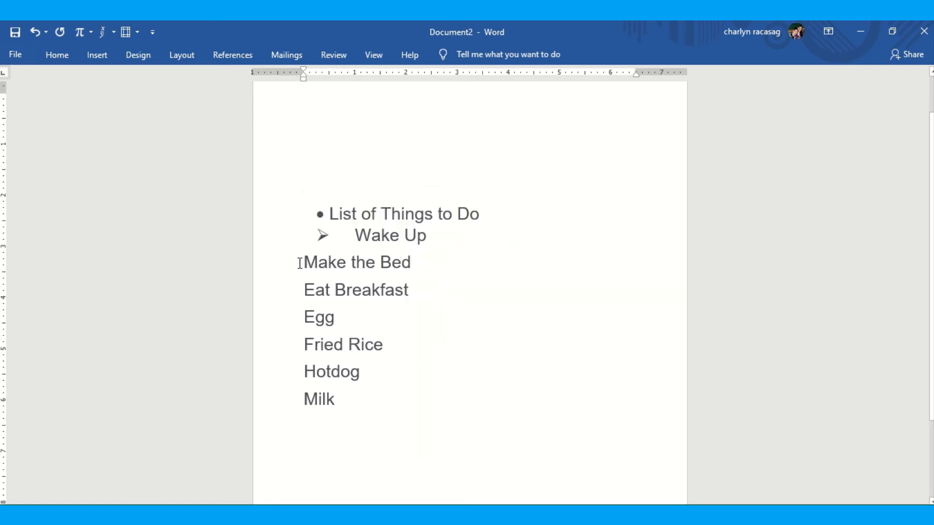
right_click(299, 263)
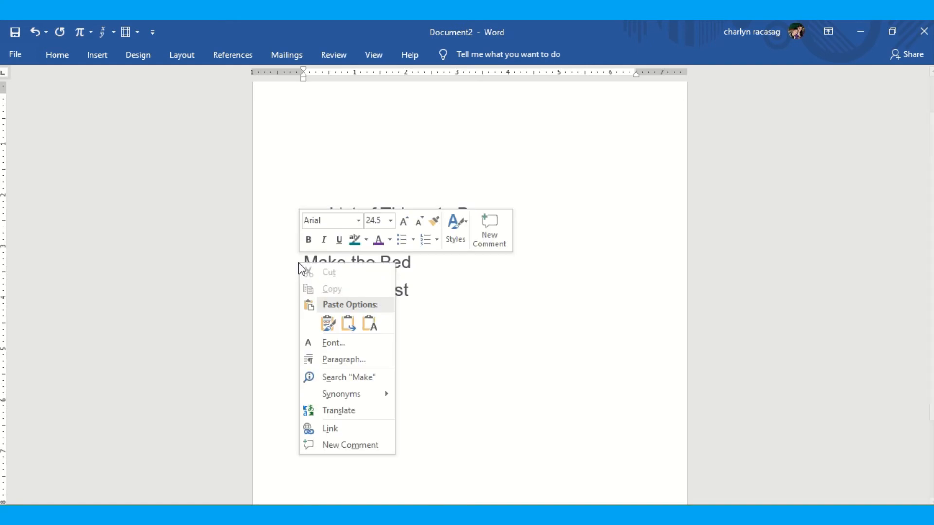
click(413, 240)
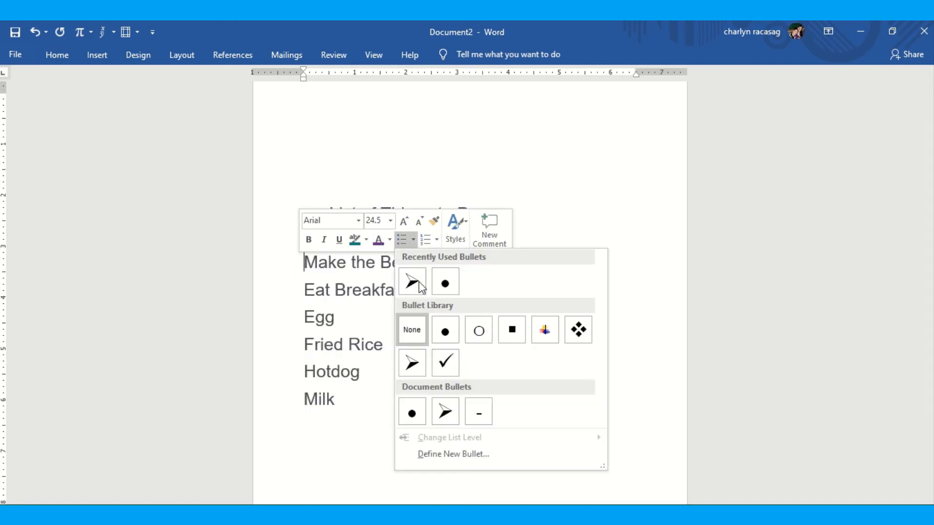
click(411, 282)
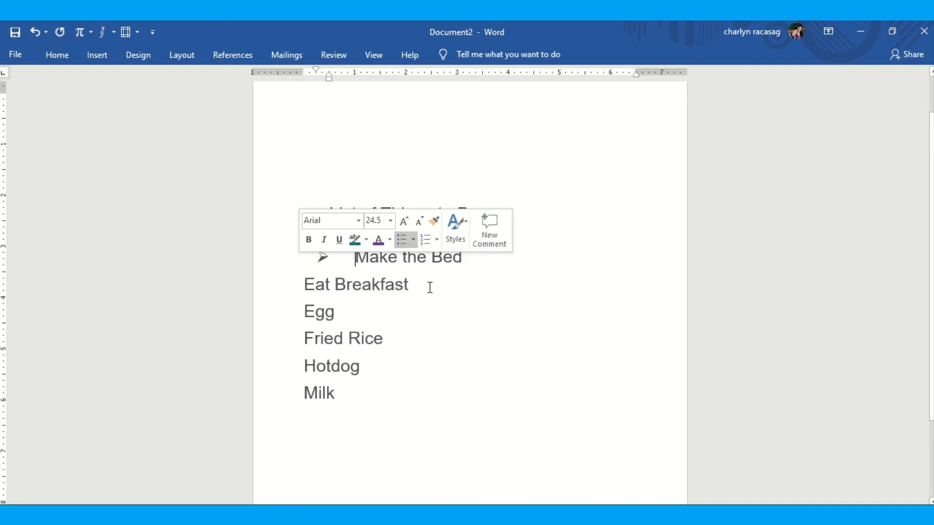
click(302, 284)
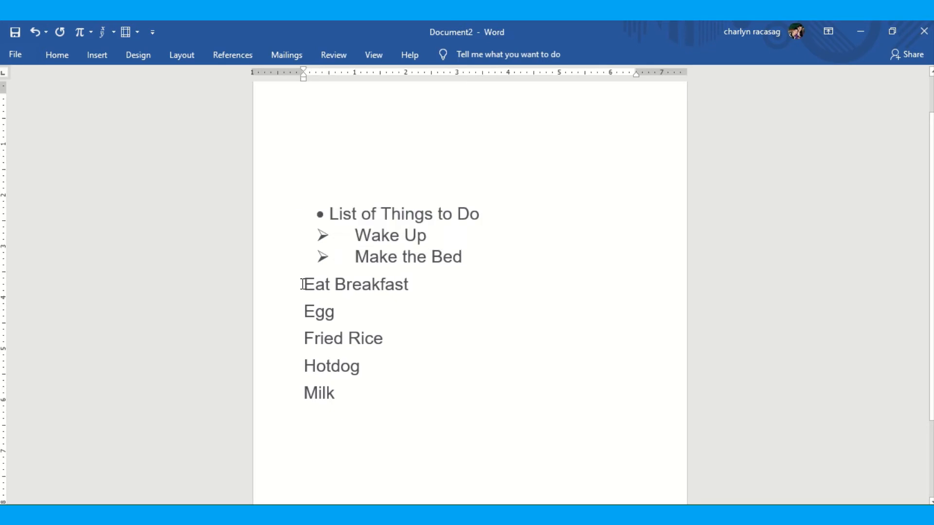
right_click(302, 284)
click(416, 264)
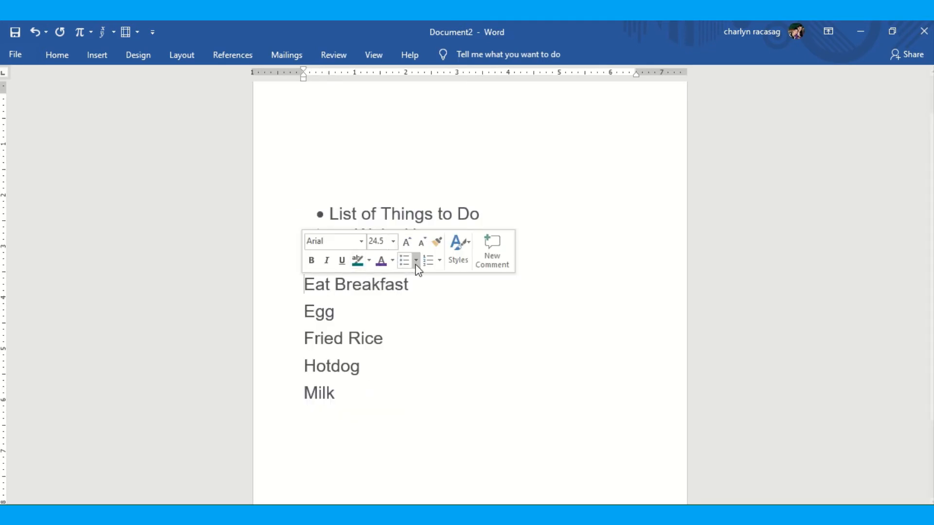
click(414, 304)
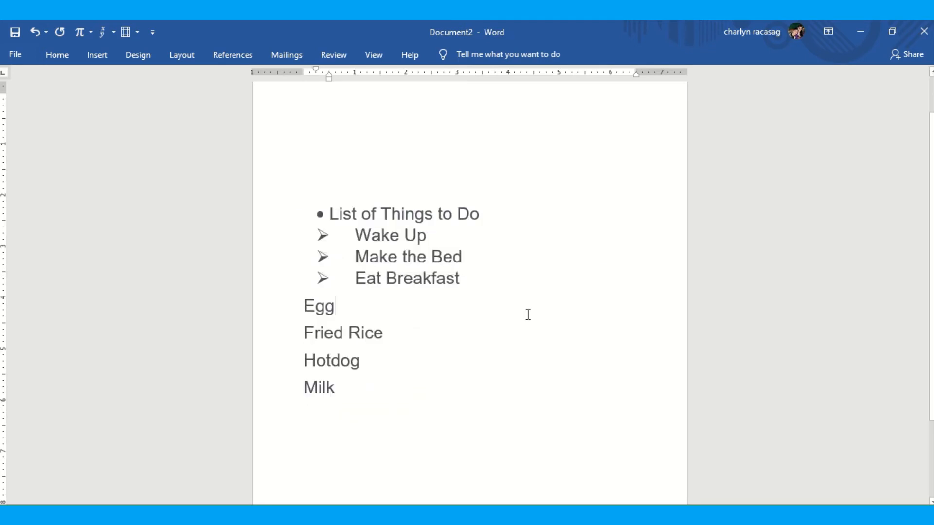
click(527, 315)
click(48, 60)
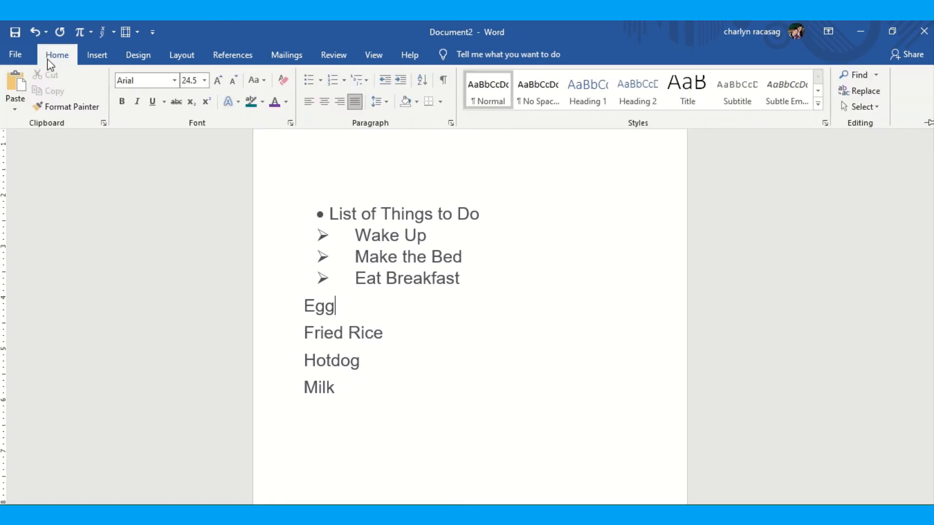
click(344, 81)
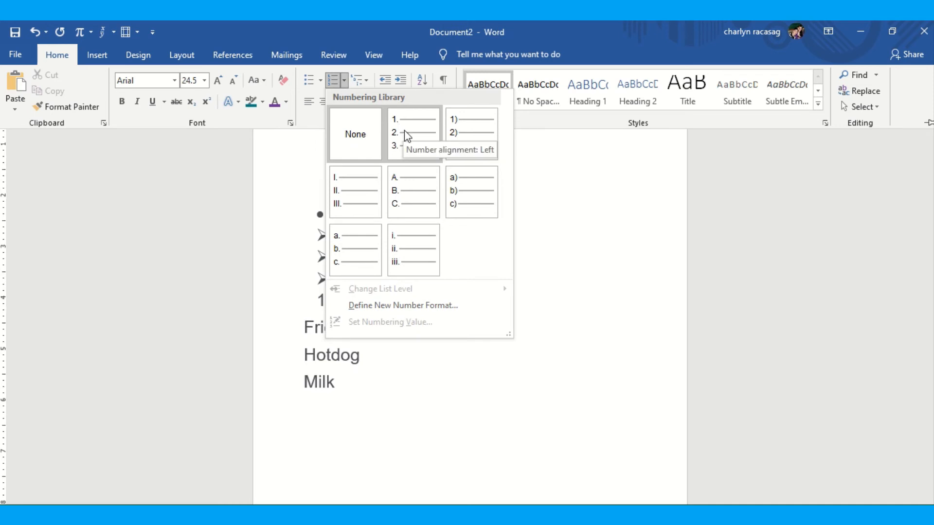
click(276, 277)
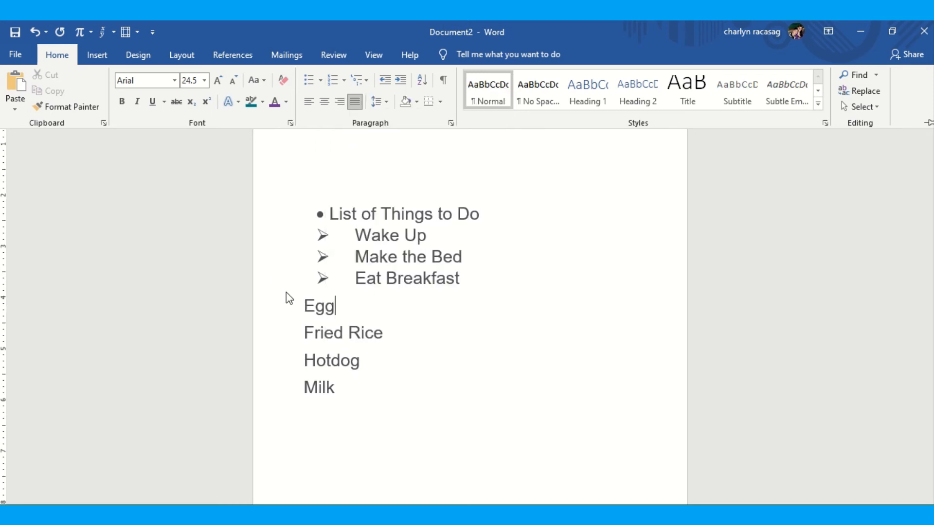
Step: Number the "Egg" line in the 1. 2. 3. format and indent it as a sub-item under "Eat Breakfast"
click(304, 307)
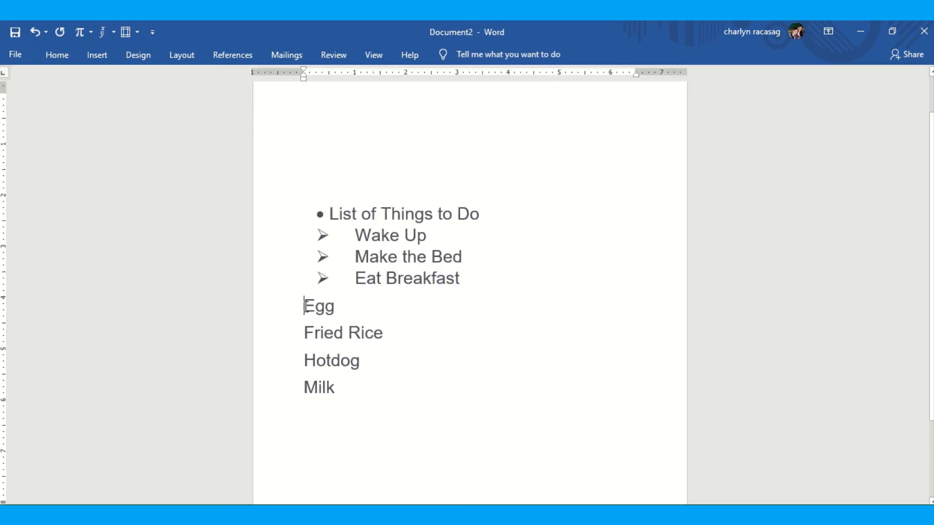
double_click(304, 307)
click(304, 307)
click(55, 58)
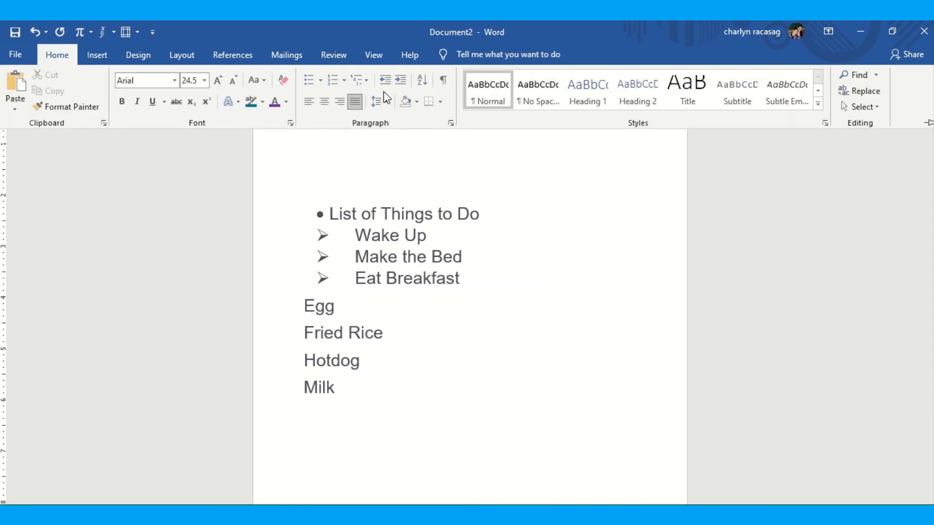
click(344, 80)
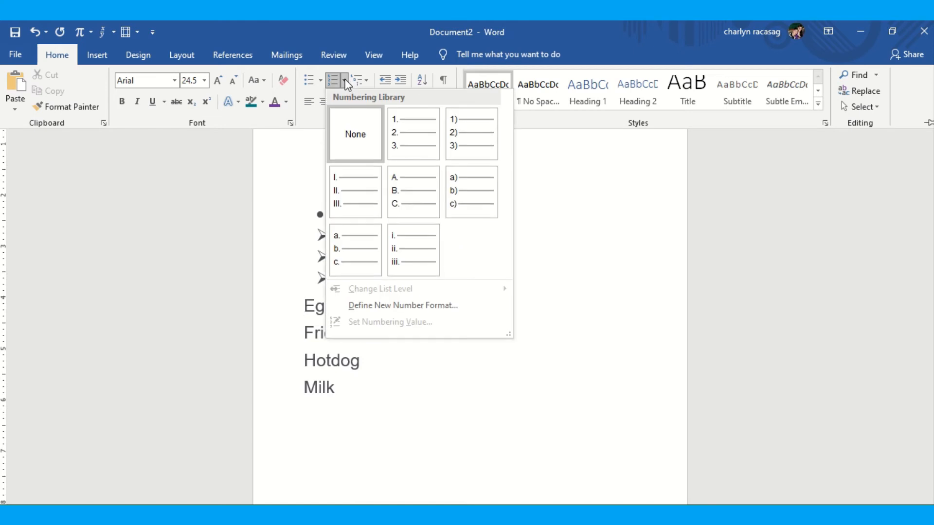
click(402, 137)
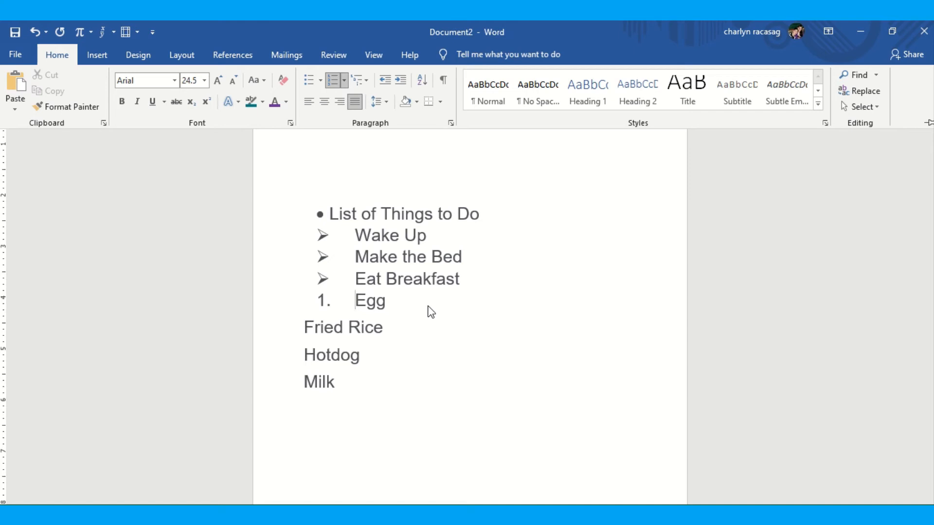
key(ctrl+F1)
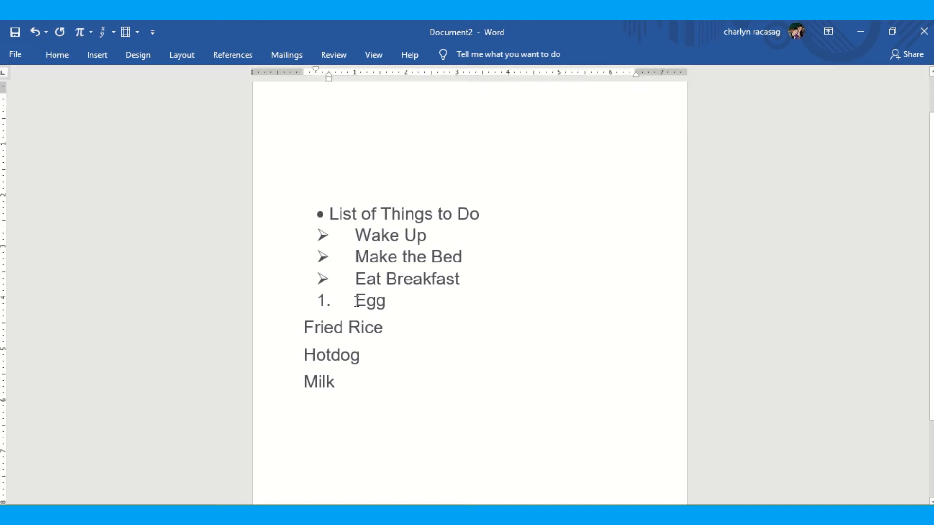
key(Tab)
key(Tab)
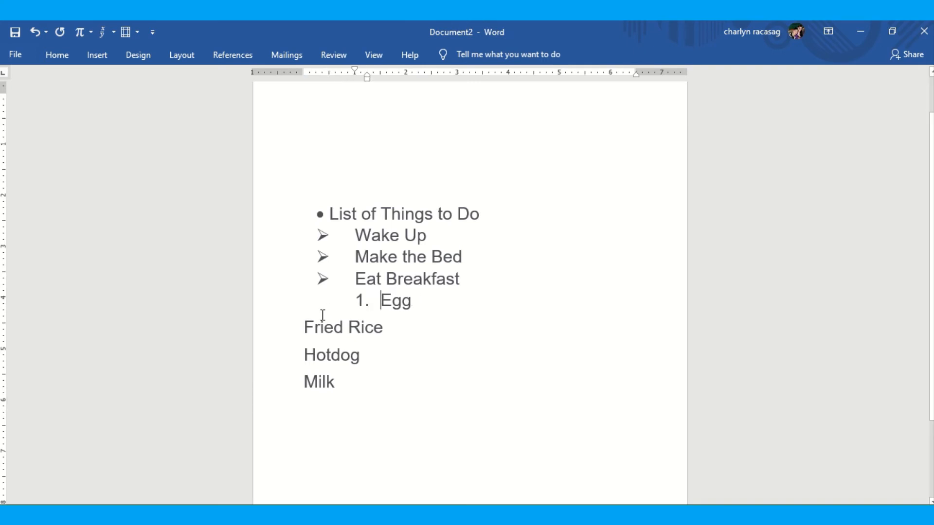
Step: Number the "Fried Rice" line as item 2 and the "Hotdog" line as item 3 of the breakfast sub-list
click(304, 325)
text(2.n)
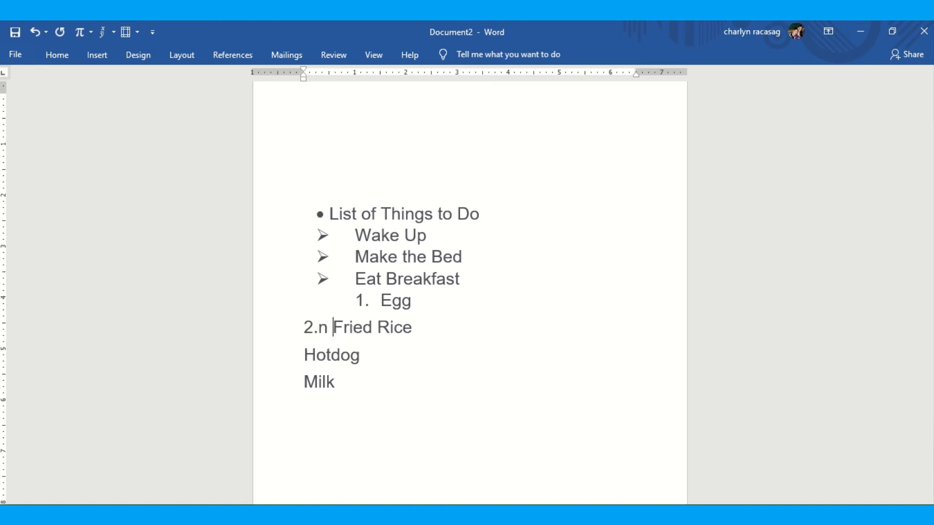
key(BackSpace)
key(BackSpace)
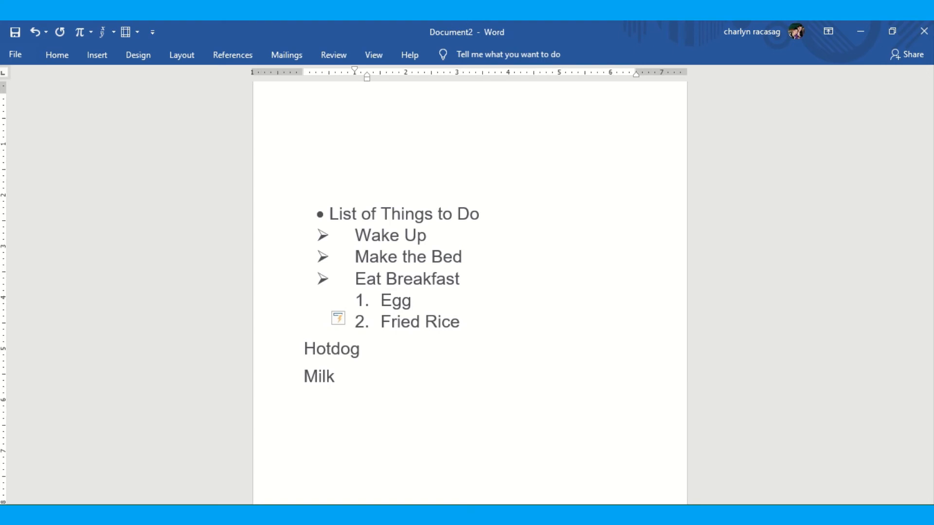
click(305, 348)
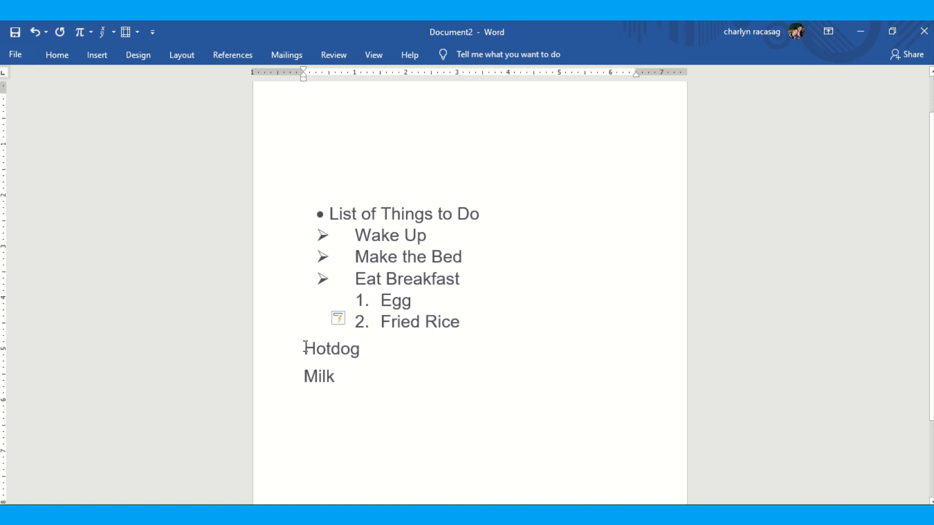
text(3.)
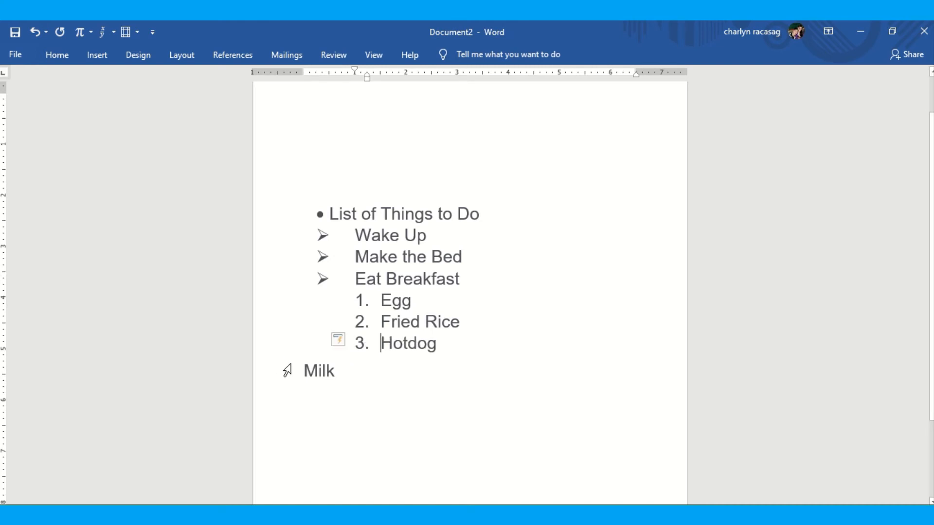
Step: Number the "Milk" line as item 4 of the breakfast sub-list using the recently used 1. 2. 3. format
click(304, 370)
right_click(304, 371)
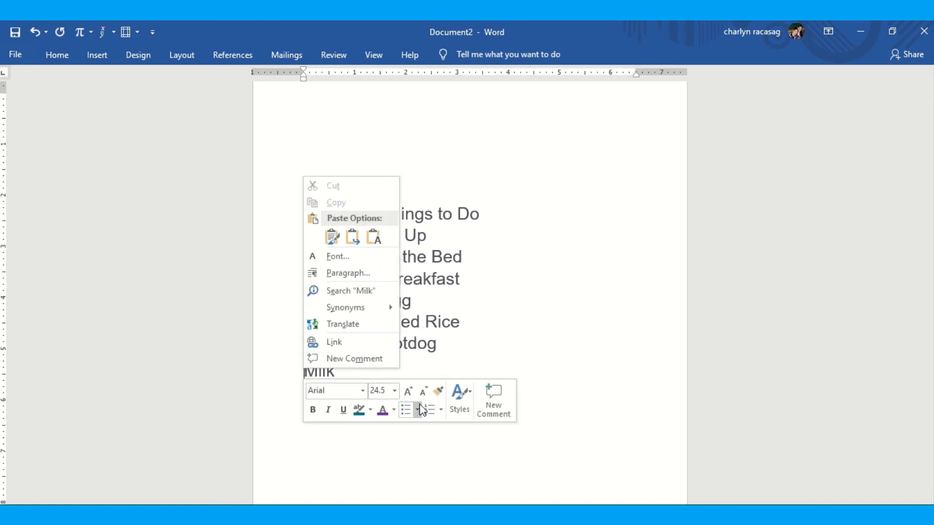
click(442, 409)
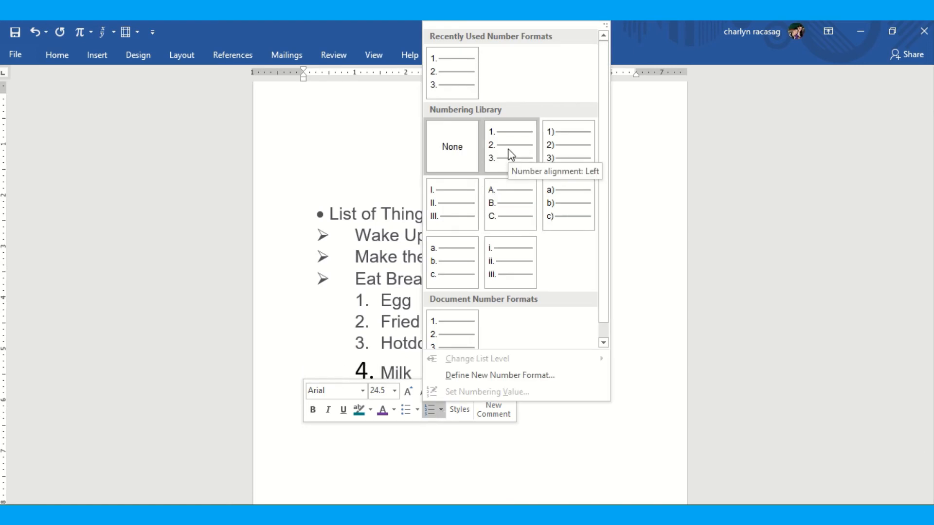
click(452, 83)
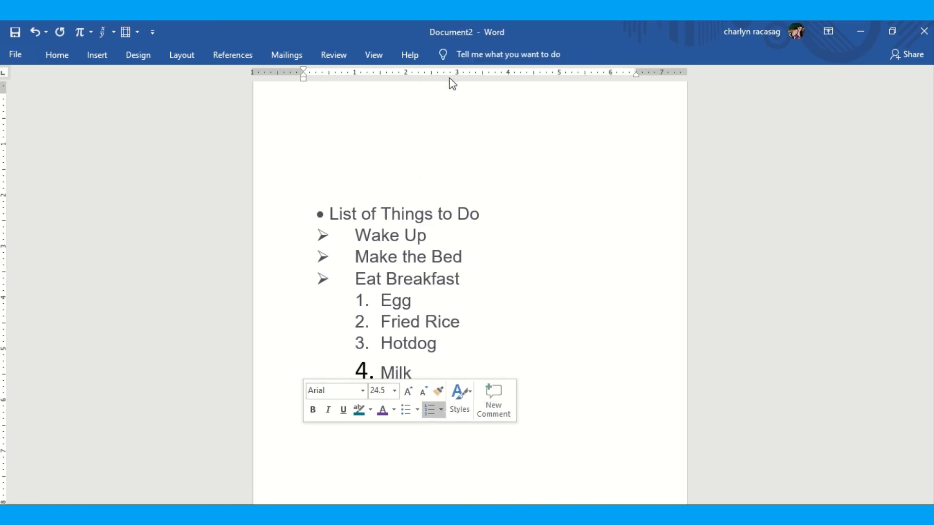
Step: Remove the number from the "Milk" line and re-enter it as "4." in the breakfast sub-list
click(465, 355)
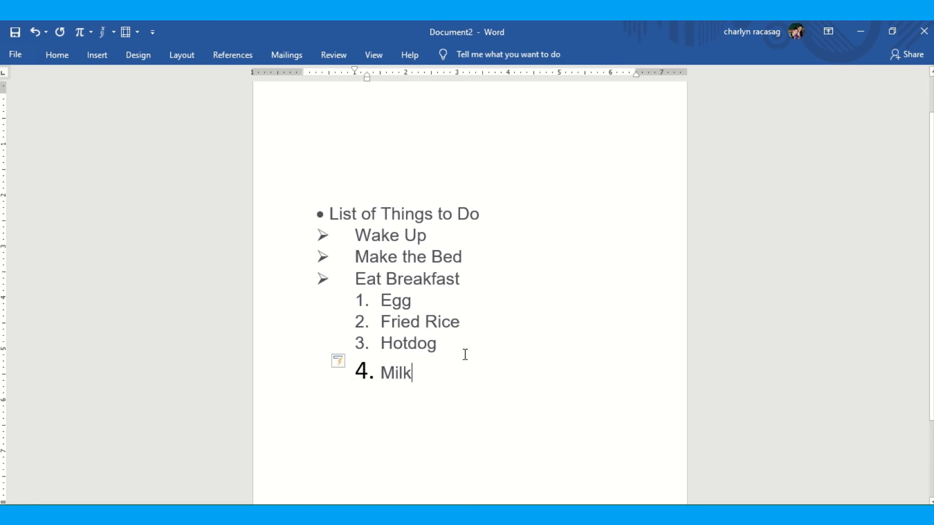
click(377, 375)
key(BackSpace)
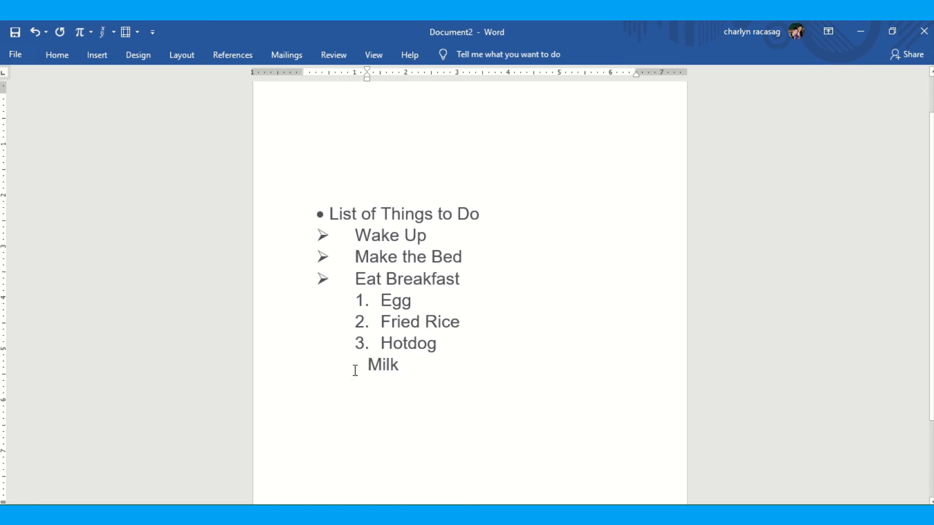
text(4.)
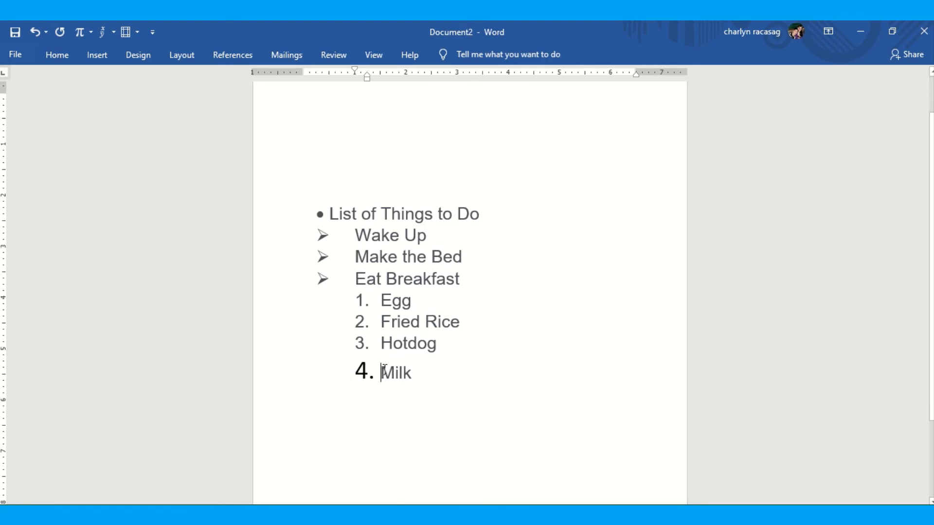
Step: Set the font size of the list number in front of "Milk" to 24
drag(421, 370, 344, 373)
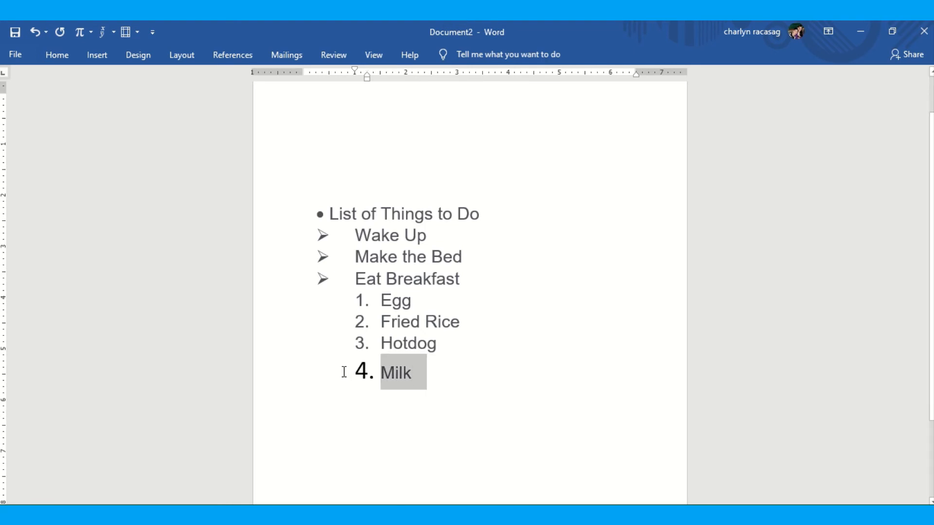
click(371, 372)
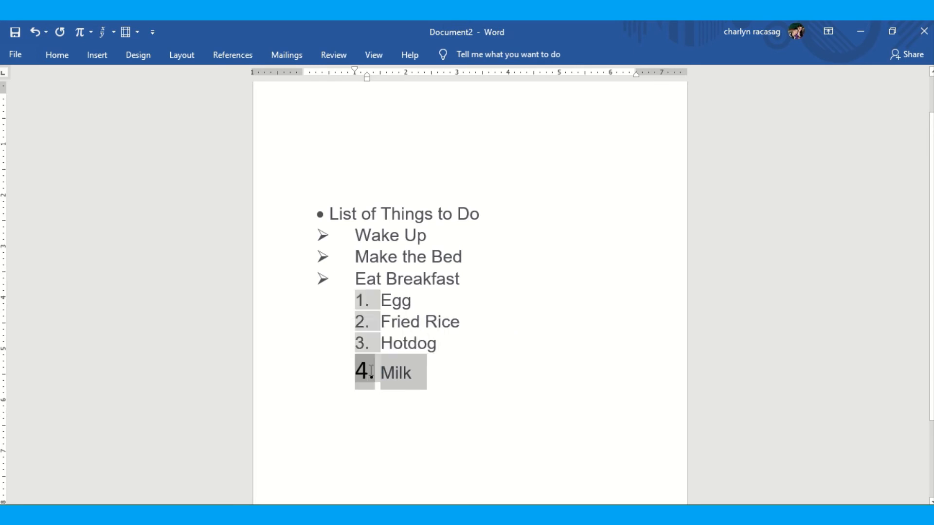
right_click(371, 372)
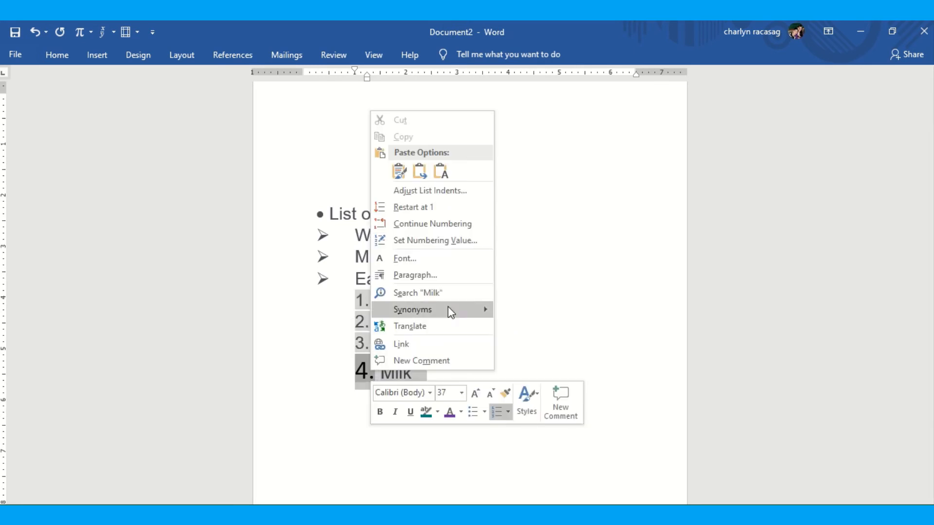
click(460, 393)
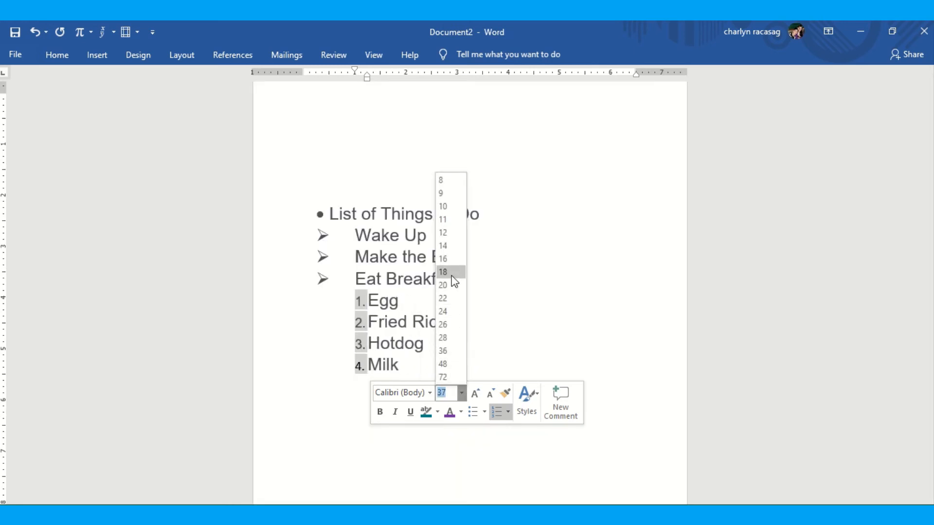
click(450, 313)
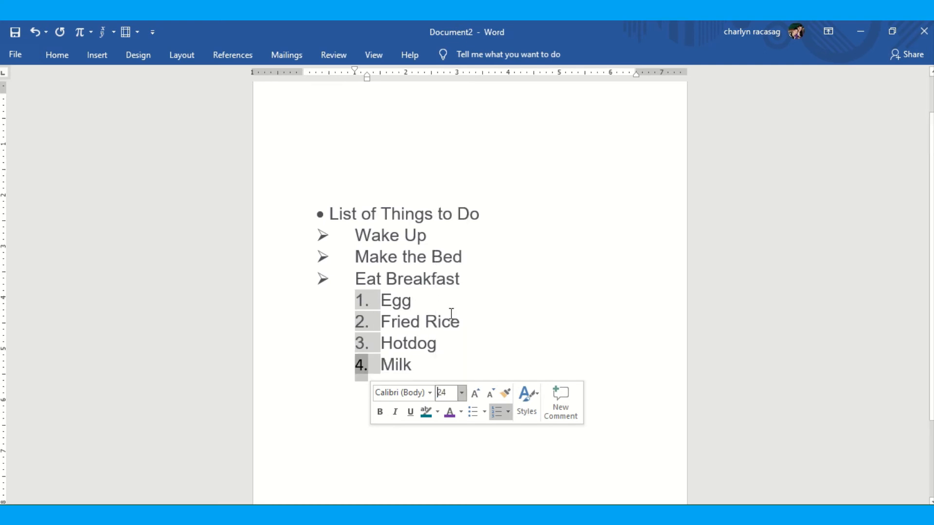
click(490, 356)
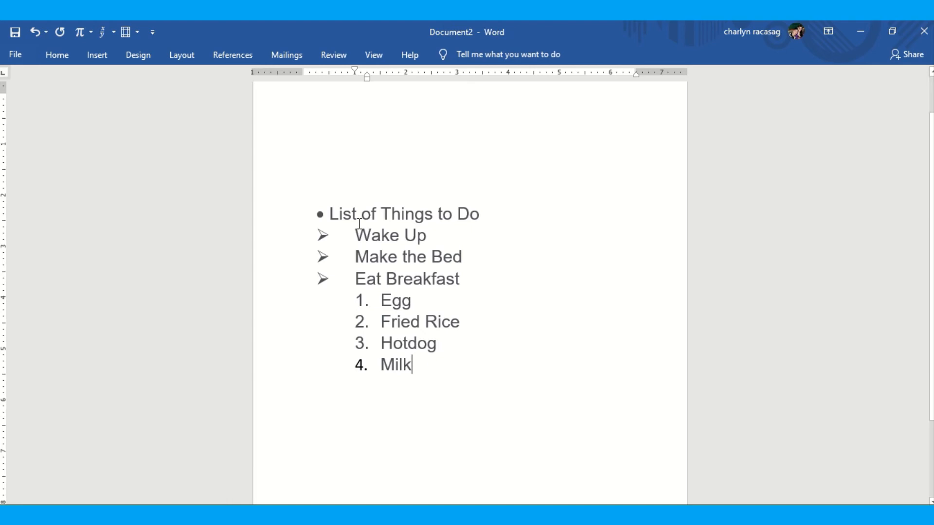
mouse_move(453, 34)
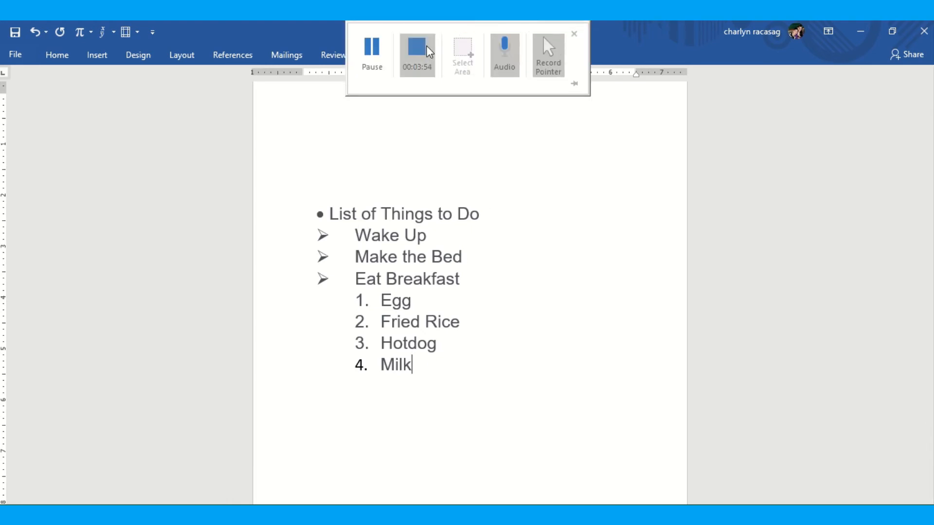
click(417, 49)
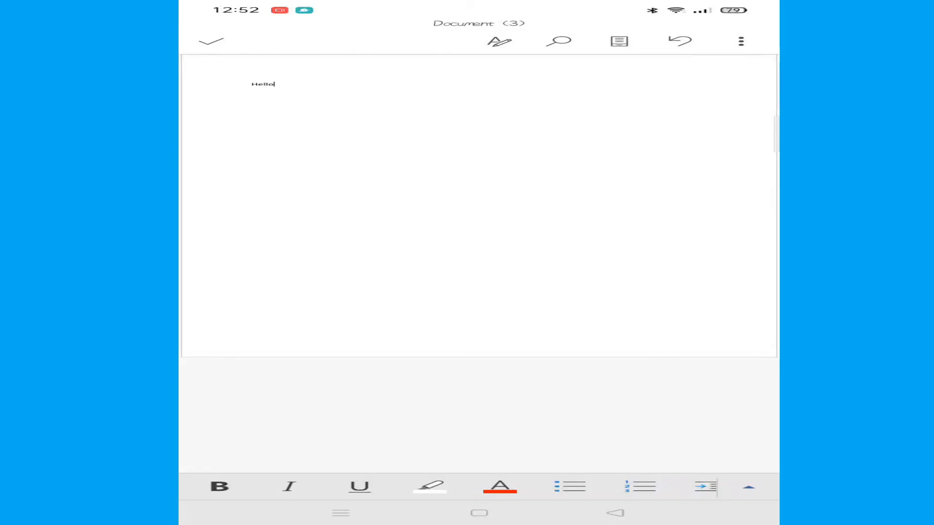
Step: In the Word mobile app, select the word "Hello" and change its font to Comic Sans MS
click(639, 283)
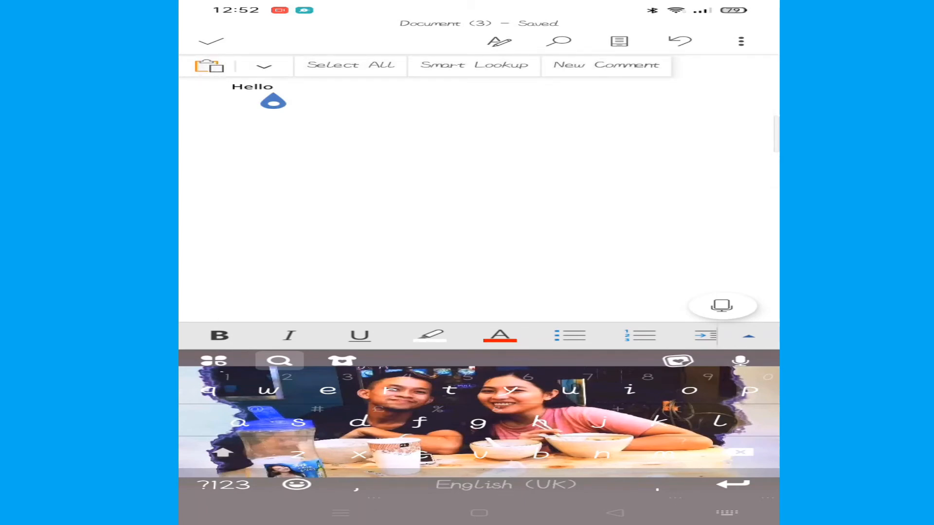
click(243, 90)
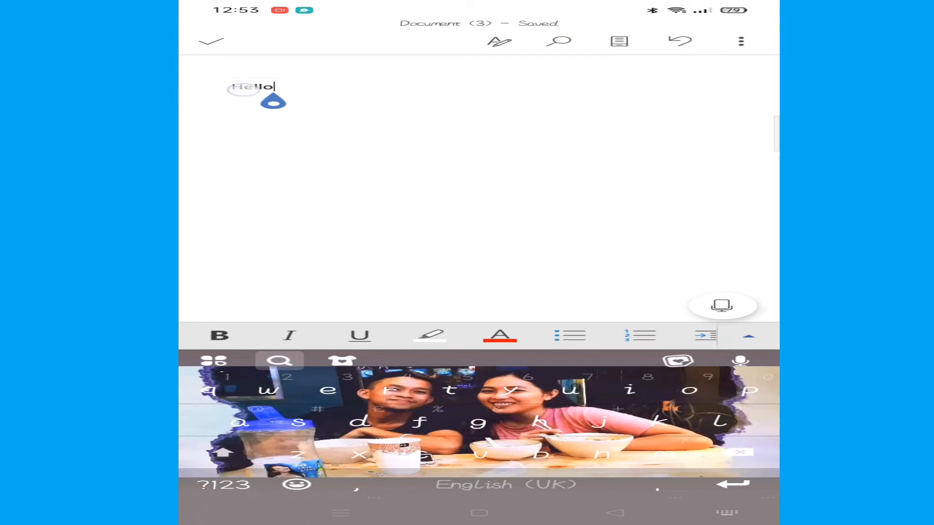
double_click(244, 90)
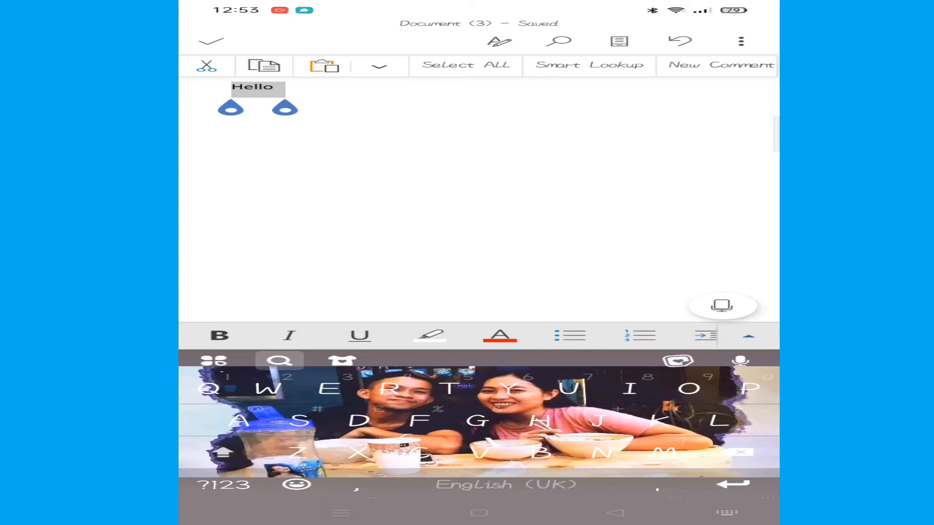
click(749, 336)
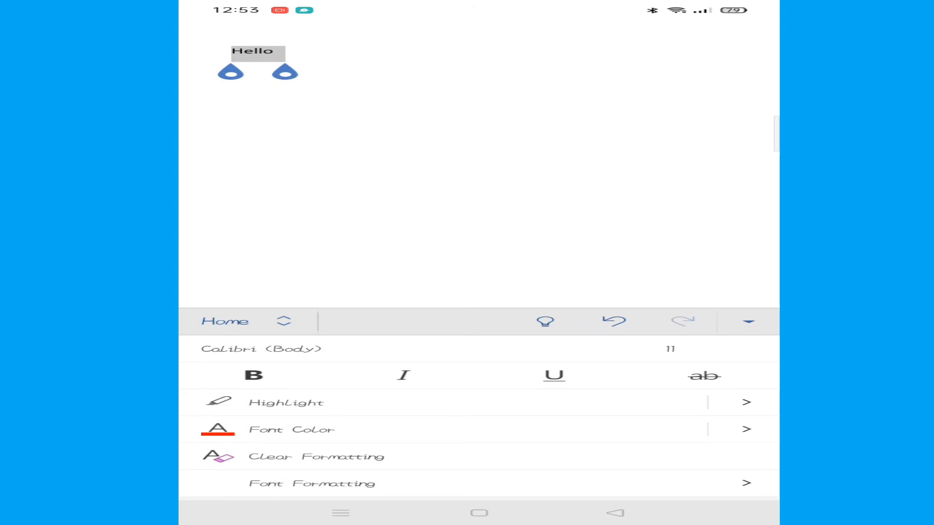
click(262, 348)
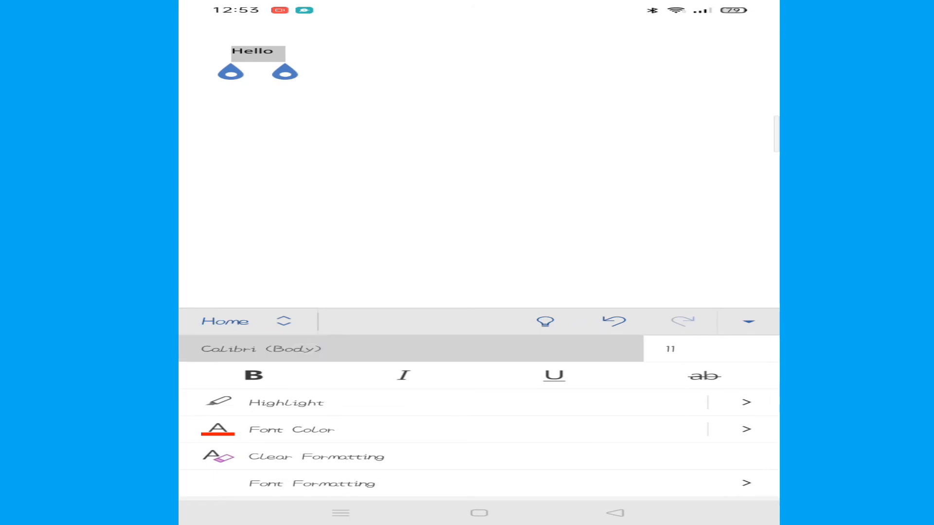
scroll(519, 389, down, 10)
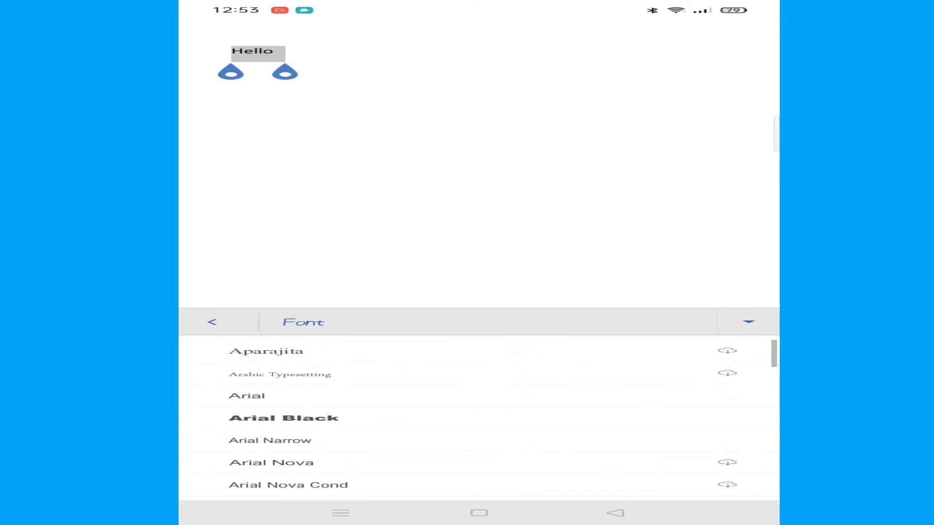
scroll(519, 389, down, 5)
scroll(506, 370, down, 5)
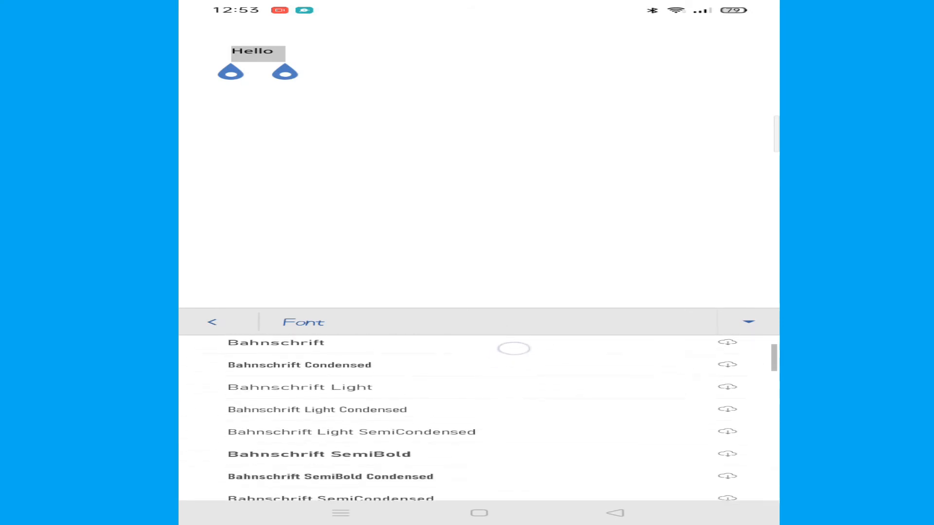
scroll(503, 383, down, 5)
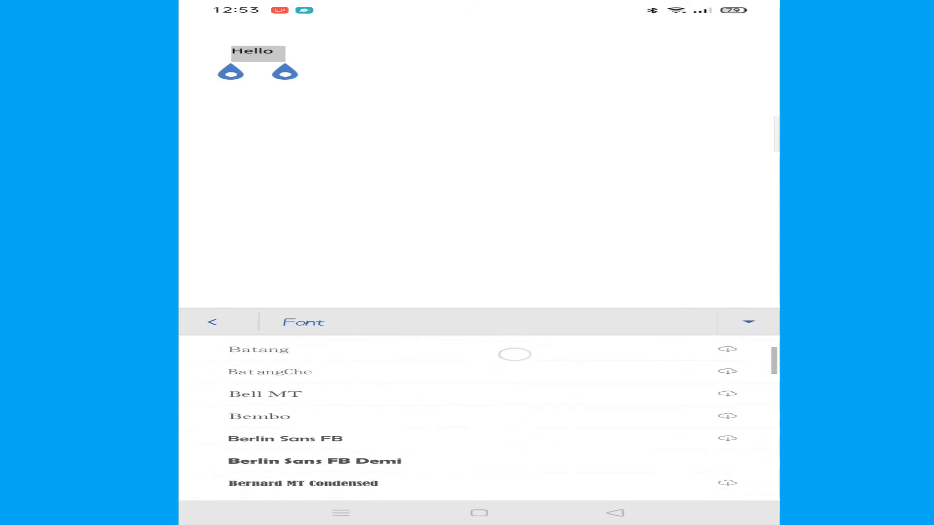
scroll(515, 385, down, 2)
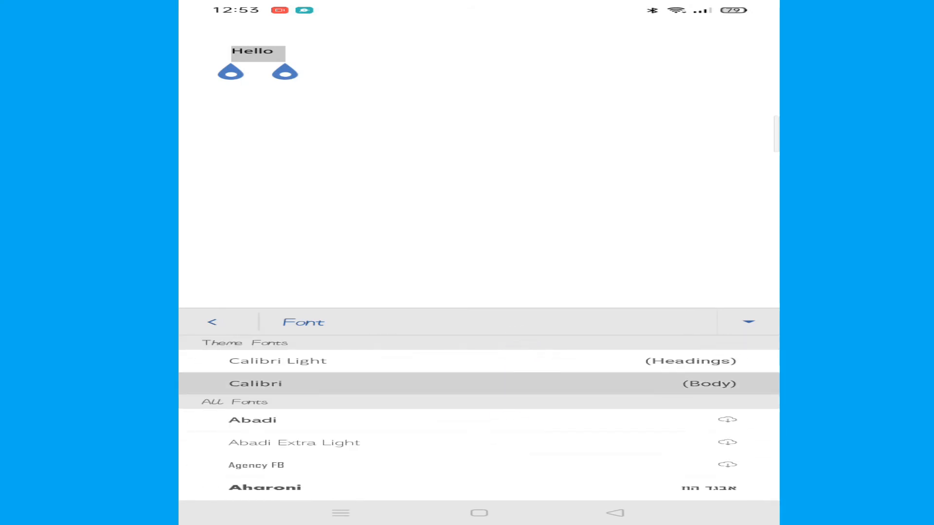
scroll(496, 389, down, 2)
scroll(487, 412, up, 3)
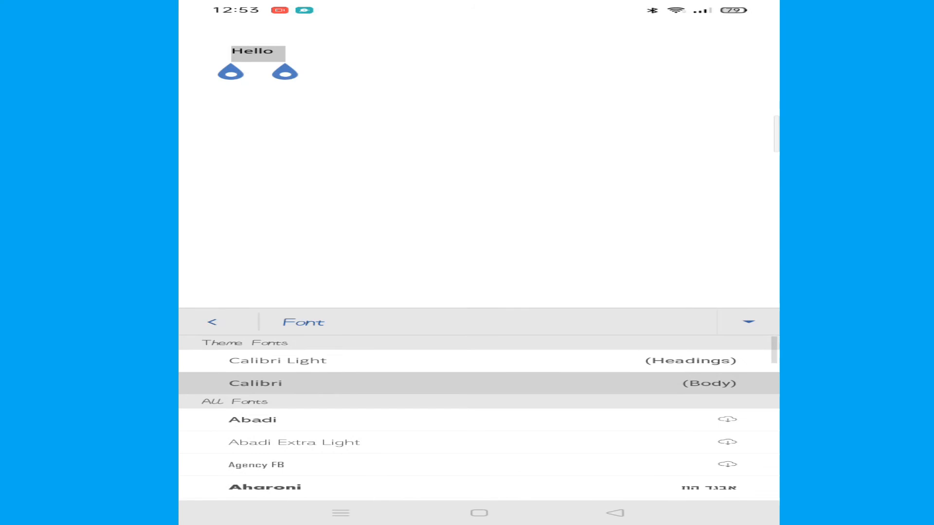
scroll(506, 438, down, 10)
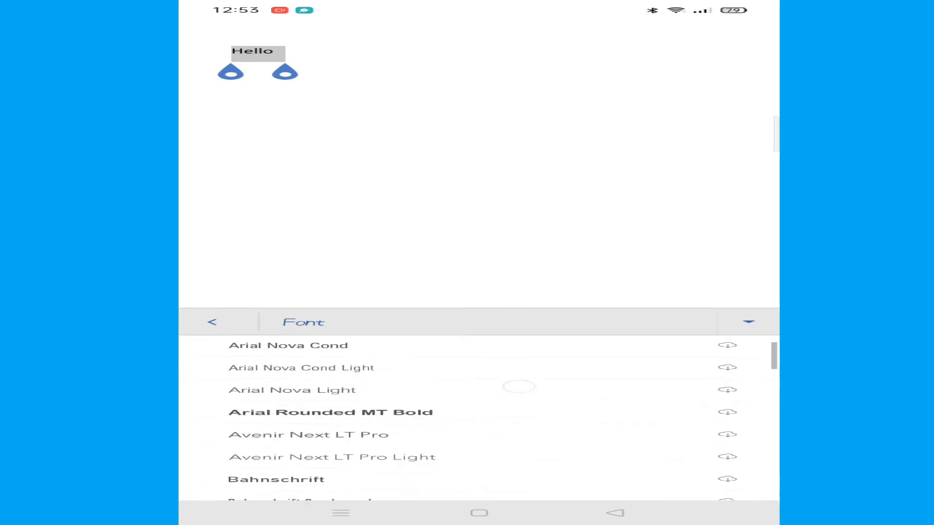
scroll(525, 422, down, 2)
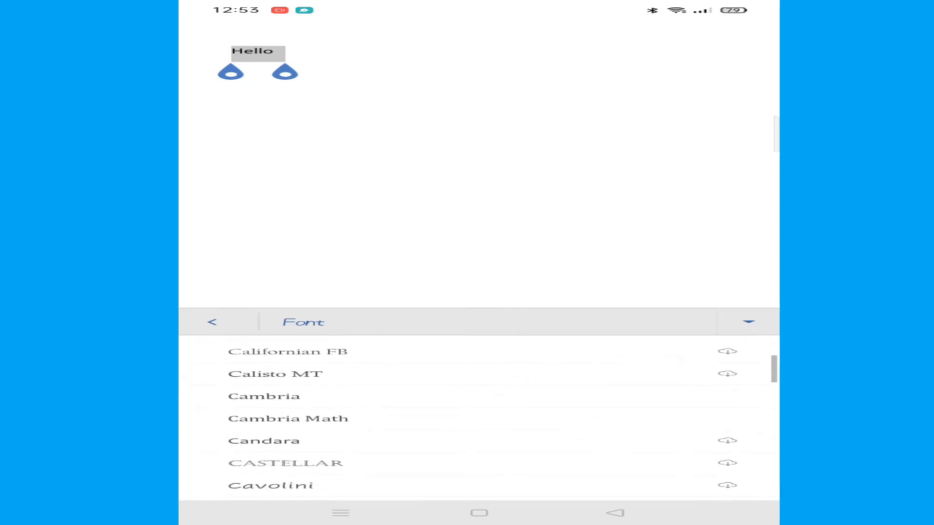
scroll(546, 367, down, 3)
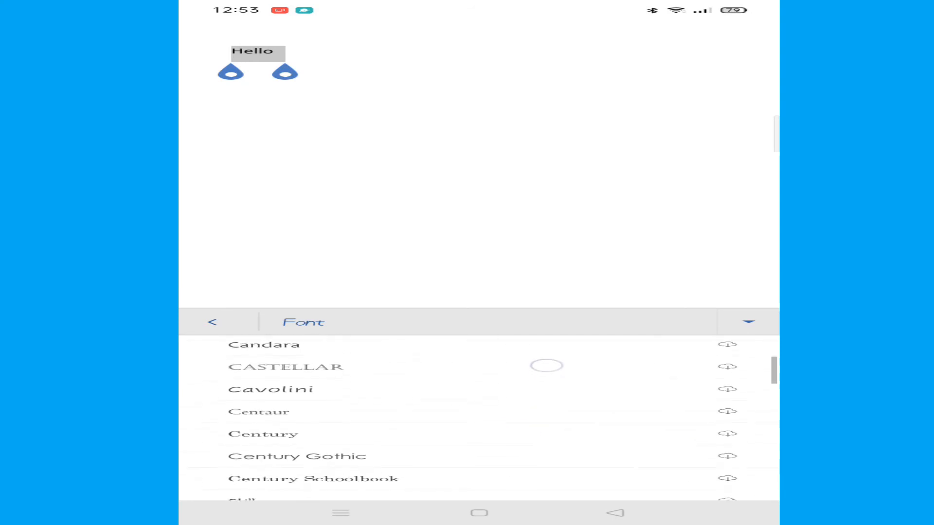
scroll(553, 376, down, 2)
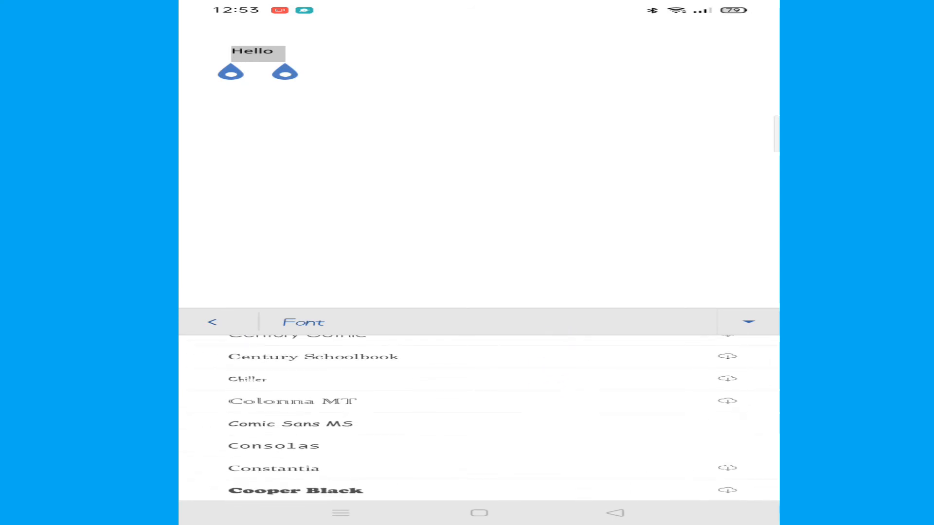
click(539, 420)
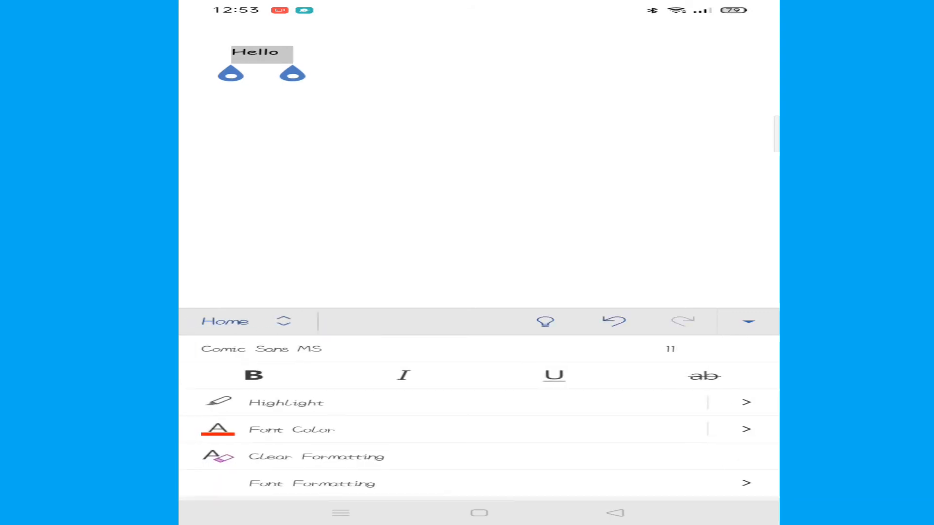
Step: Set the font size of the selected word "Hello" to 36 and close the formatting options
click(670, 349)
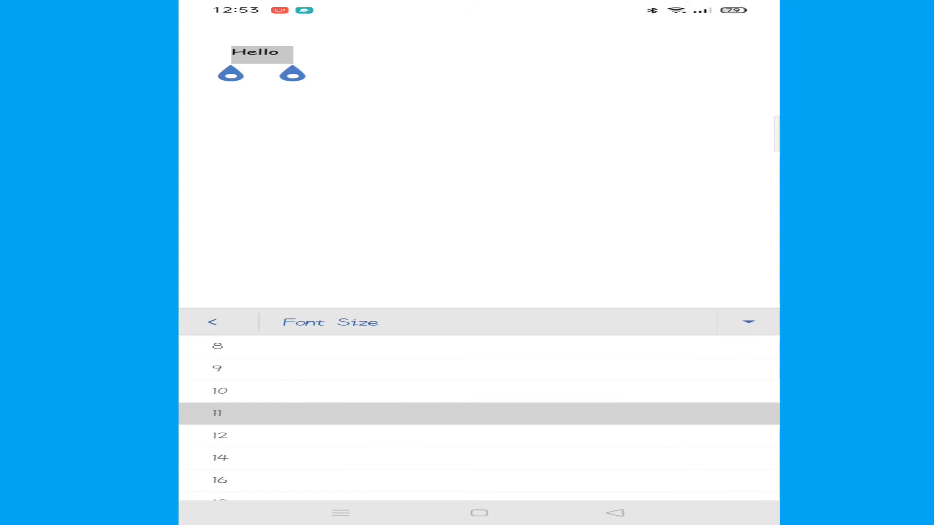
scroll(417, 472, down, 5)
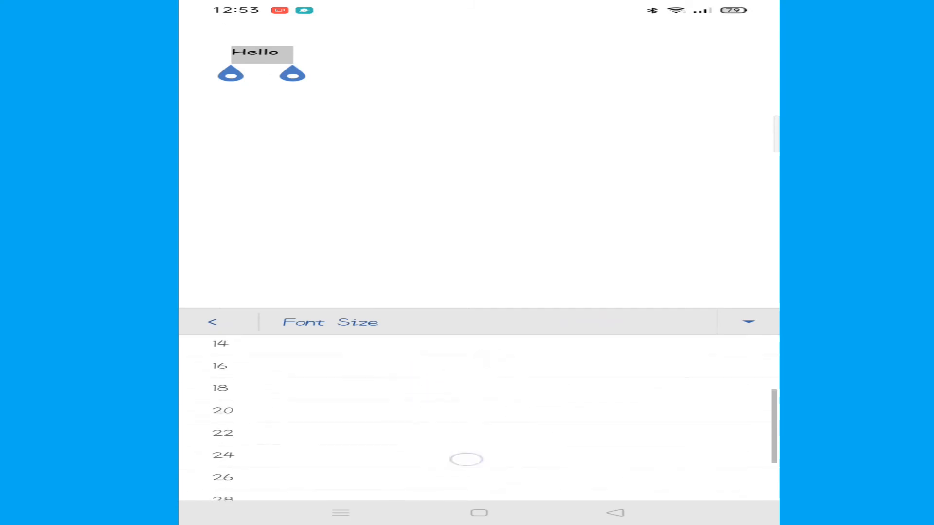
click(252, 444)
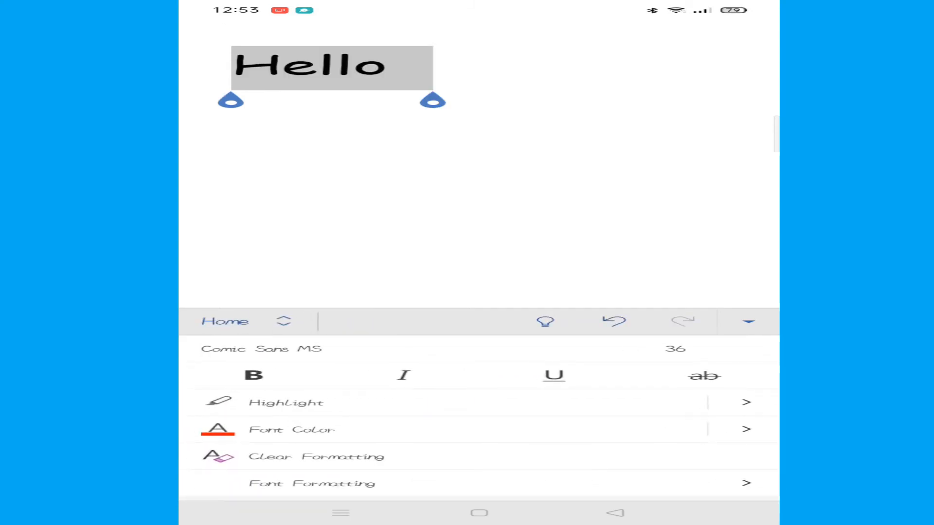
click(748, 321)
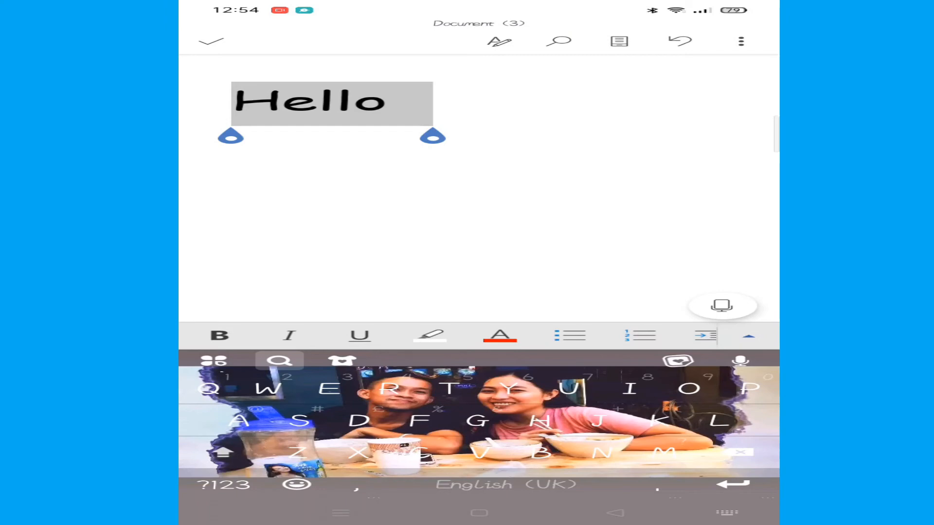
Step: Reselect the word "Hello" and make it bold, italic and underlined
click(501, 166)
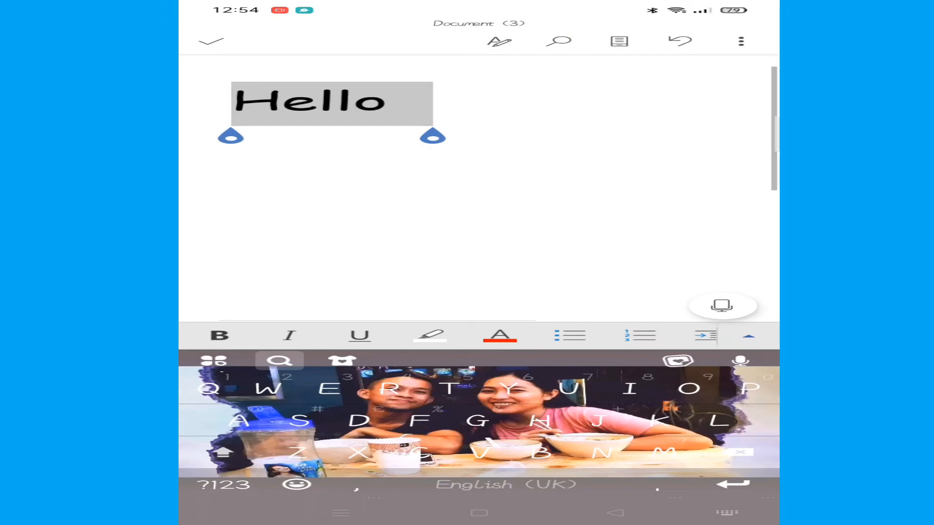
double_click(233, 105)
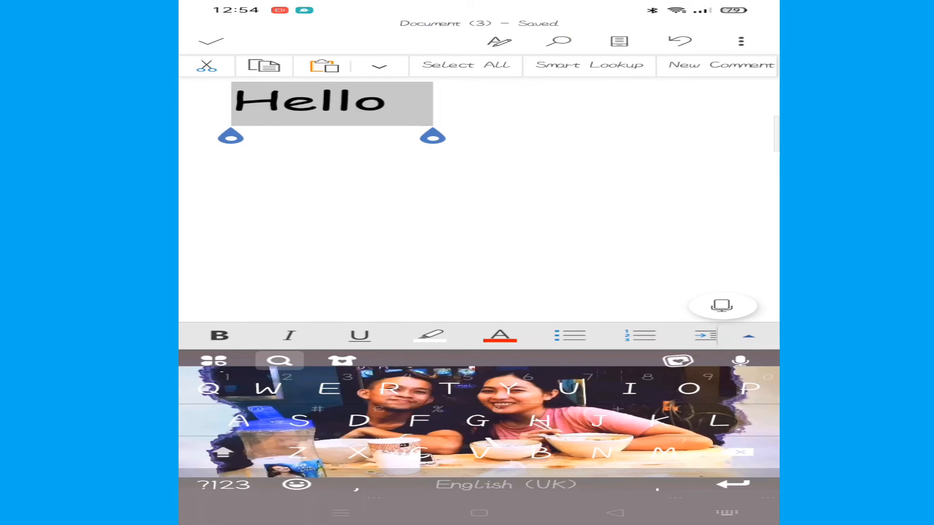
click(219, 335)
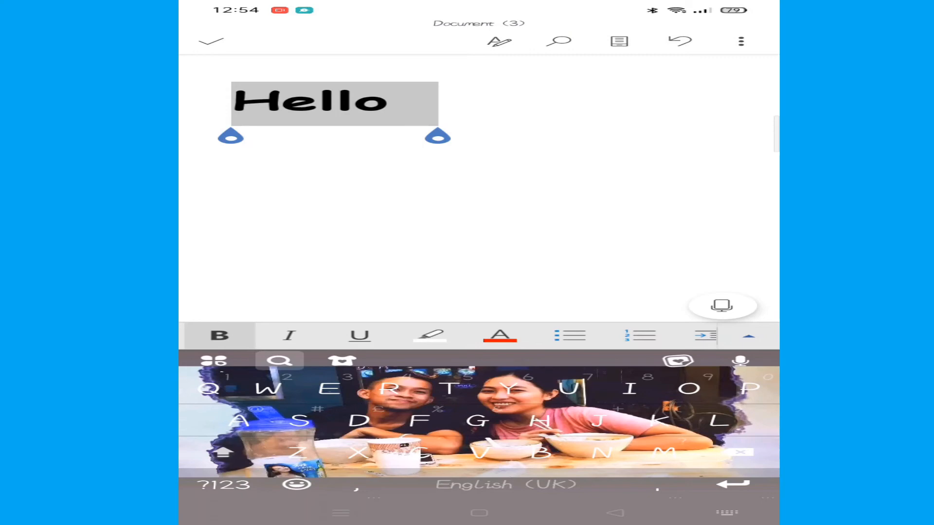
click(290, 336)
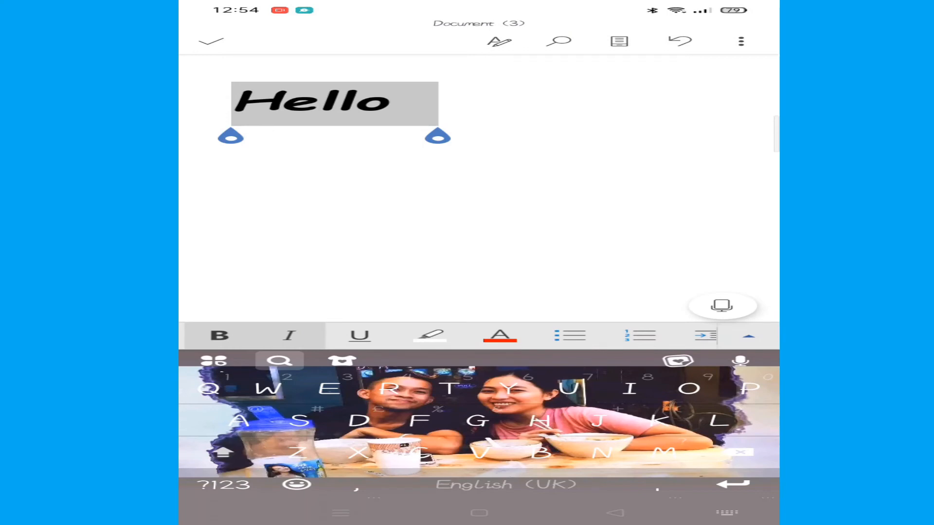
click(360, 335)
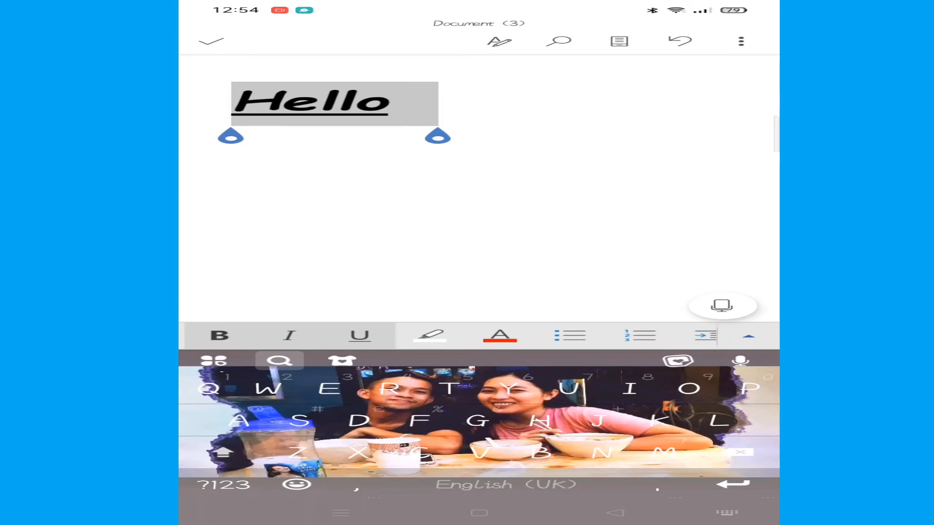
Step: Highlight the word "Hello" in yellow and set its font color to dark blue
click(430, 335)
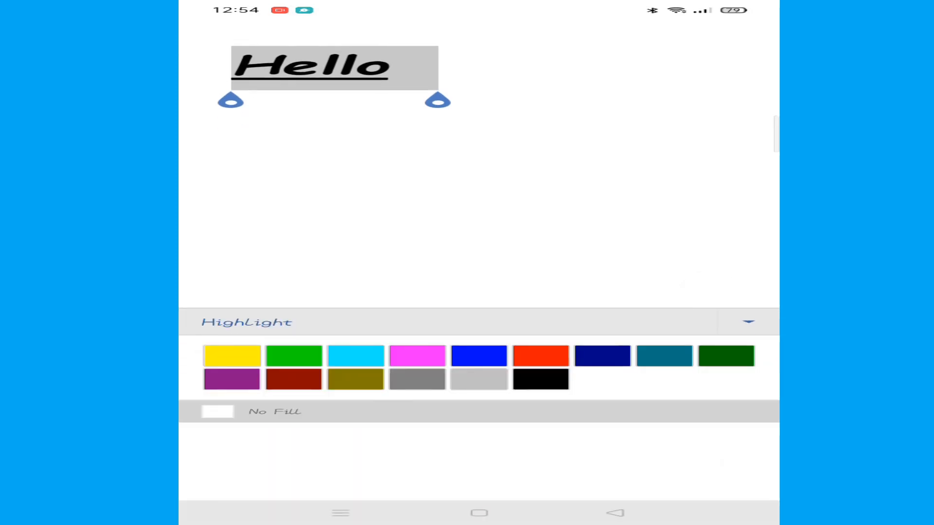
click(232, 356)
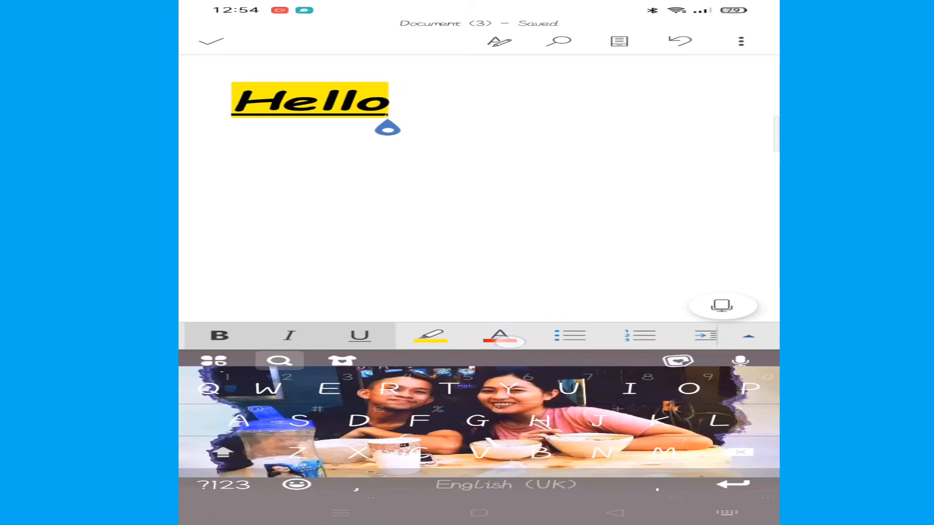
click(500, 335)
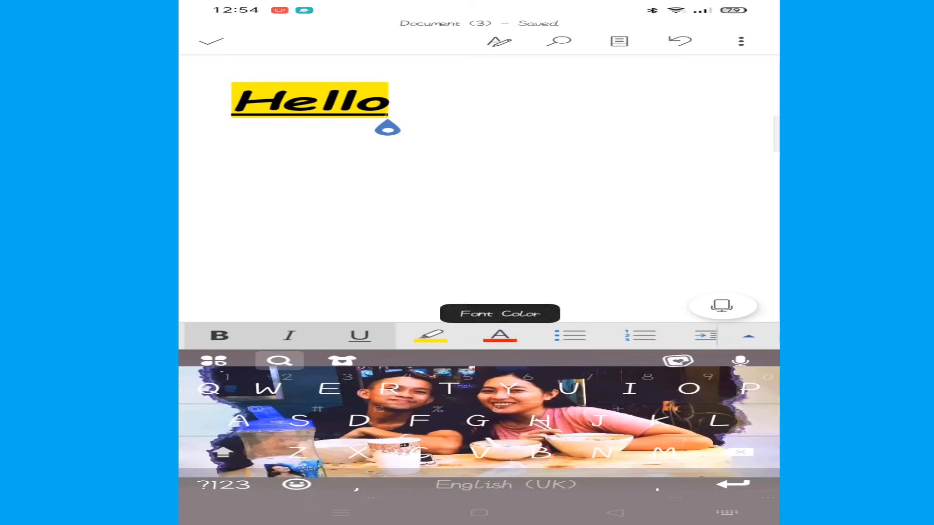
click(500, 335)
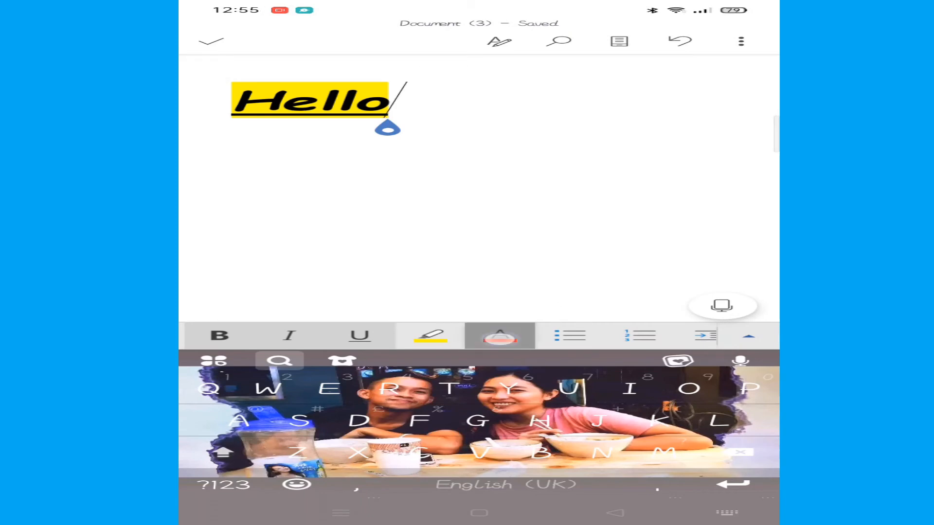
click(272, 109)
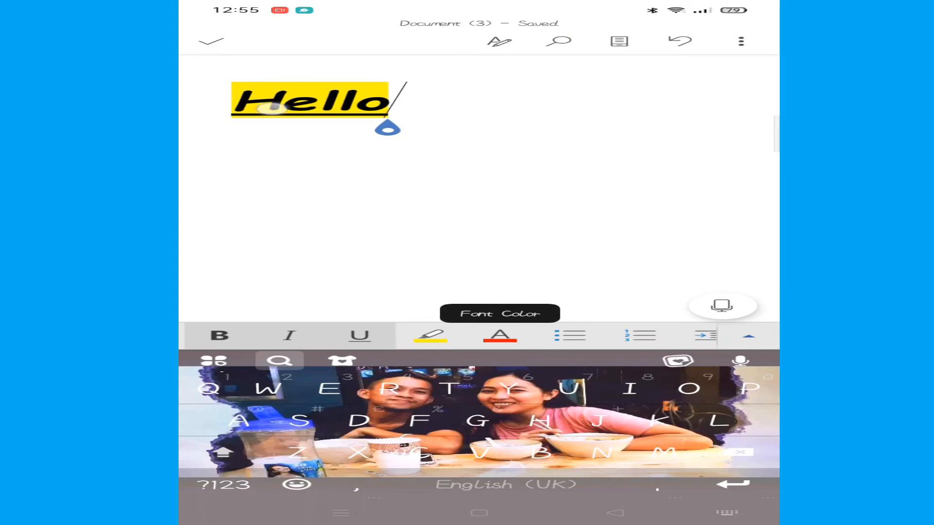
double_click(273, 109)
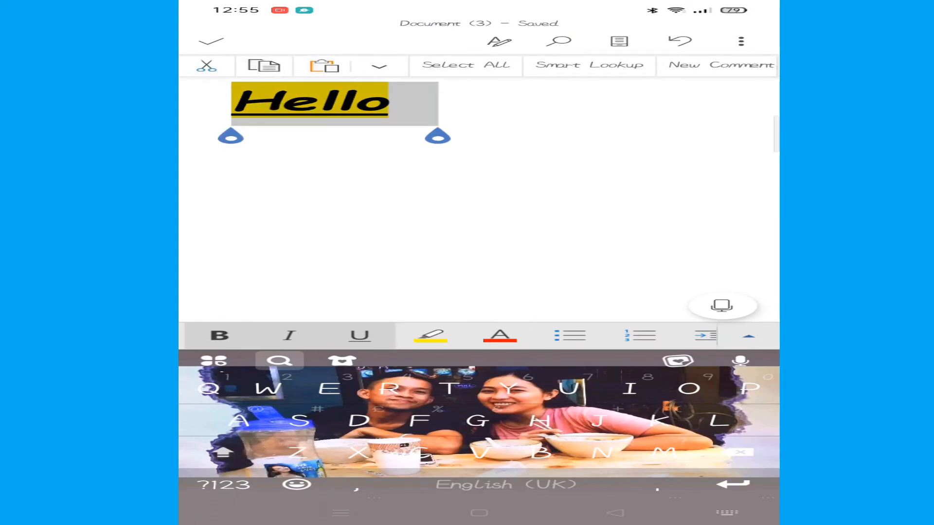
click(499, 336)
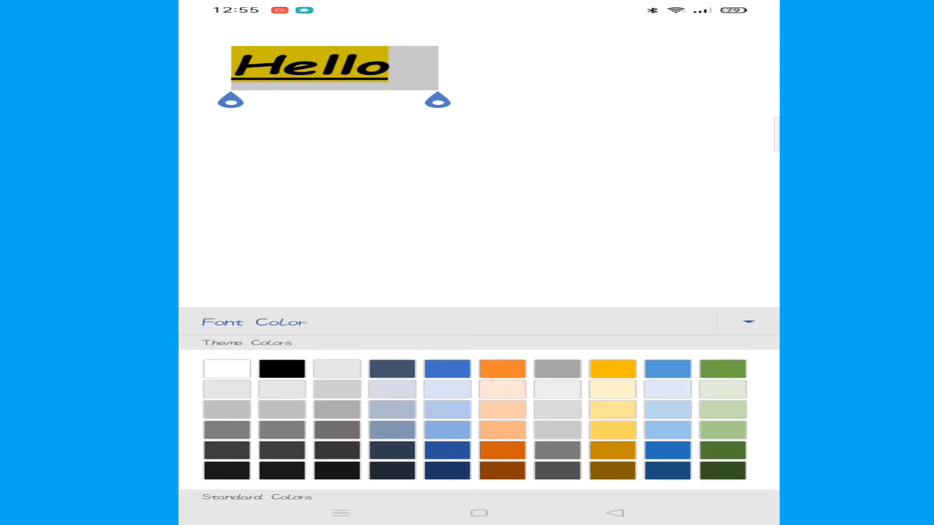
click(667, 470)
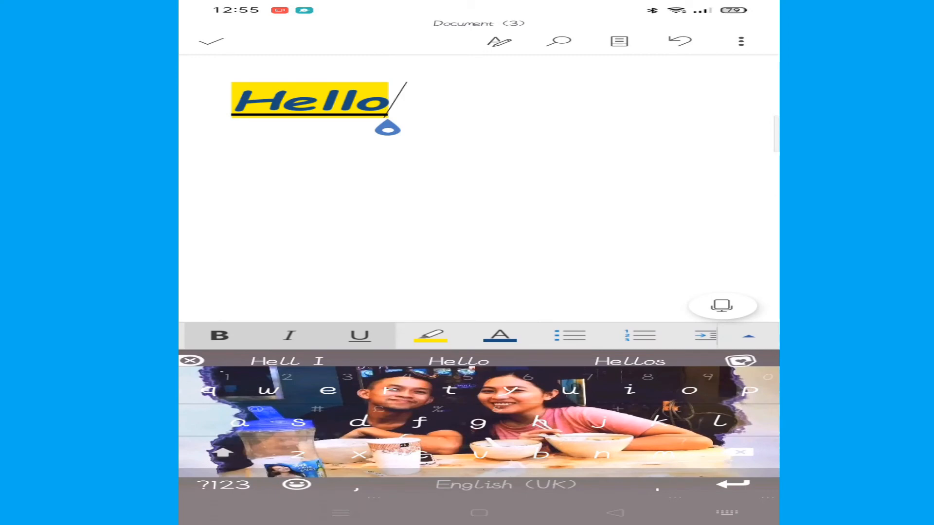
Step: Open the full formatting options and clear the formatting of the word "Hello"
click(749, 336)
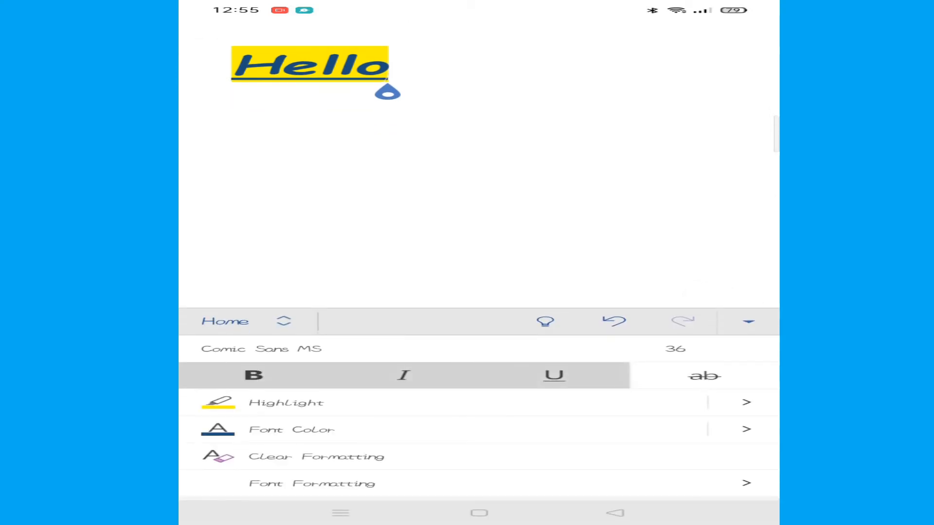
drag(573, 437, 540, 435)
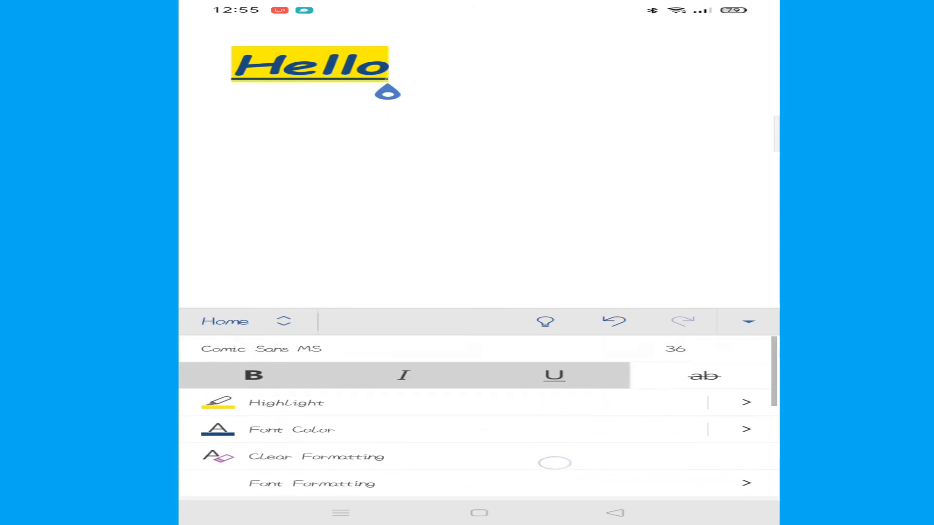
drag(537, 438, 549, 384)
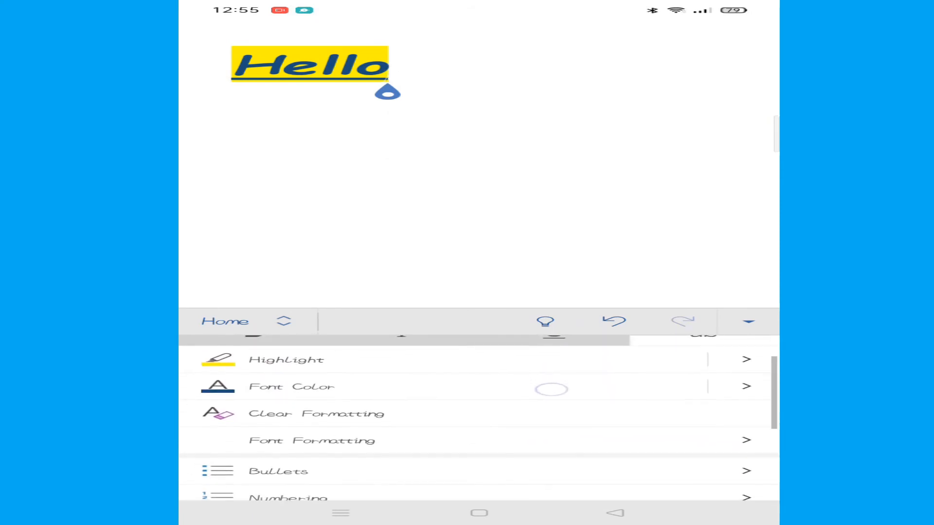
drag(626, 421, 639, 381)
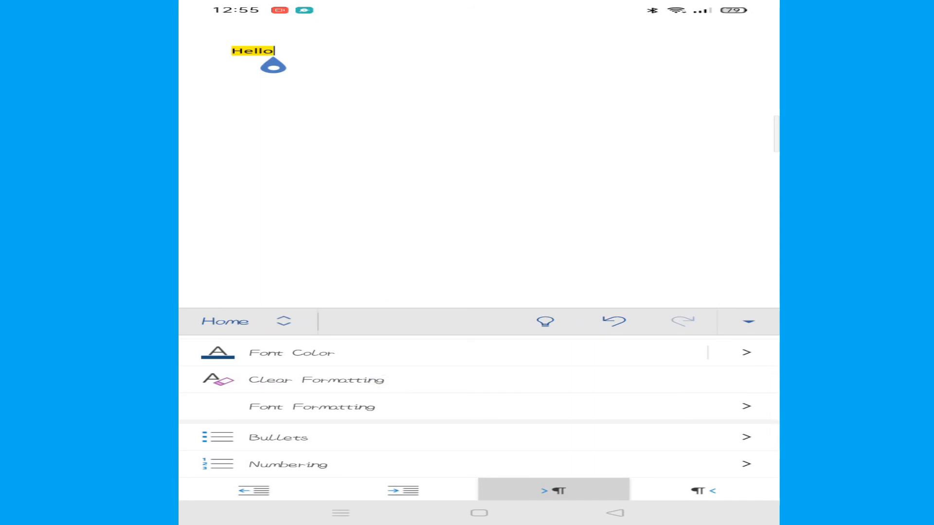
Step: Select the word "Hello", format it as subscript, change it to superscript and deselect it
drag(747, 406, 747, 396)
click(747, 397)
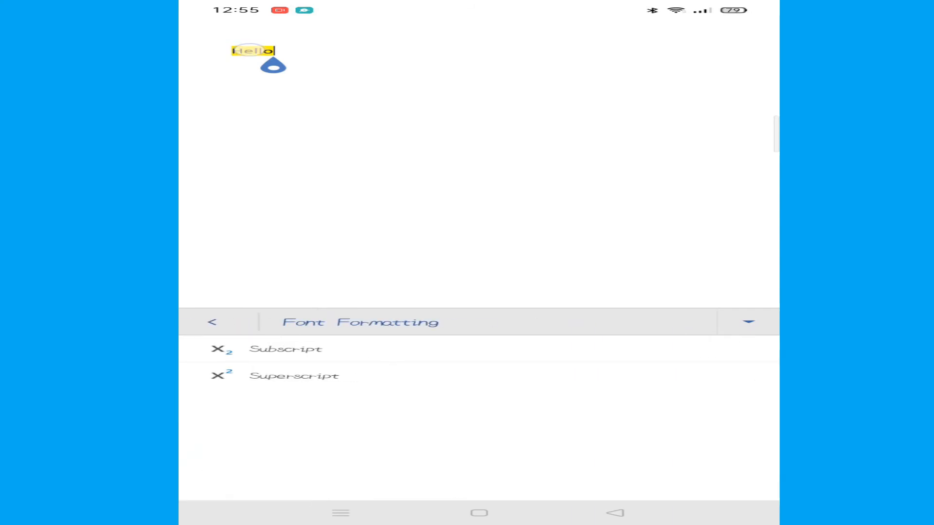
double_click(263, 52)
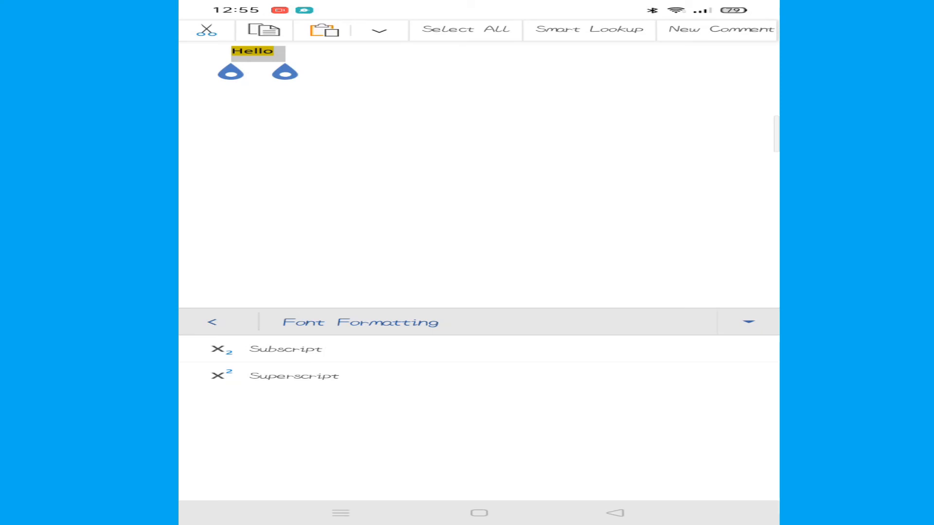
click(343, 348)
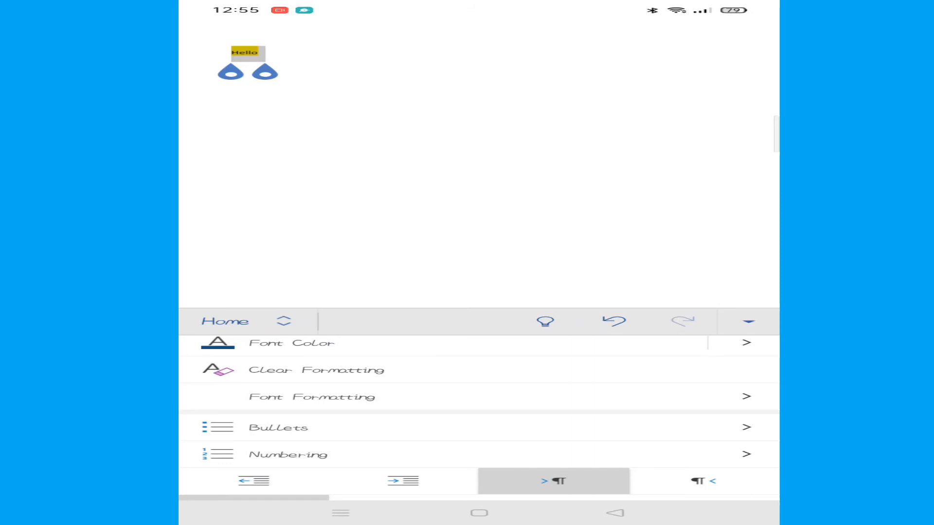
click(312, 396)
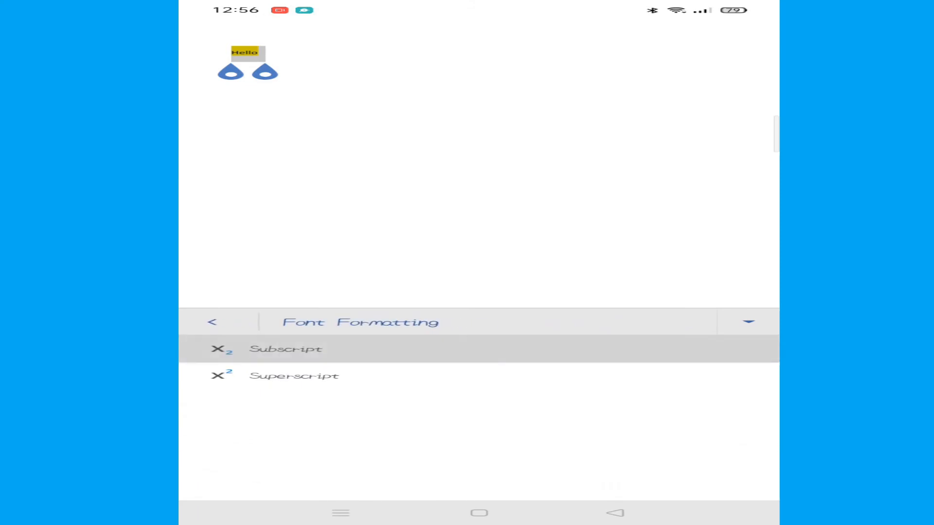
click(317, 378)
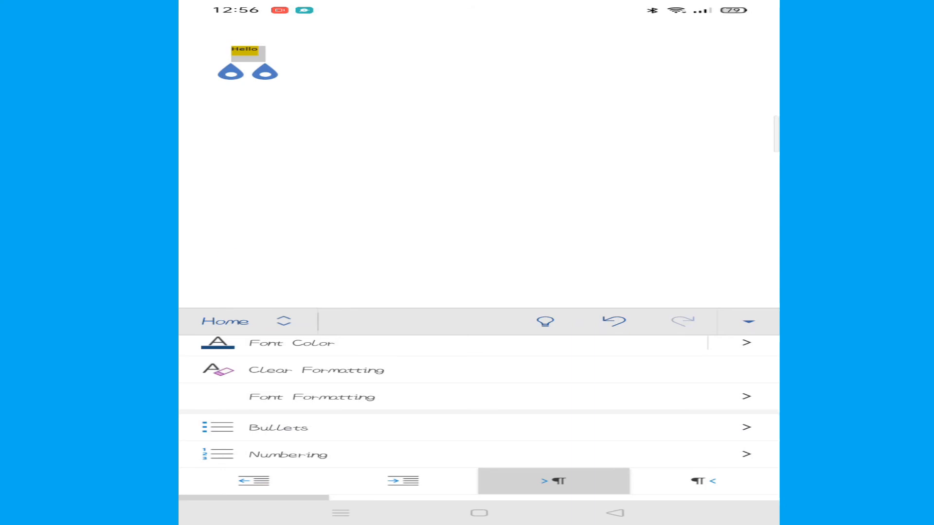
click(225, 276)
click(664, 248)
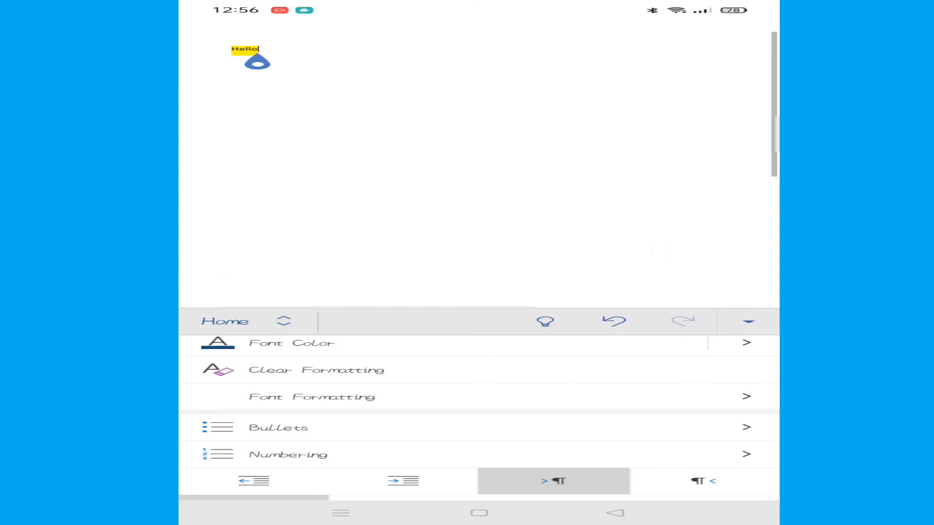
Step: Reselect the word "Hello" and try center and right alignment on its paragraph, ending with justified alignment
click(243, 51)
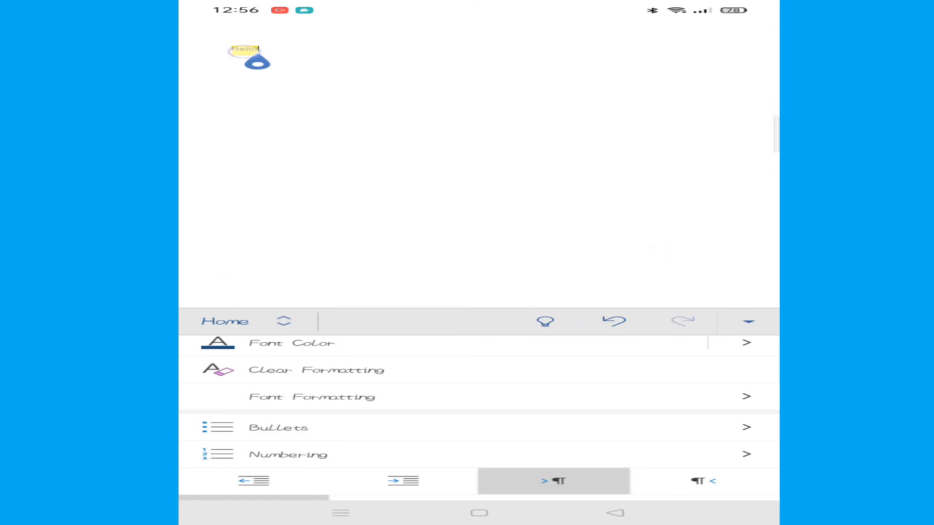
click(224, 321)
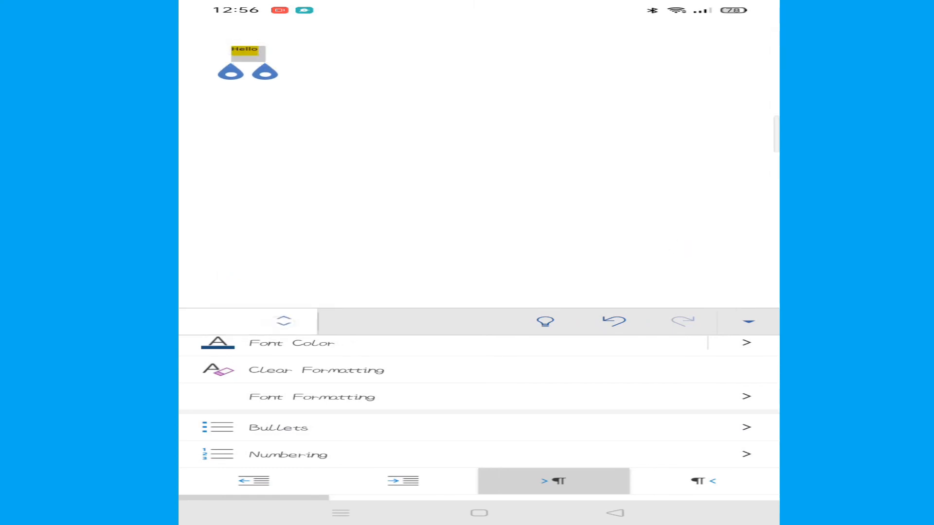
click(538, 273)
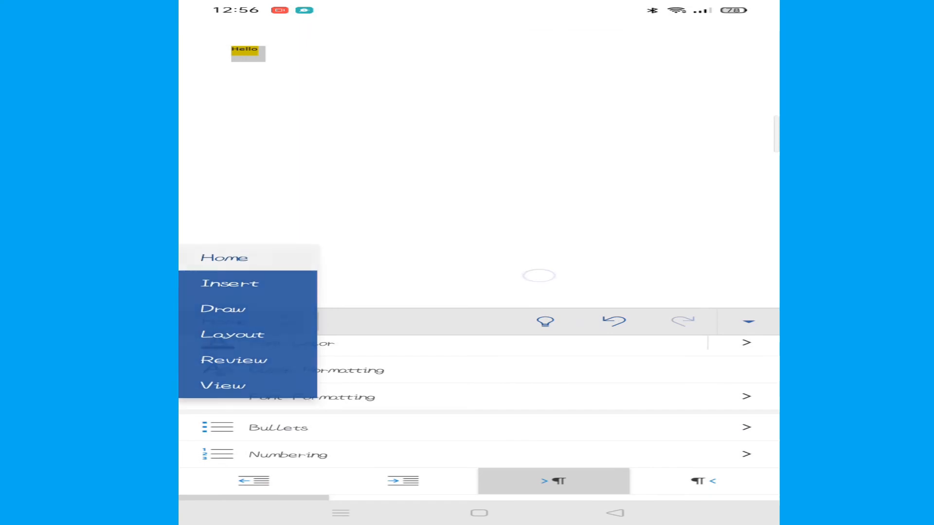
scroll(662, 396, down, 2)
scroll(674, 415, down, 1)
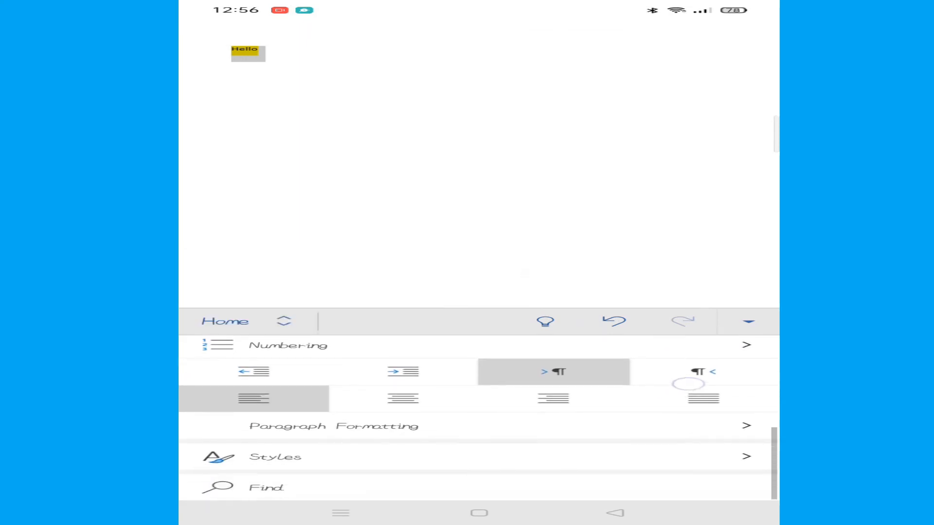
scroll(688, 384, up, 1)
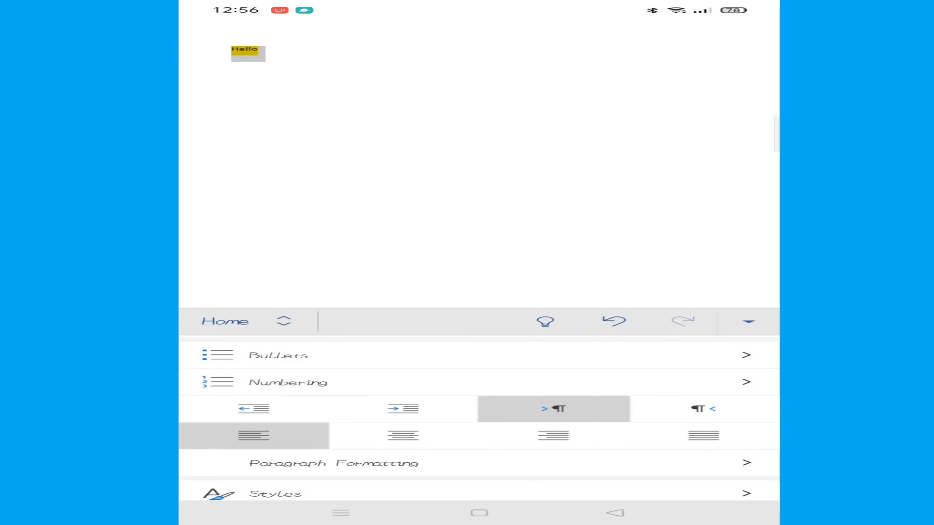
click(403, 435)
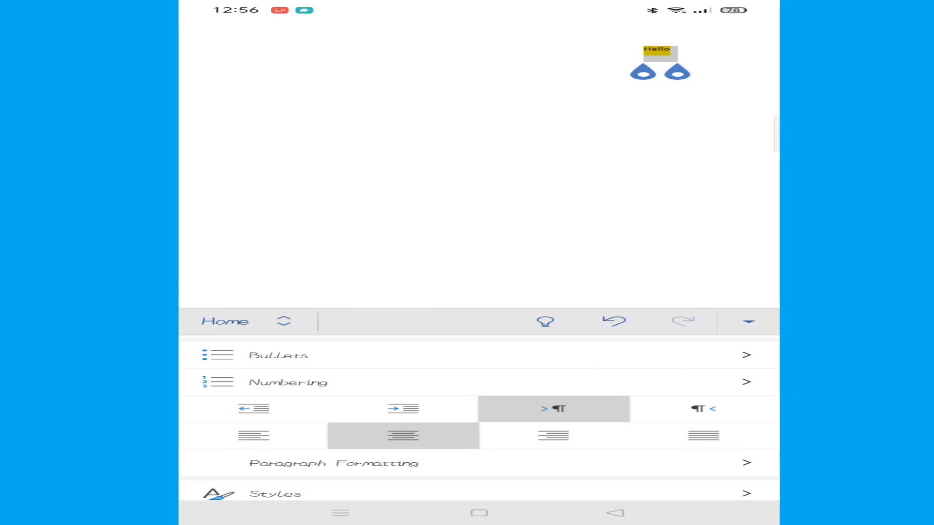
click(553, 435)
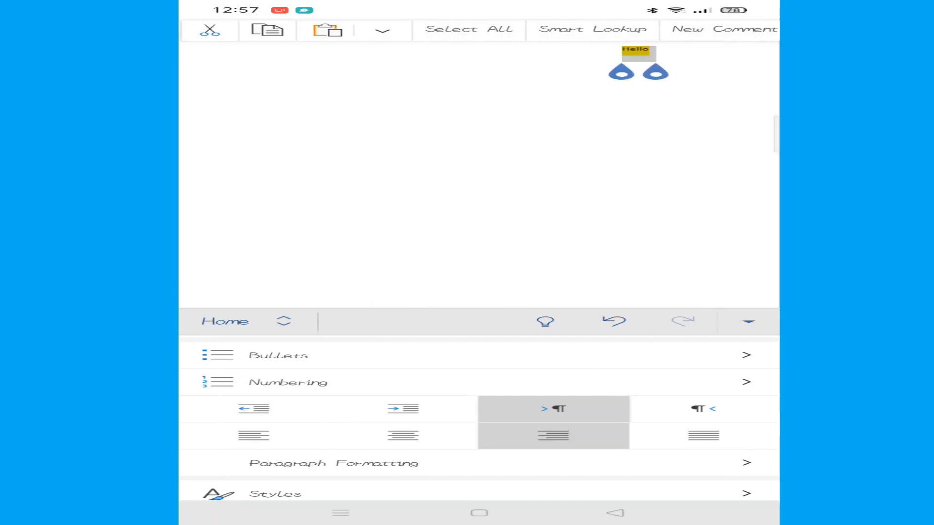
click(703, 435)
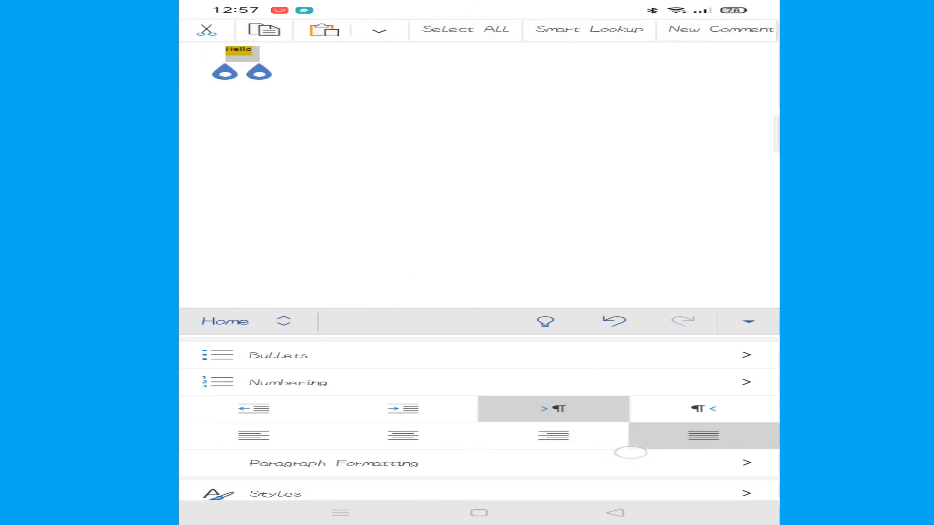
Step: Open the line spacing choices in the paragraph formatting for "Hello"
drag(630, 448, 629, 411)
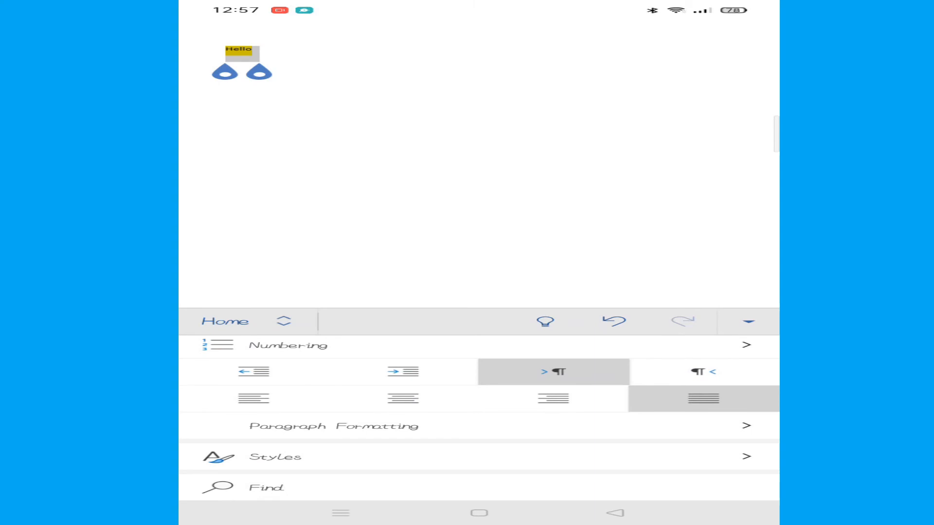
click(334, 426)
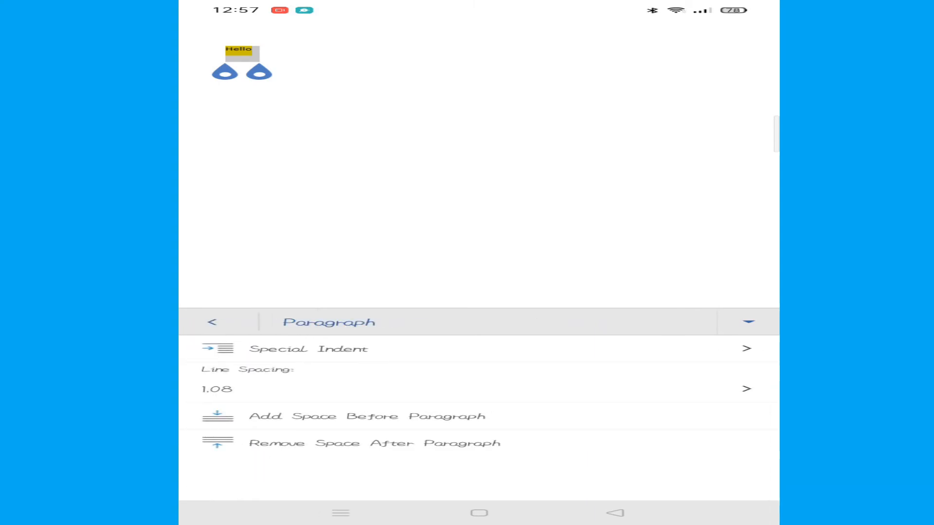
click(741, 389)
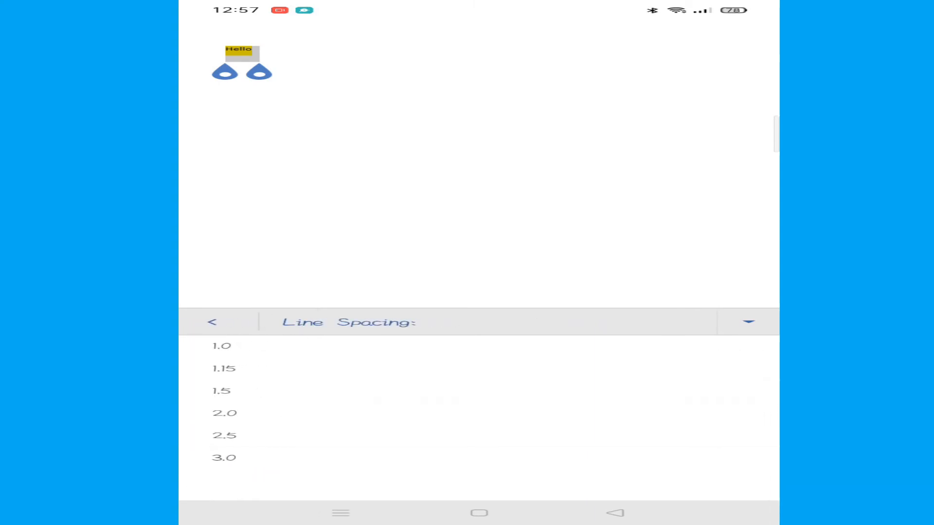
Step: Reselect the highlighted word "Hello" and copy it
click(267, 52)
double_click(246, 49)
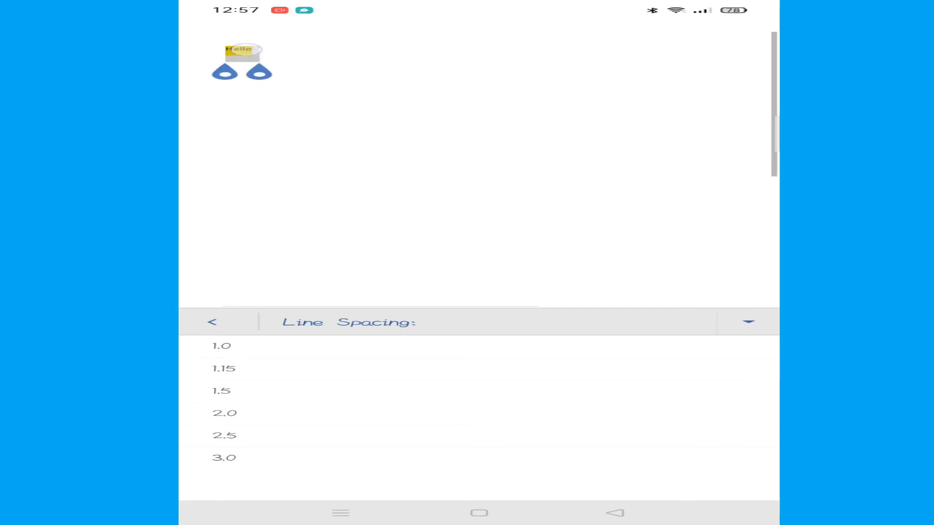
click(264, 30)
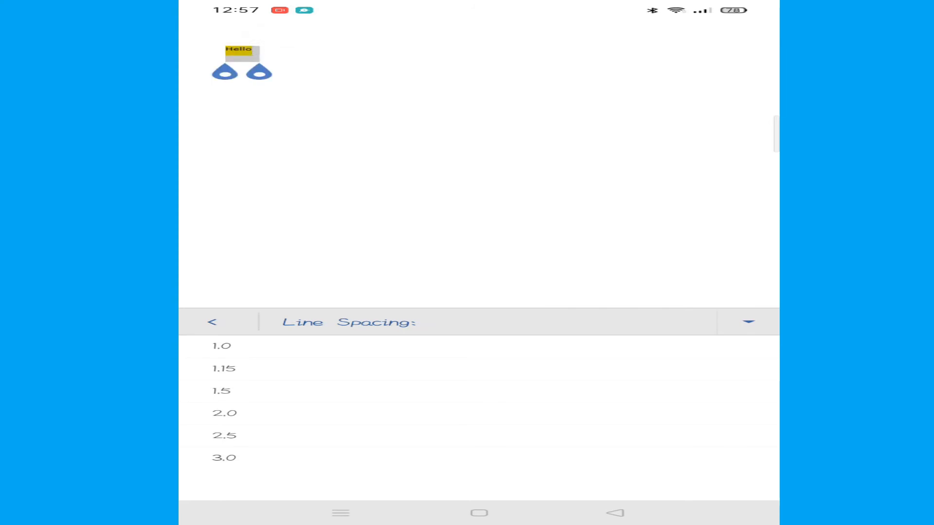
click(234, 50)
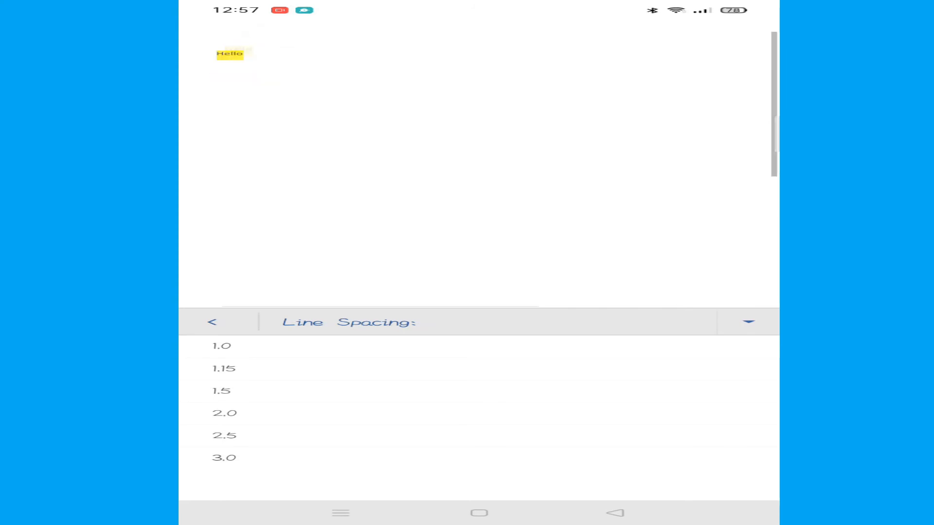
drag(230, 55, 321, 30)
key(ctrl+c)
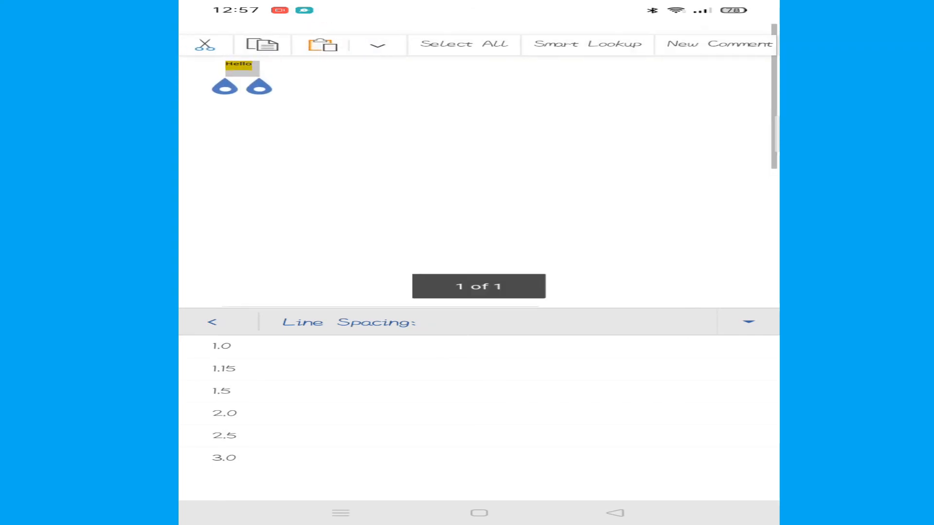
drag(241, 64, 242, 73)
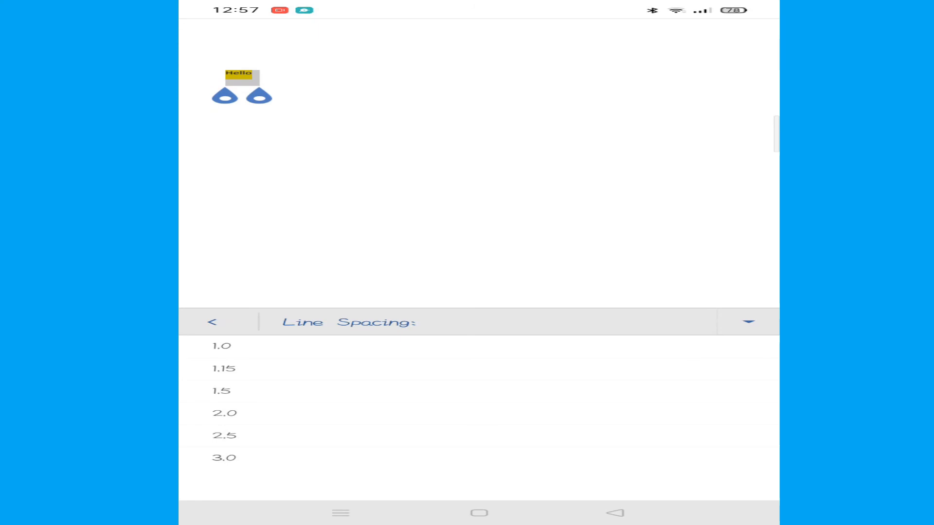
Step: Paste the copied word "Hello" twice after the original on the same line
click(298, 77)
click(321, 77)
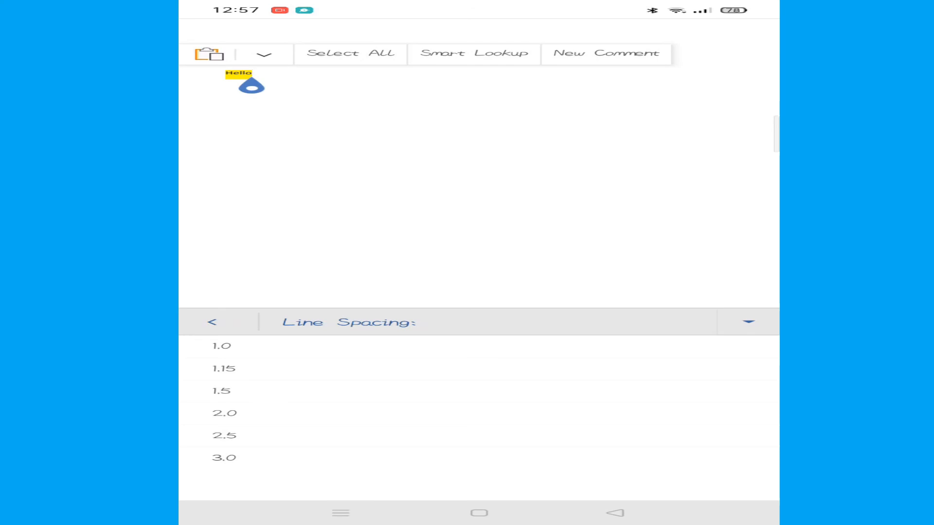
click(209, 54)
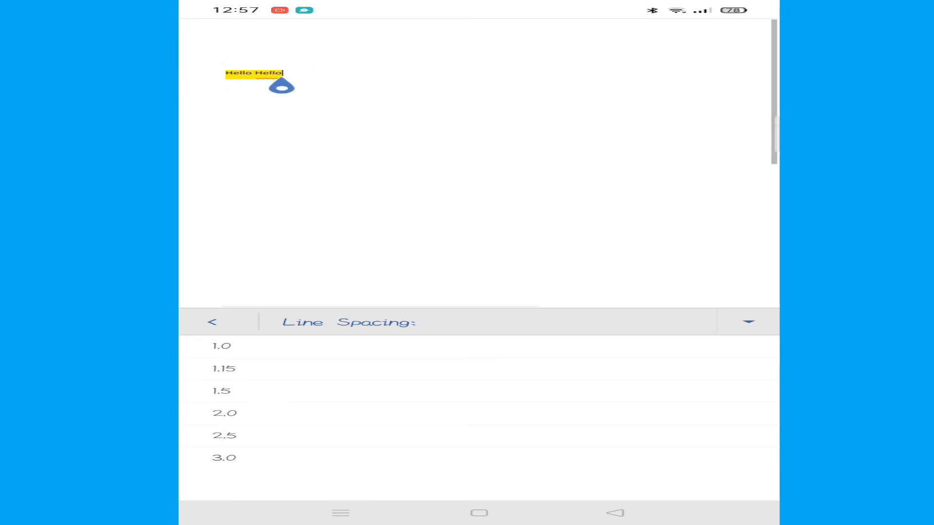
click(305, 70)
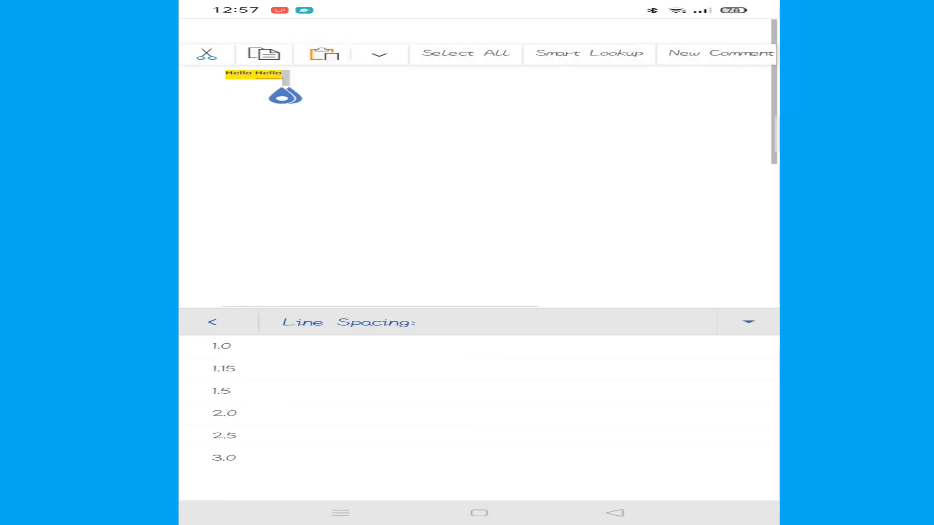
click(324, 54)
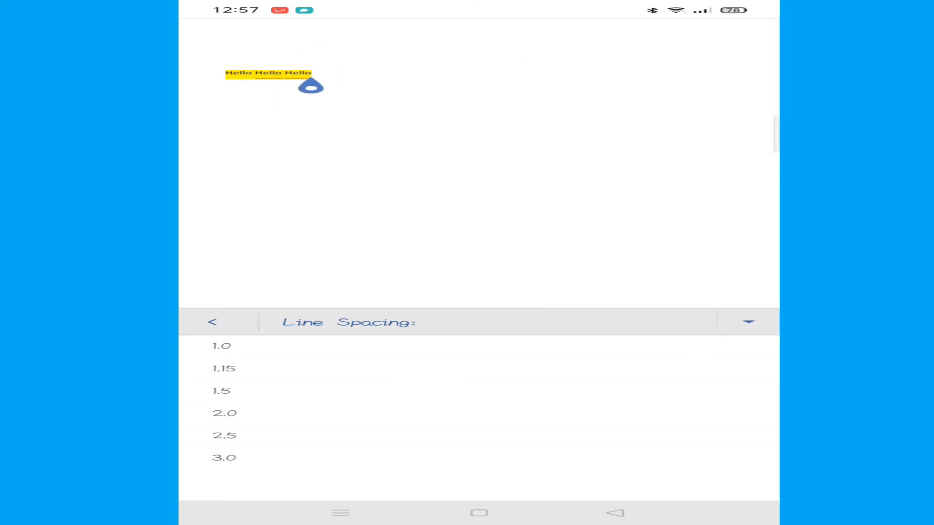
Step: Break the line after the first and second "Hello" so each word sits on its own line
click(254, 76)
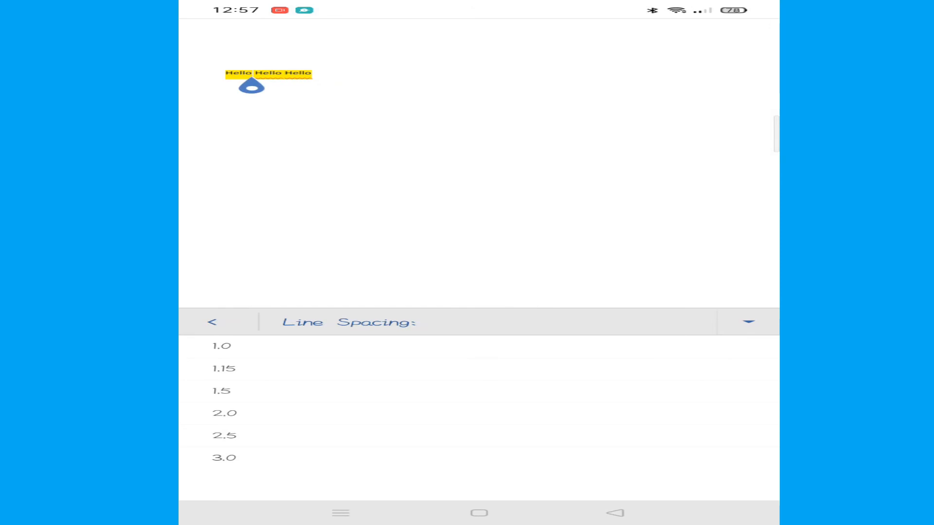
click(757, 319)
key(Return)
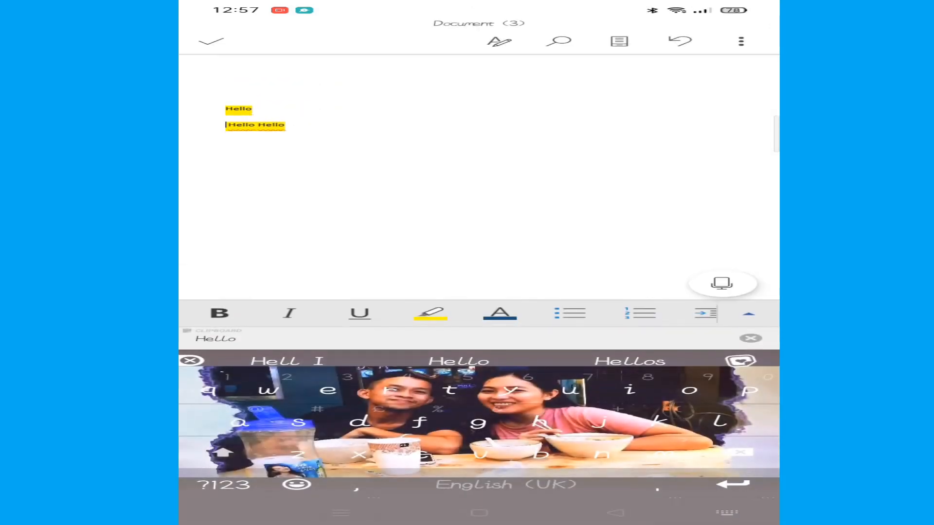
click(256, 126)
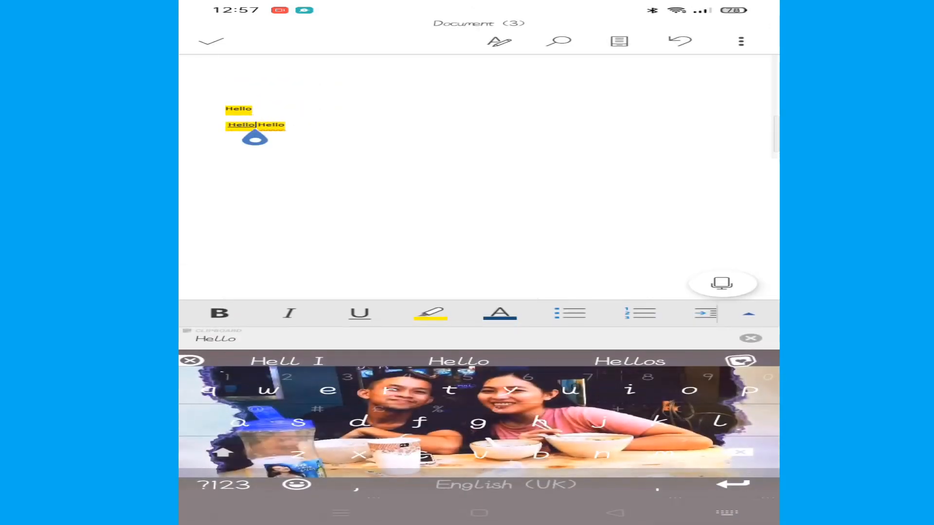
key(Return)
Step: Select all three "Hello" lines and set their line spacing to 3.0
click(229, 108)
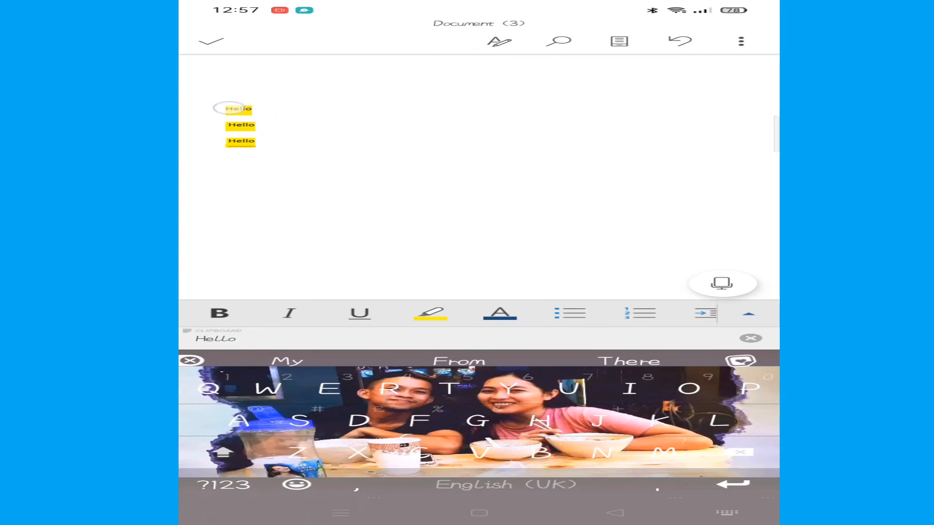
drag(248, 127, 232, 181)
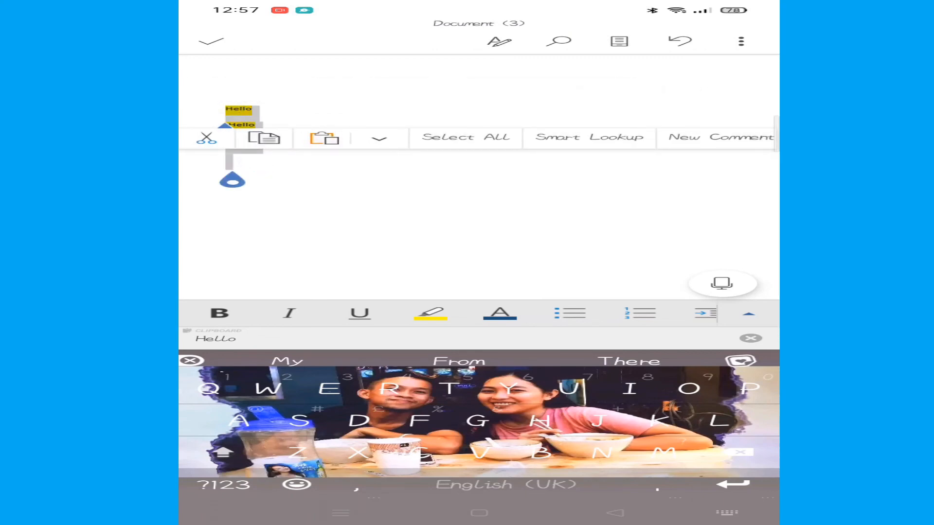
click(748, 313)
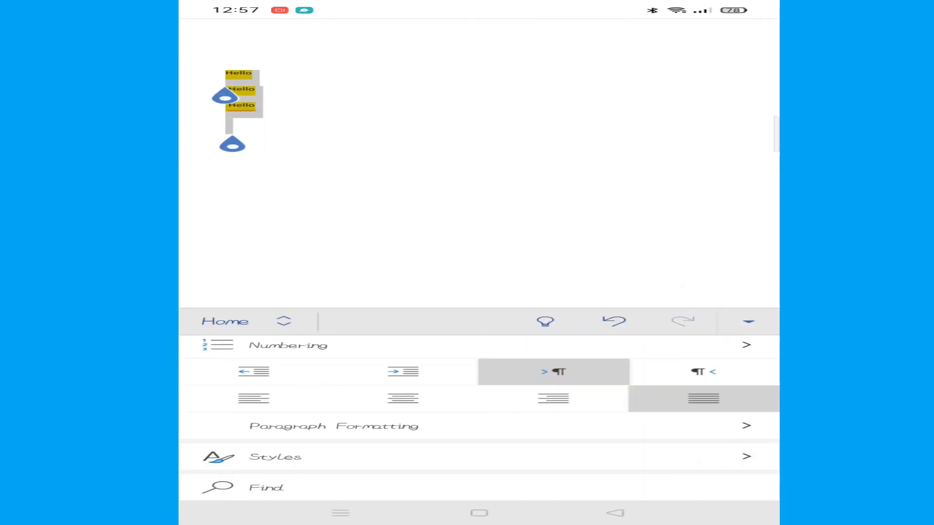
click(334, 426)
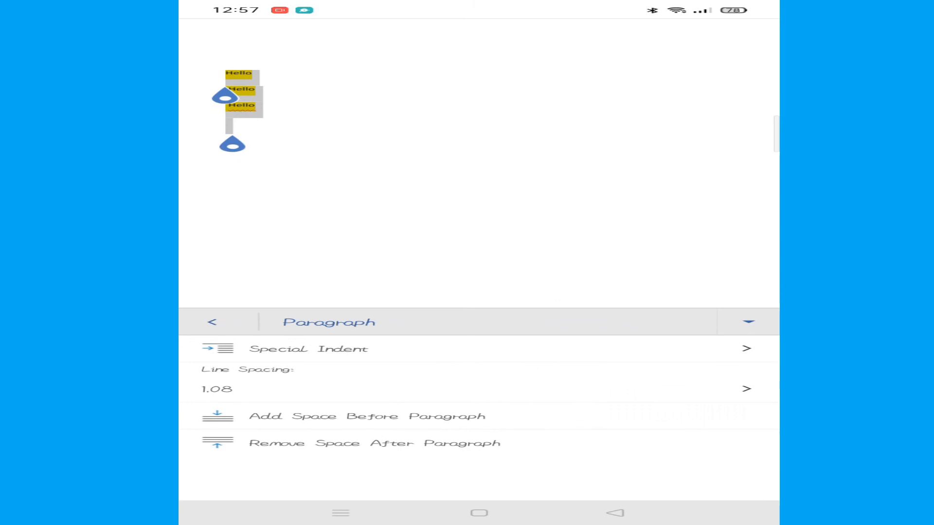
click(744, 391)
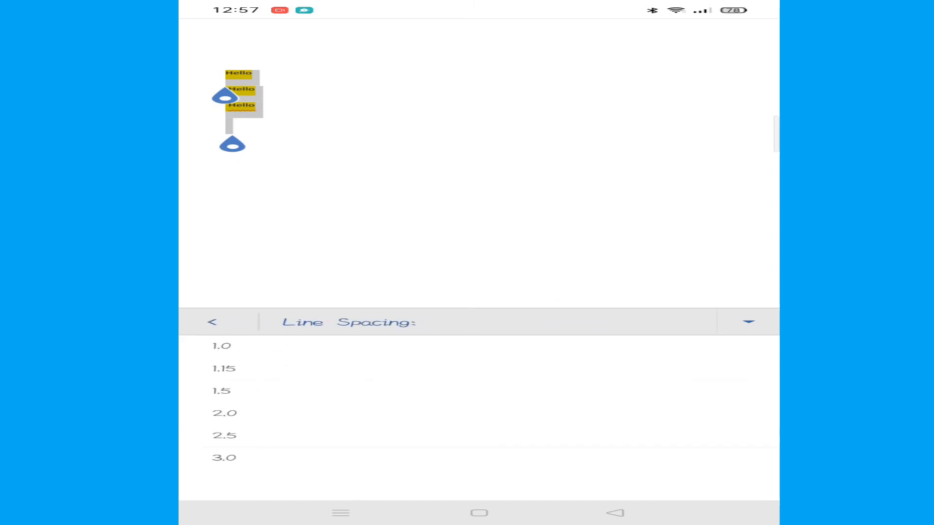
click(340, 457)
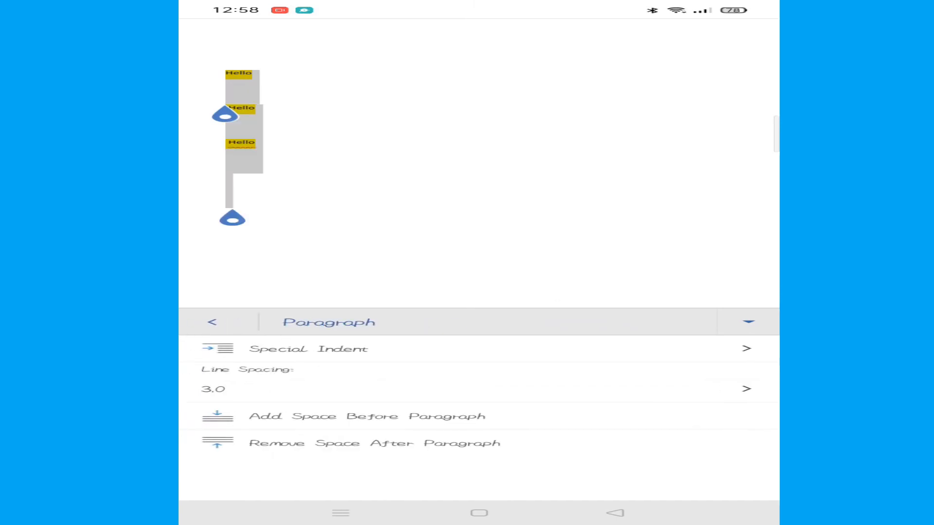
Step: Try line spacings of 2.5 and 1.0 on the selected lines, ending with 1.5
click(746, 389)
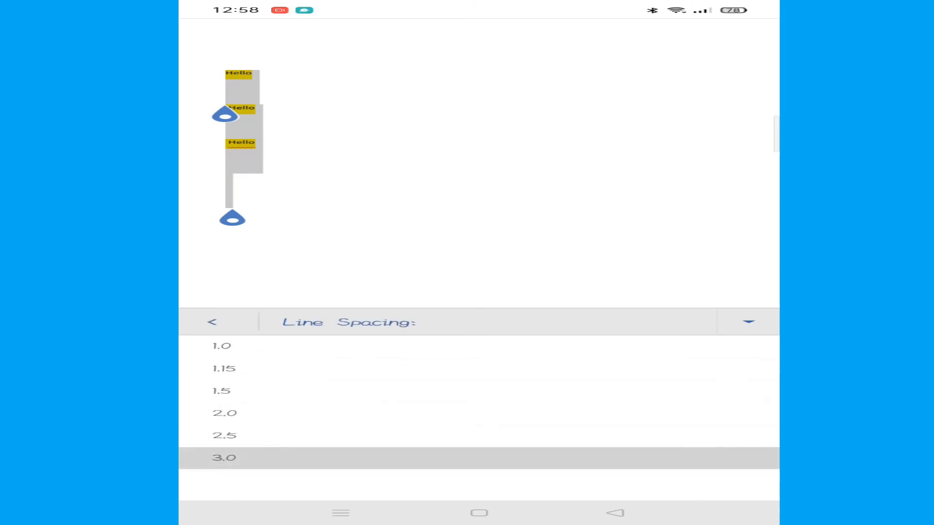
click(340, 435)
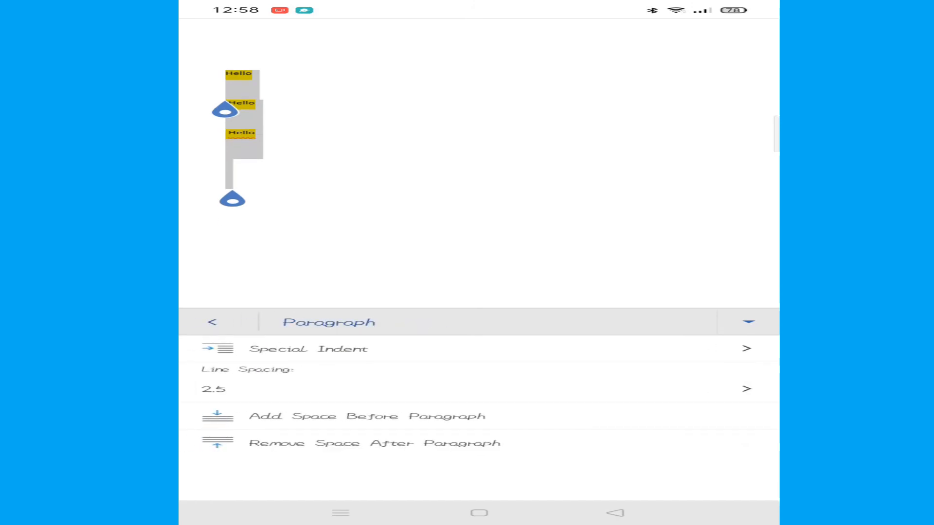
click(746, 389)
click(360, 348)
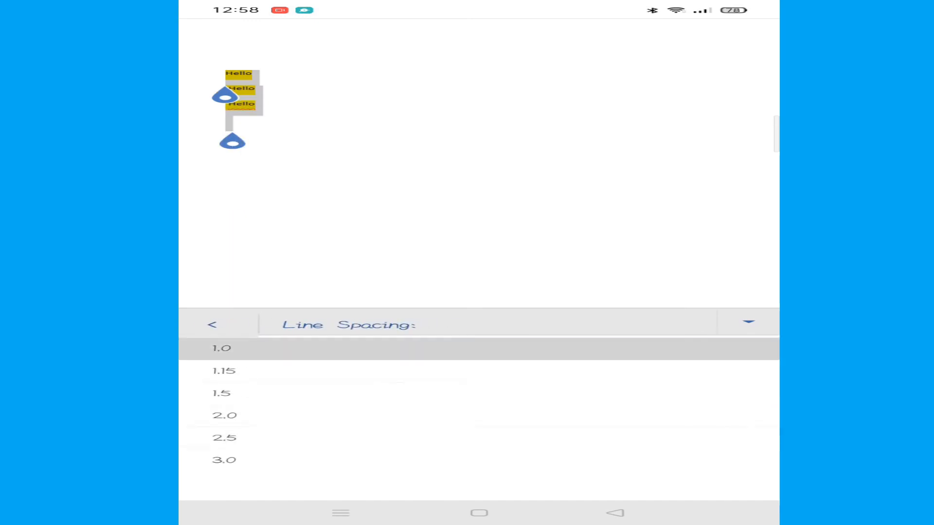
click(749, 389)
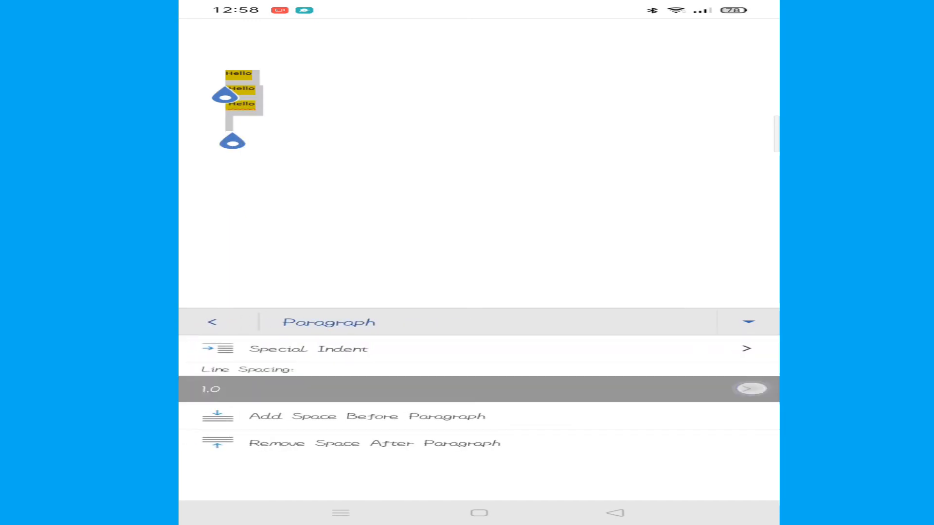
click(340, 392)
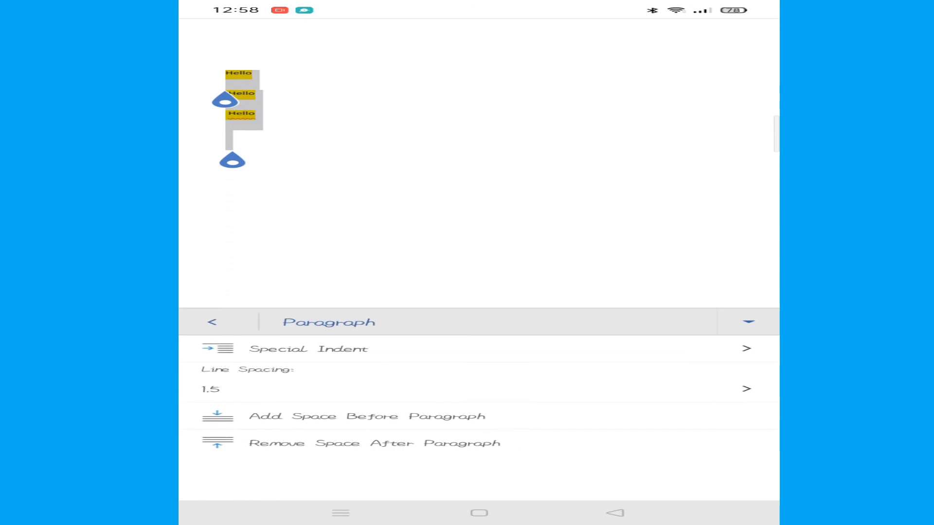
Step: Look at the styles available for the selected lines and return to the Home options
click(212, 322)
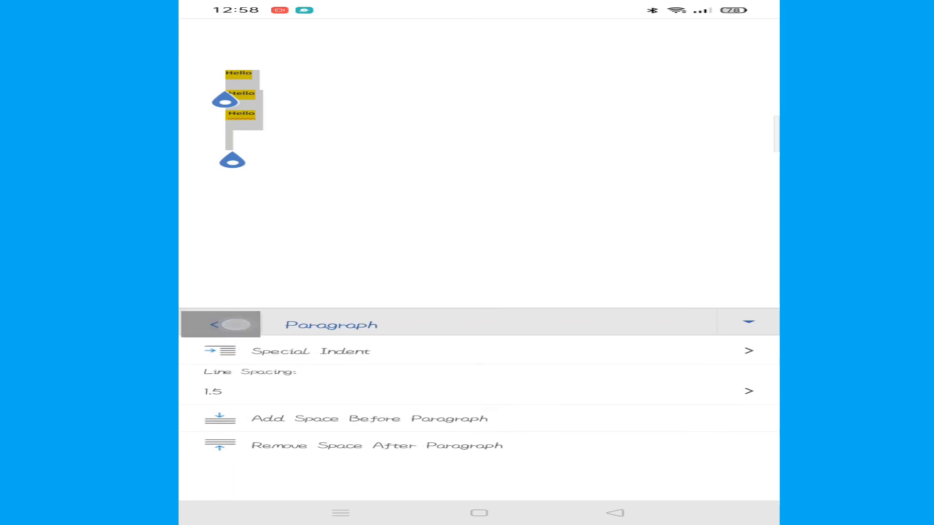
click(739, 456)
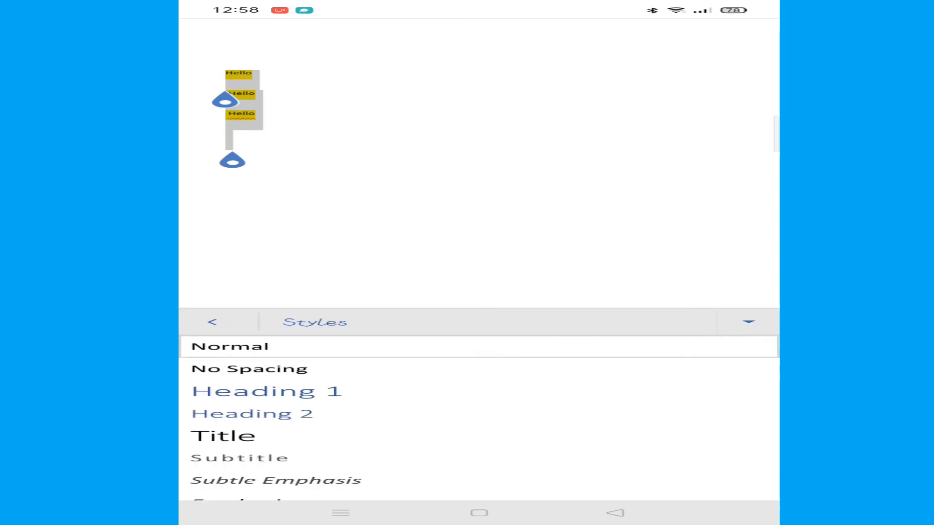
click(212, 321)
Step: Turn the three selected "Hello" lines into a list with solid round bullets
scroll(479, 418, up, 3)
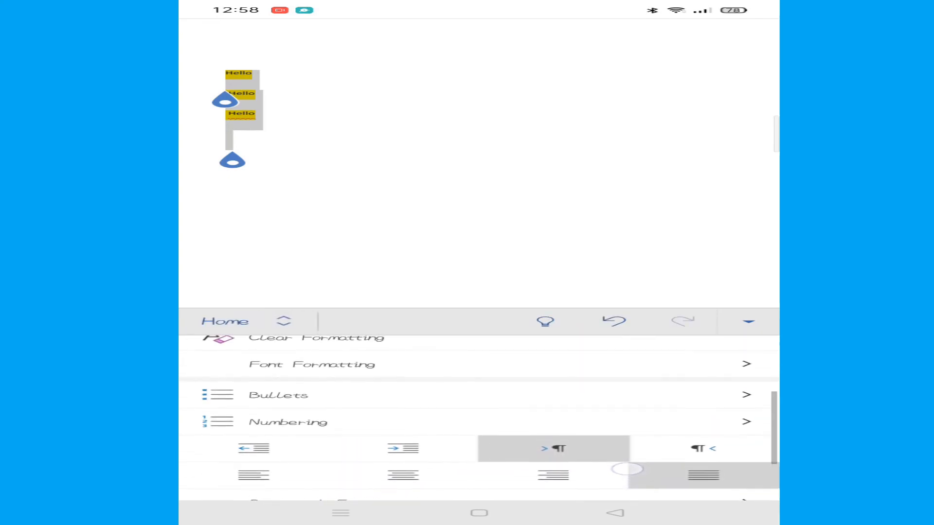
scroll(567, 391, up, 2)
click(279, 442)
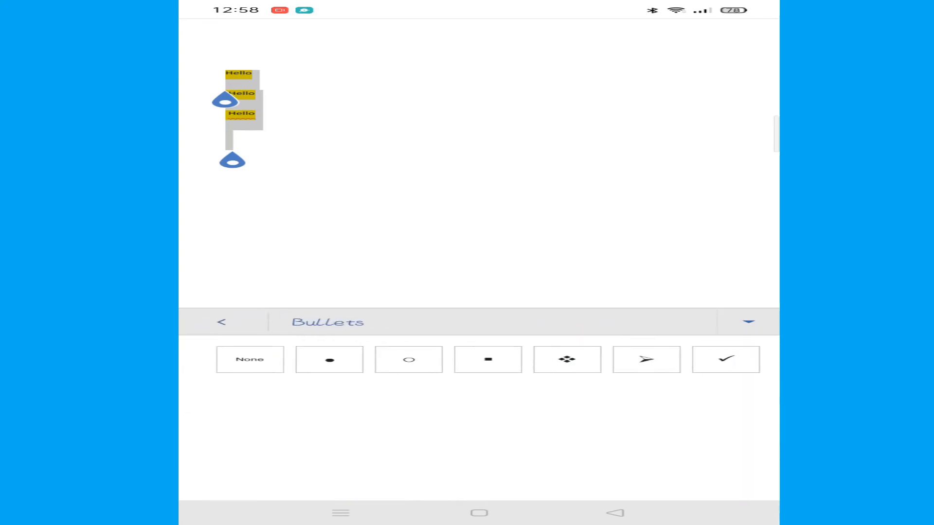
click(324, 360)
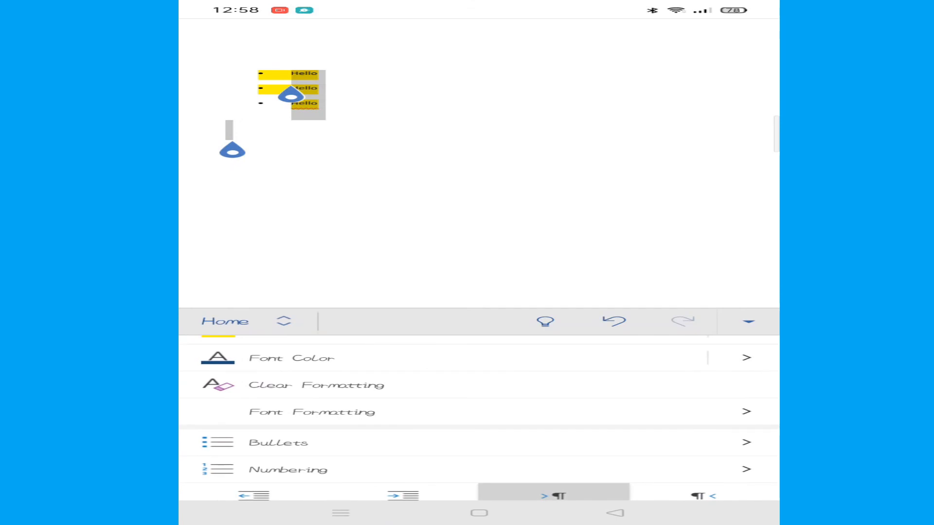
Step: Change the three "Hello" lines to a 1., 2., 3. numbered list and place the cursor below it
click(288, 469)
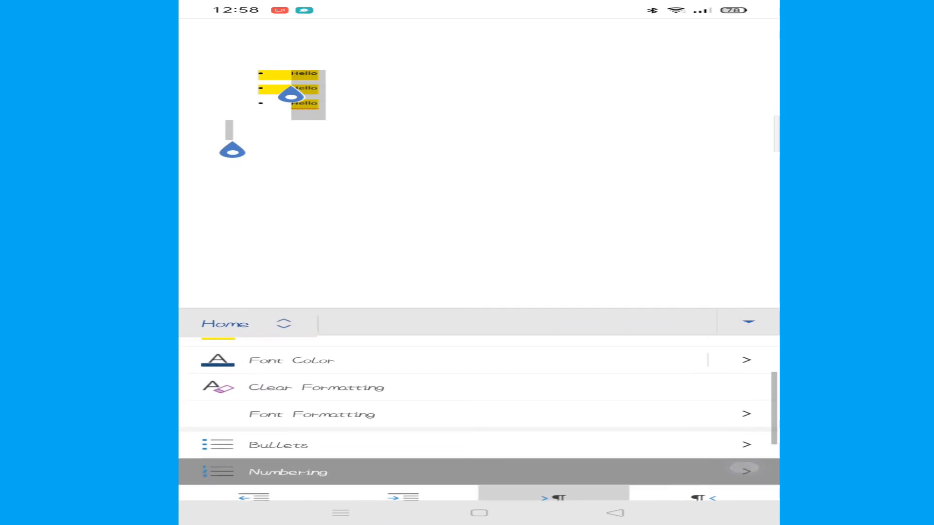
click(338, 362)
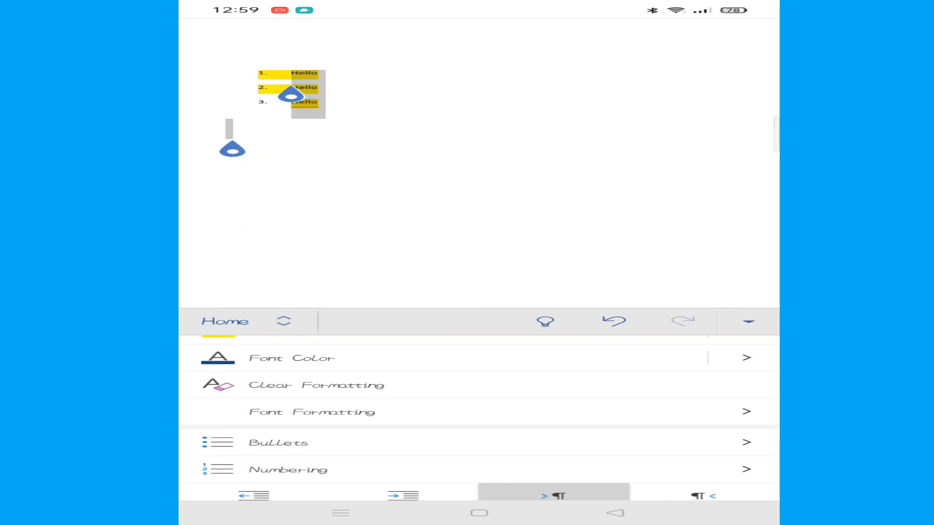
click(518, 178)
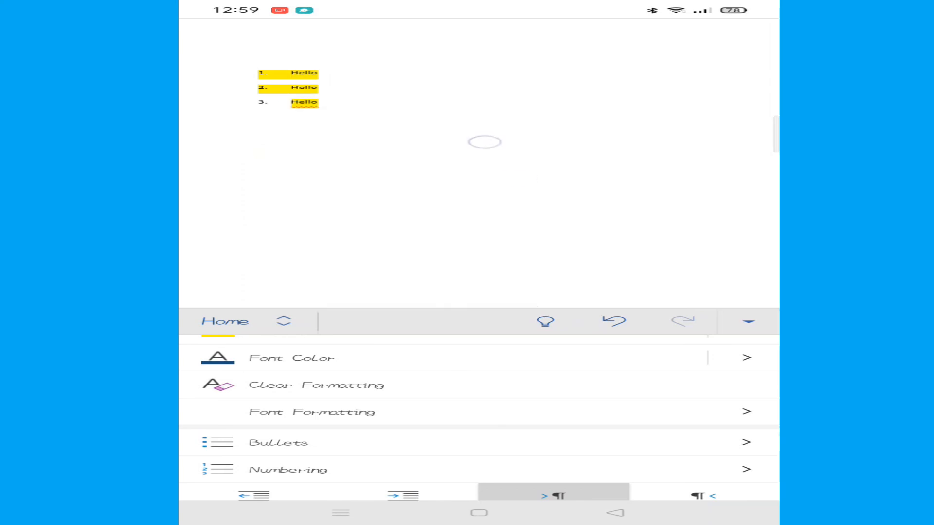
scroll(484, 142, up, 1)
click(224, 129)
click(749, 321)
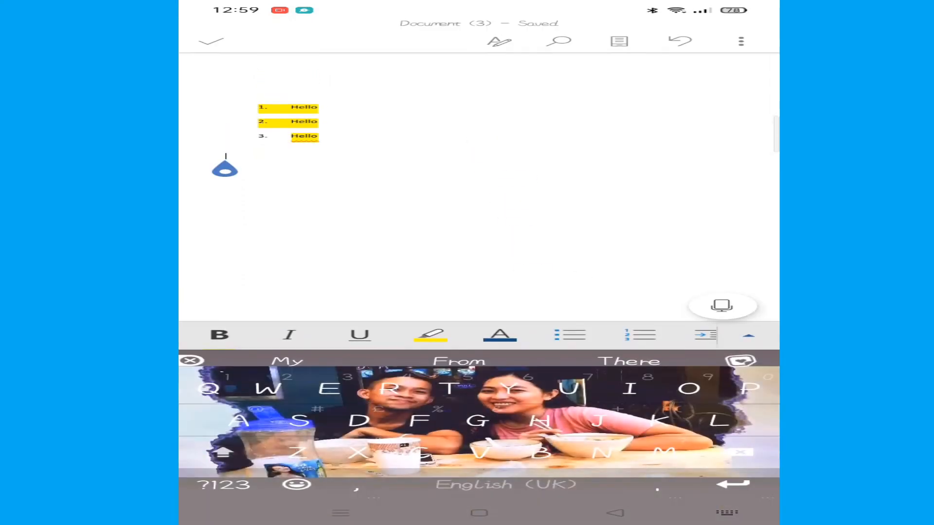
Step: Finish editing and start saving a copy of the document, replacing its file name with "grade 4"
click(211, 41)
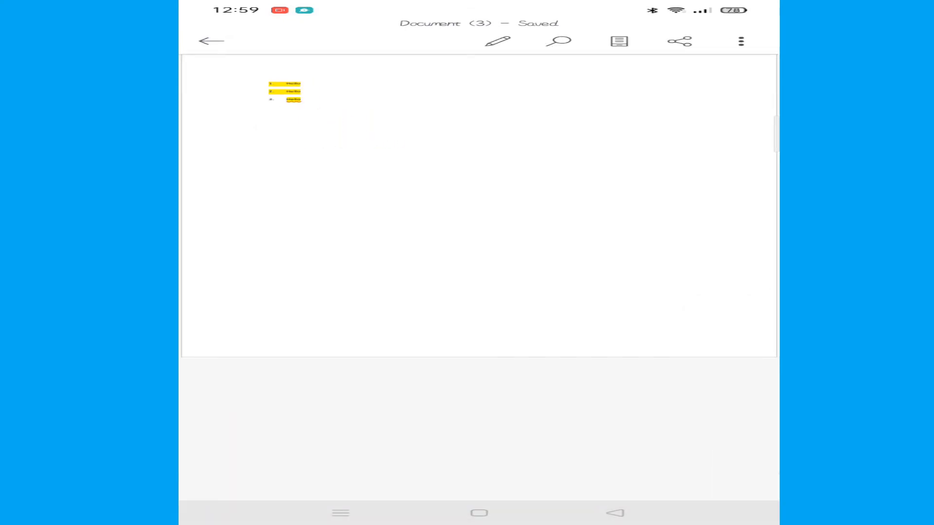
click(741, 41)
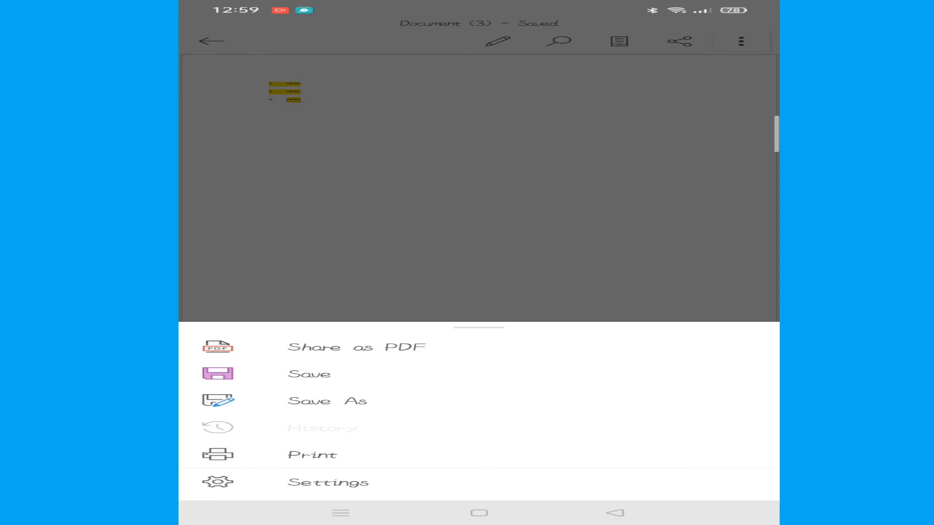
click(396, 402)
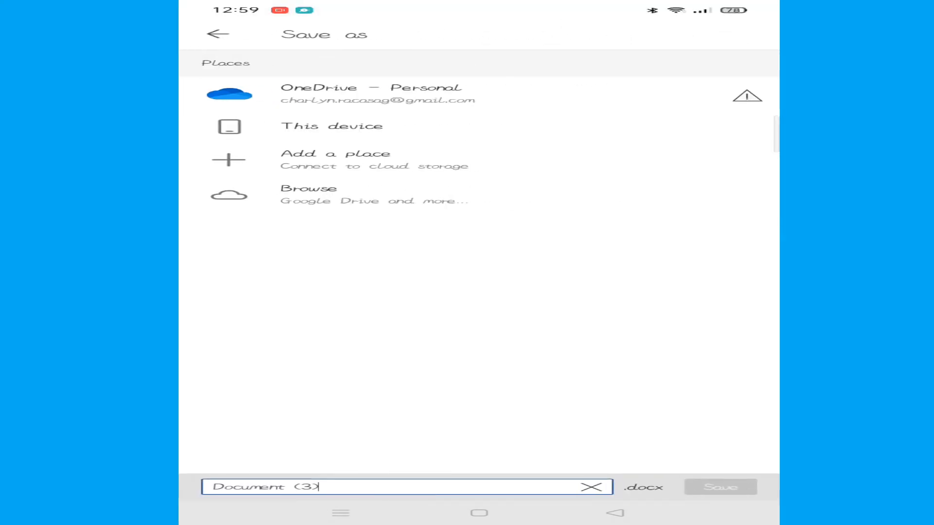
click(500, 488)
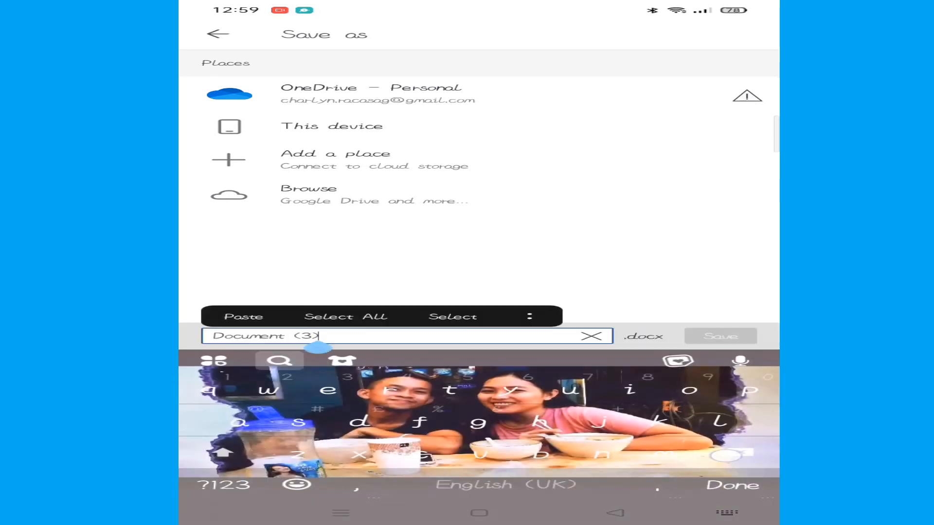
key(BackSpace)
key(BackSpace)
key(BackSpace)
key(BackSpace)
key(BackSpace)
key(BackSpace)
key(BackSpace)
key(BackSpace)
key(BackSpace)
key(BackSpace)
key(BackSpace)
key(BackSpace)
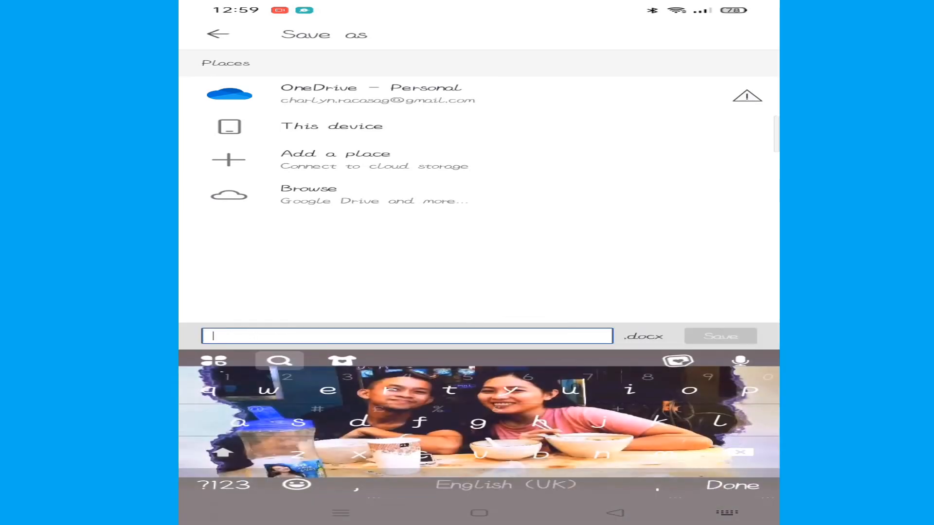
text(grade)
click(223, 485)
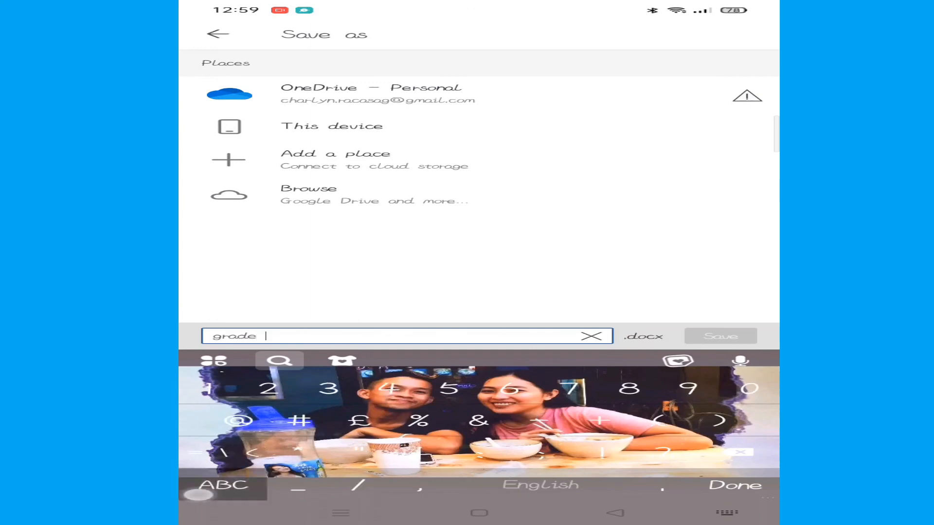
text(4)
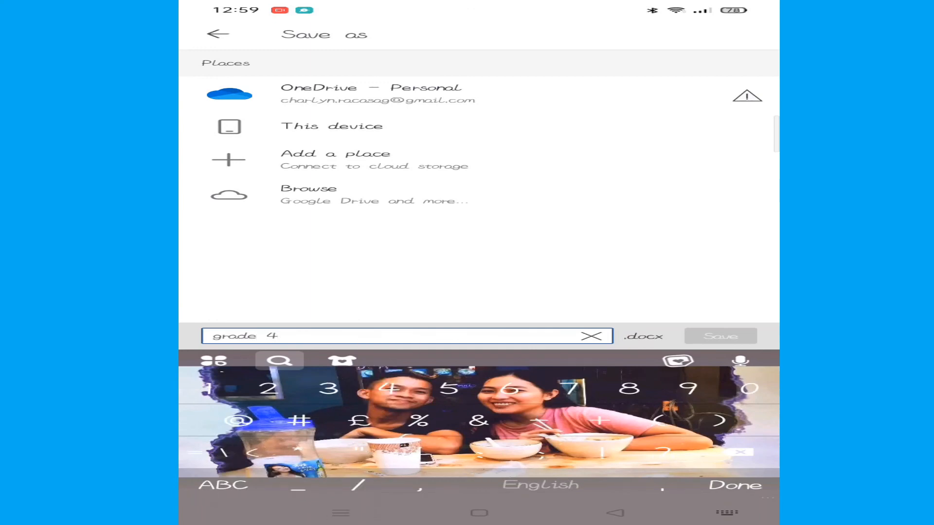
click(735, 485)
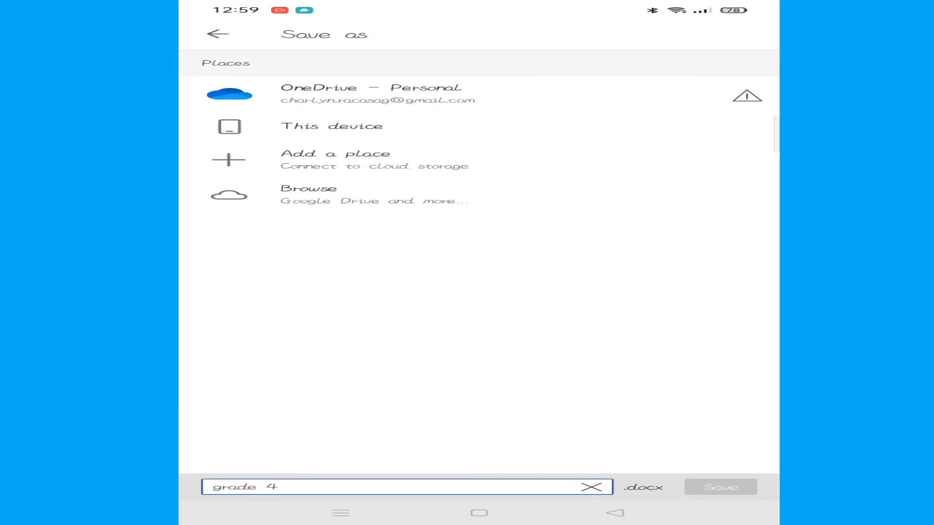
Step: Save the "grade 4" copy in the Storage location on this device
click(462, 130)
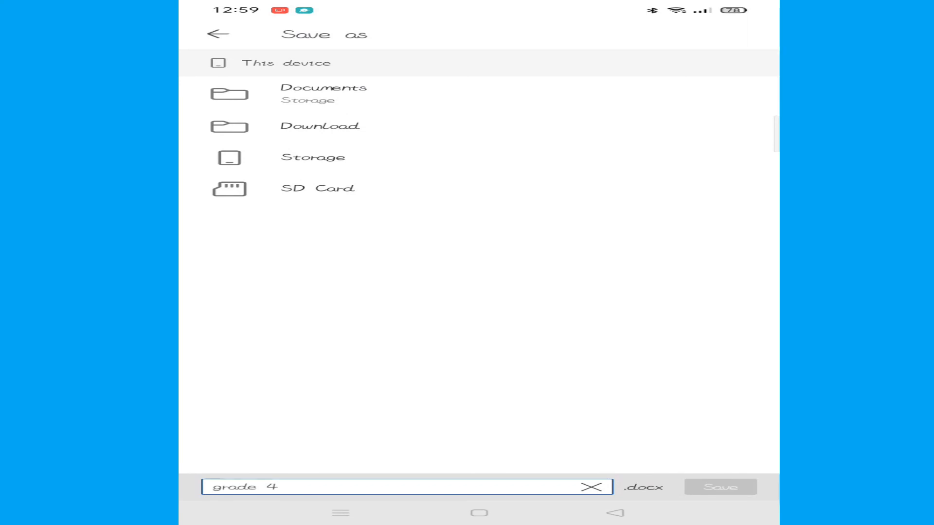
click(398, 157)
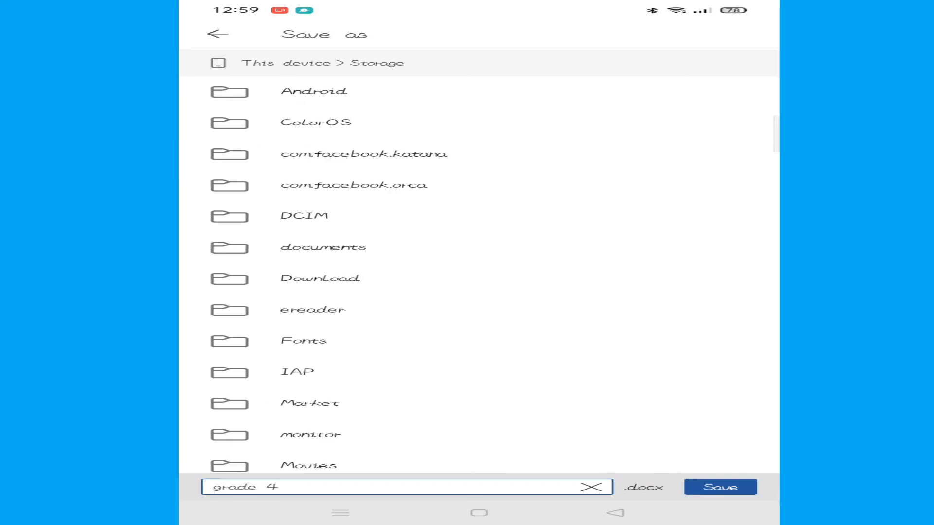
click(720, 486)
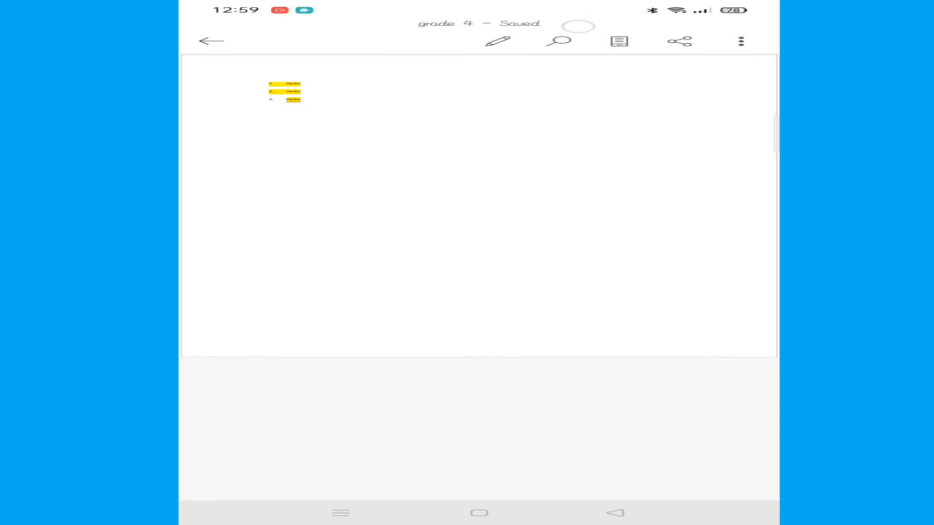
Step: Close the document and try to reopen "grade 4" from the recent files, declining to recover its contents
click(212, 41)
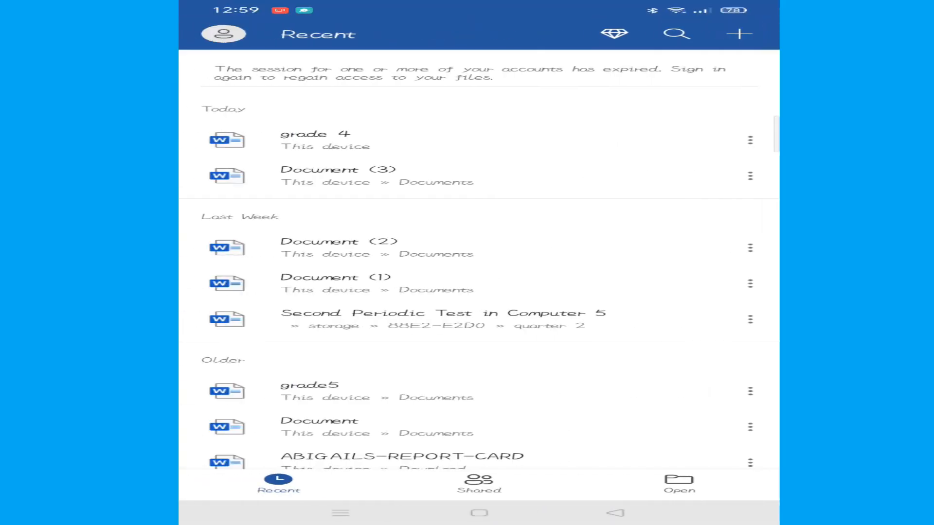
click(479, 143)
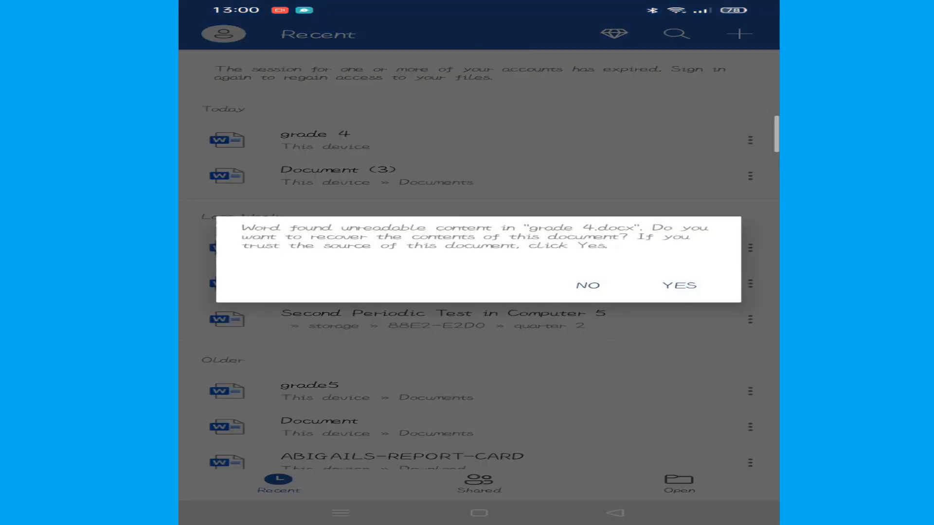
click(589, 284)
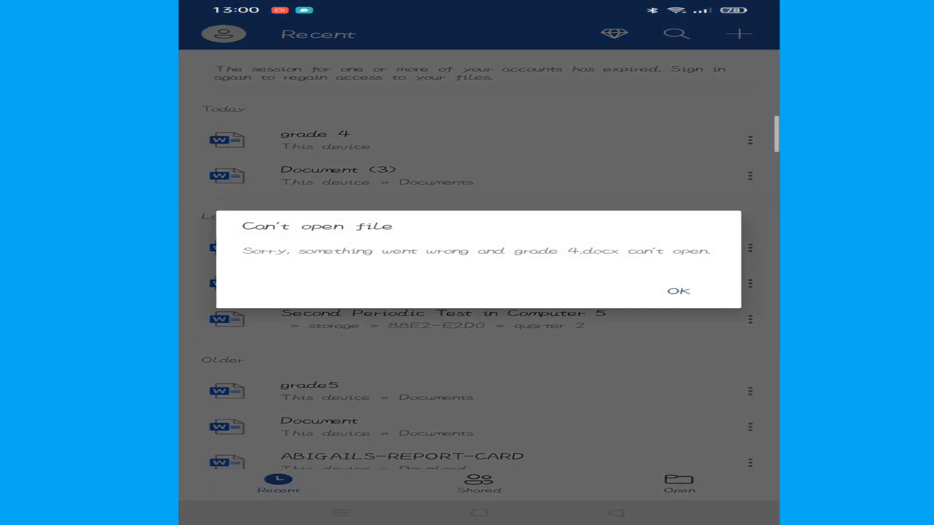
click(238, 256)
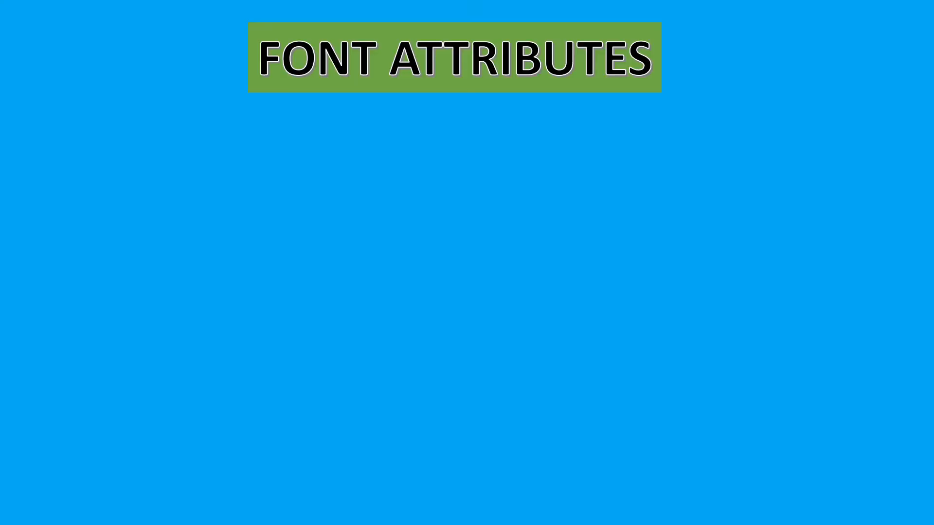